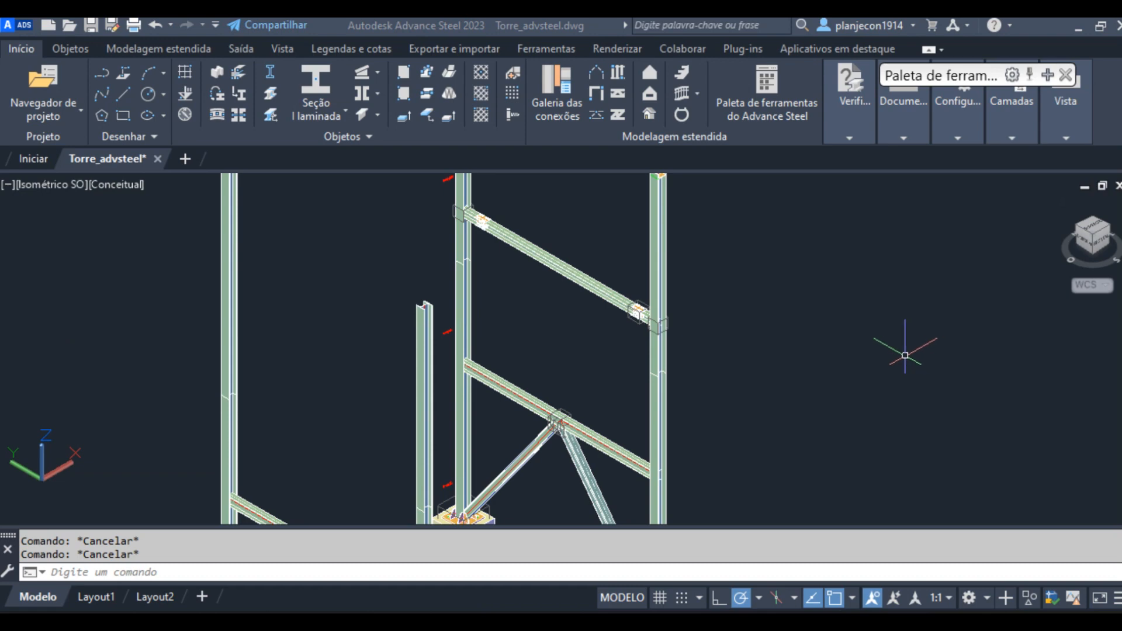
# Examine the bolted splice connections at both ends of the tower's upper horizontal beam.
pyautogui.scroll(2, 638, 319)
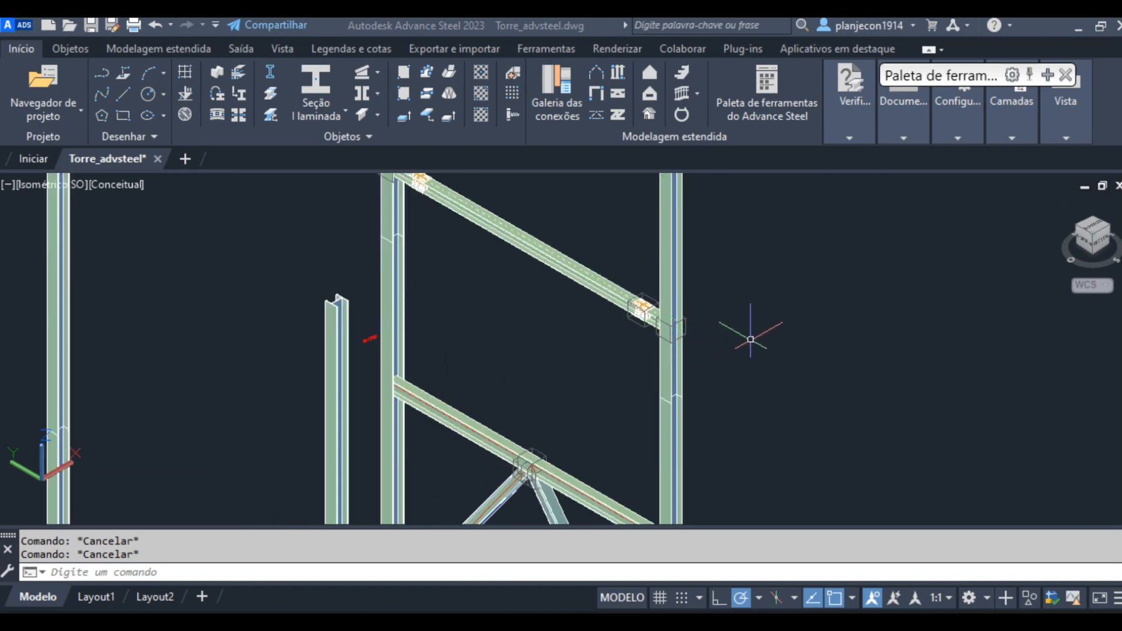
pyautogui.scroll(2, 742, 334)
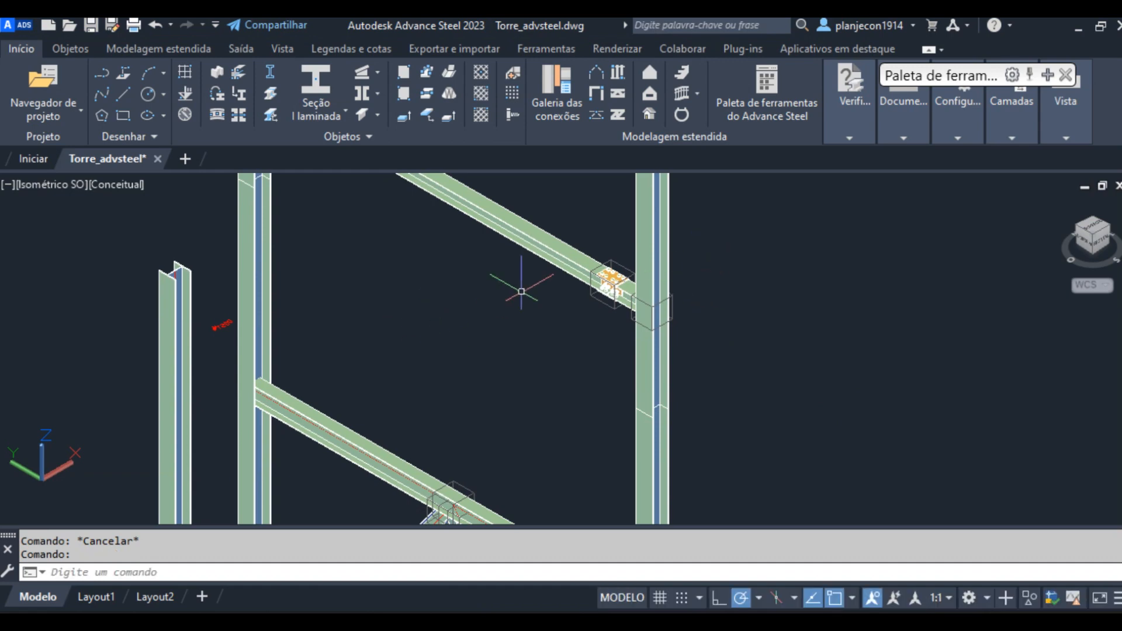
pyautogui.scroll(-2, 611, 298)
pyautogui.moveTo(422, 260); pyautogui.dragTo(424, 231, button='middle')
pyautogui.scroll(-2, 427, 263)
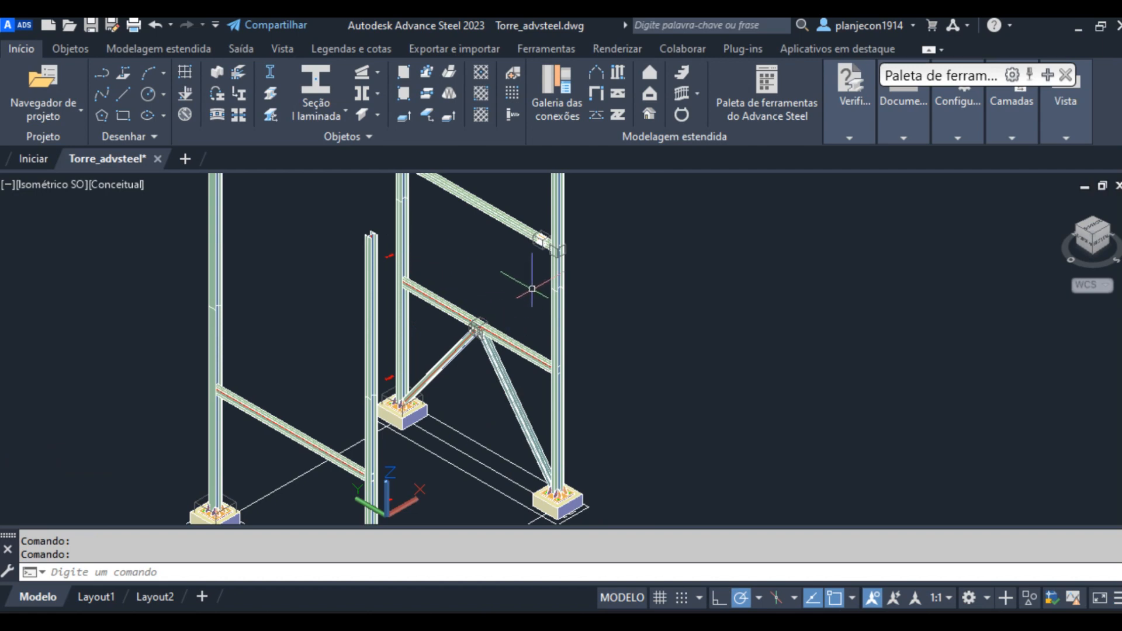
pyautogui.scroll(5, 538, 239)
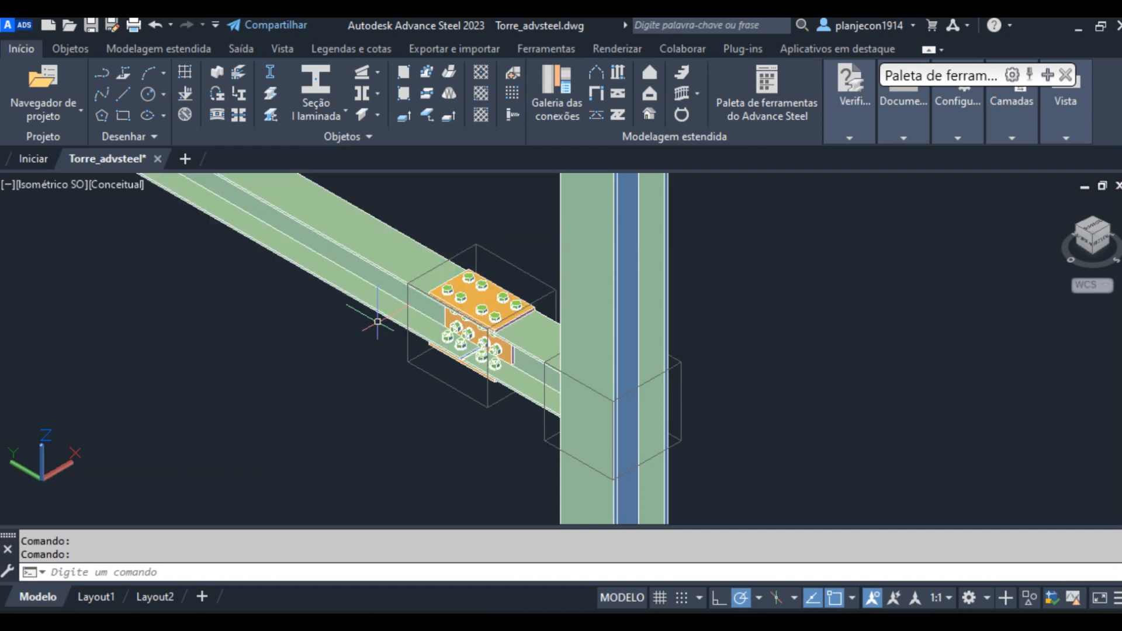
pyautogui.scroll(-3, 585, 335)
pyautogui.moveTo(458, 305); pyautogui.dragTo(483, 330, button='middle')
pyautogui.scroll(-2, 517, 254)
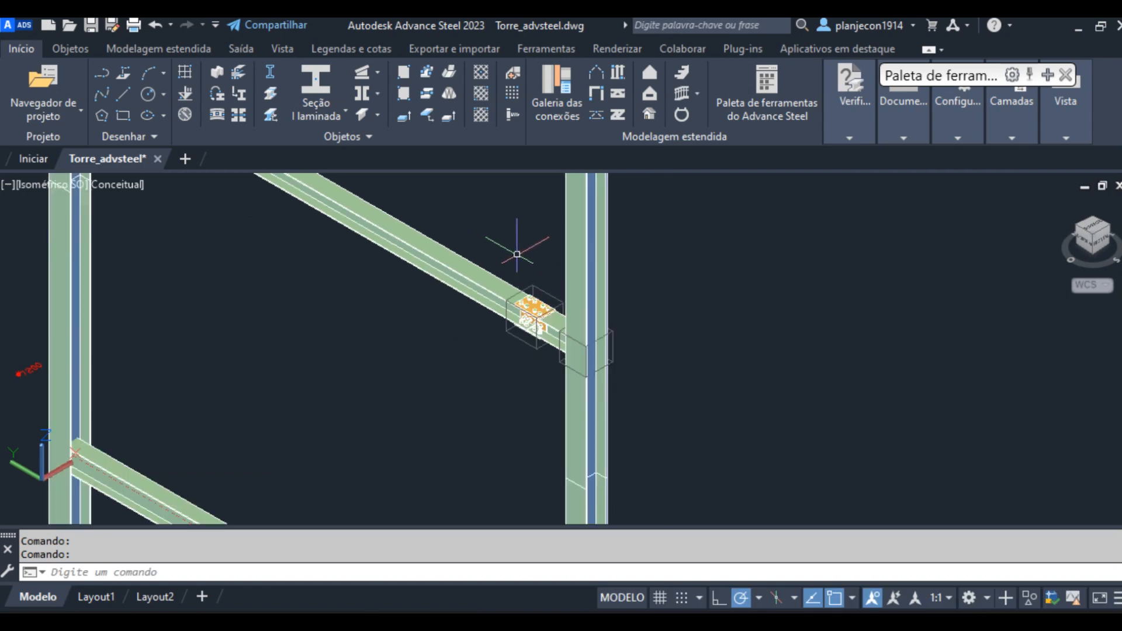
pyautogui.moveTo(465, 328); pyautogui.dragTo(581, 472, button='middle')
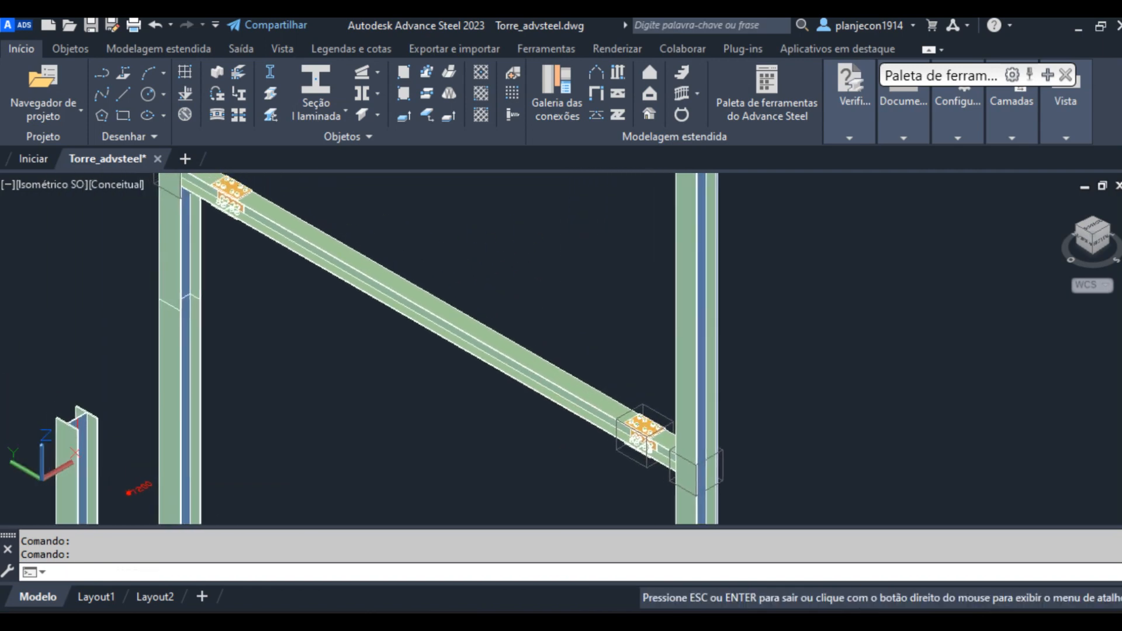
pyautogui.scroll(4, 260, 196)
pyautogui.scroll(2, 260, 195)
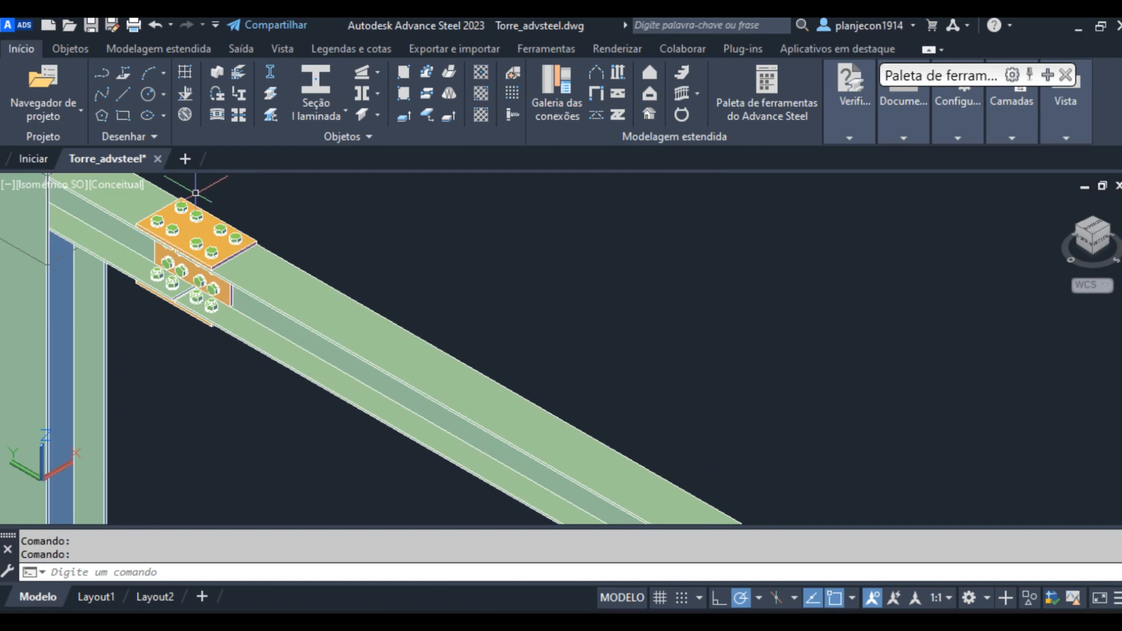
pyautogui.scroll(-5, 253, 219)
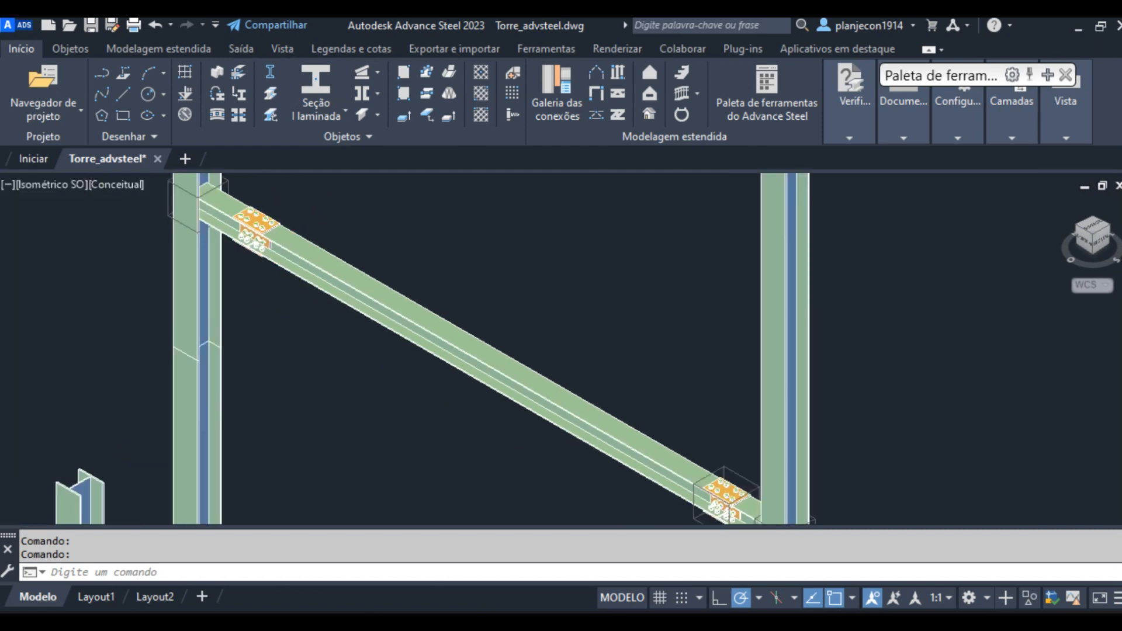
pyautogui.moveTo(425, 265); pyautogui.dragTo(514, 205, button='middle')
pyautogui.scroll(-2, 484, 234)
pyautogui.moveTo(472, 238); pyautogui.dragTo(447, 256, button='middle')
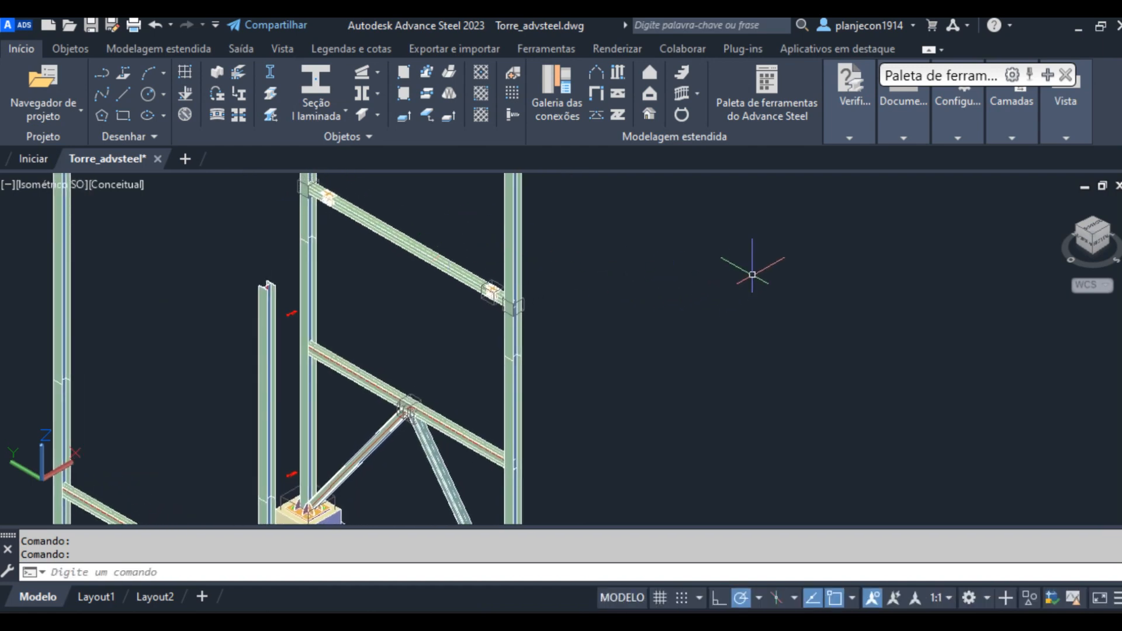
# Expand the Advance Steel tool palette, place it clear of the ribbon and show its Ferramentas category.
pyautogui.click(943, 96)
pyautogui.moveTo(959, 78); pyautogui.dragTo(899, 86)
pyautogui.click(984, 82)
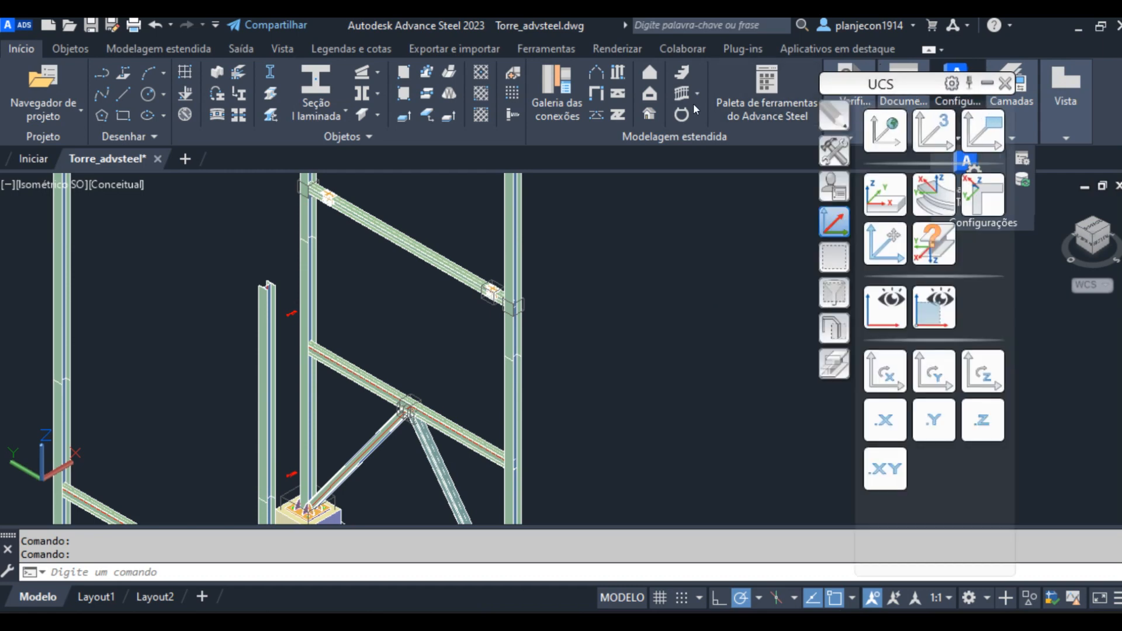
pyautogui.moveTo(929, 84); pyautogui.dragTo(901, 135)
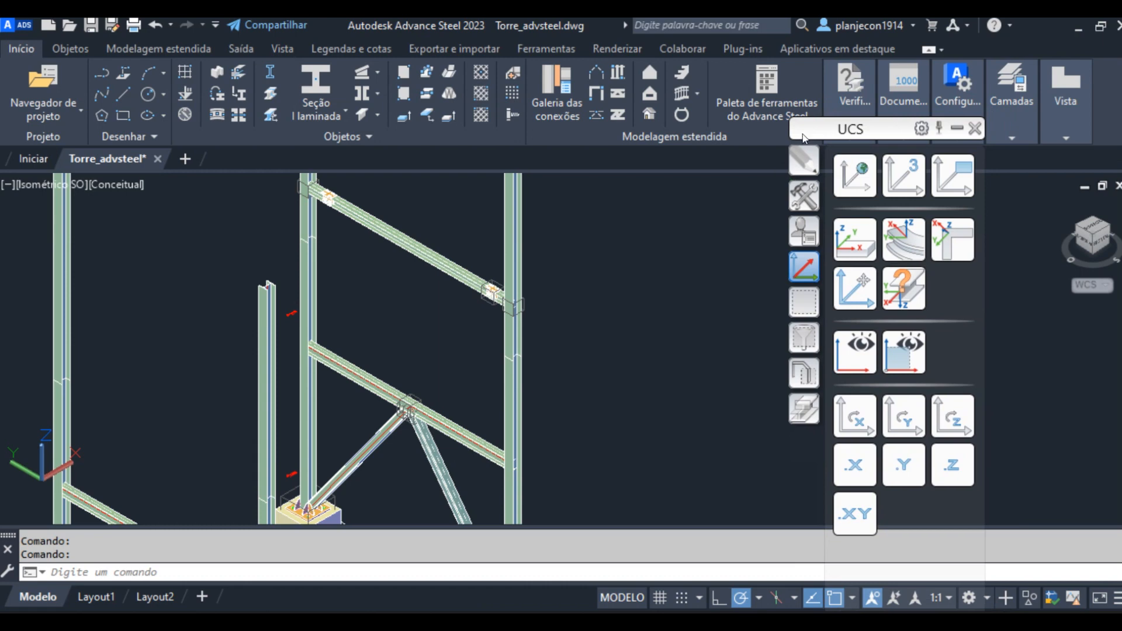
pyautogui.click(806, 377)
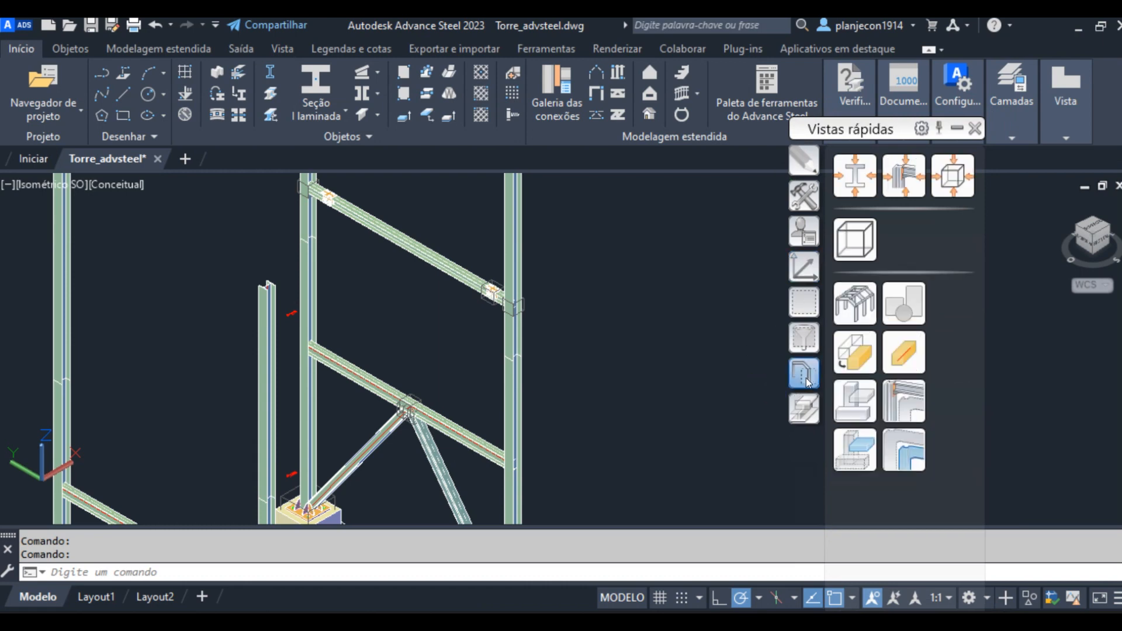
pyautogui.click(804, 203)
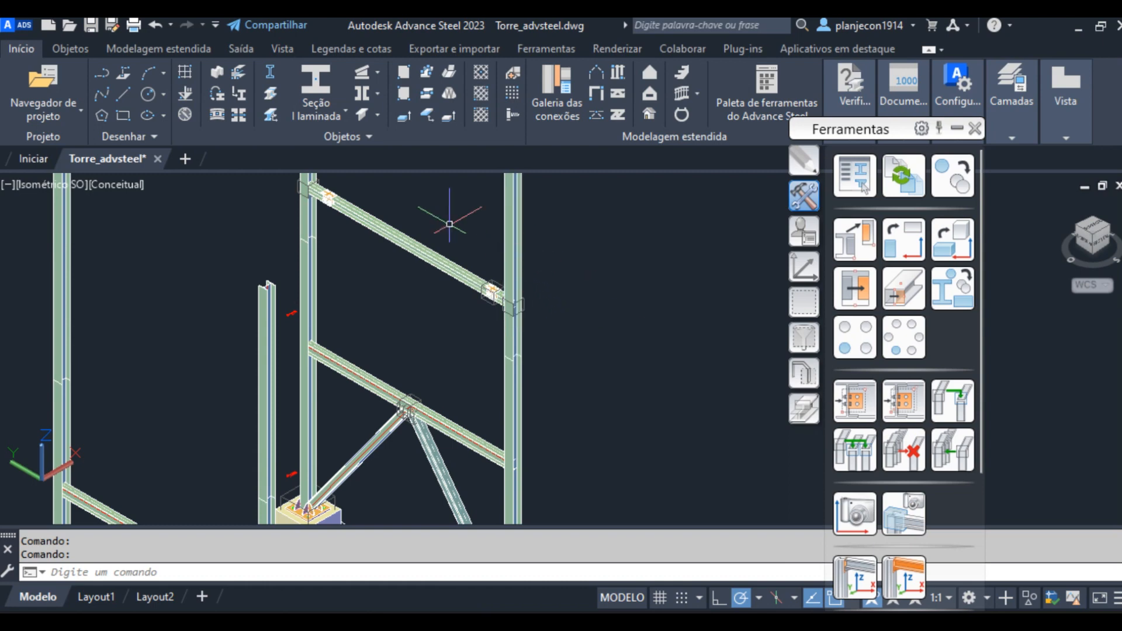
# Examine the two diagonal braces, their joint at the lower horizontal beam and their ends at the column bases.
pyautogui.scroll(2, 494, 288)
pyautogui.scroll(2, 496, 286)
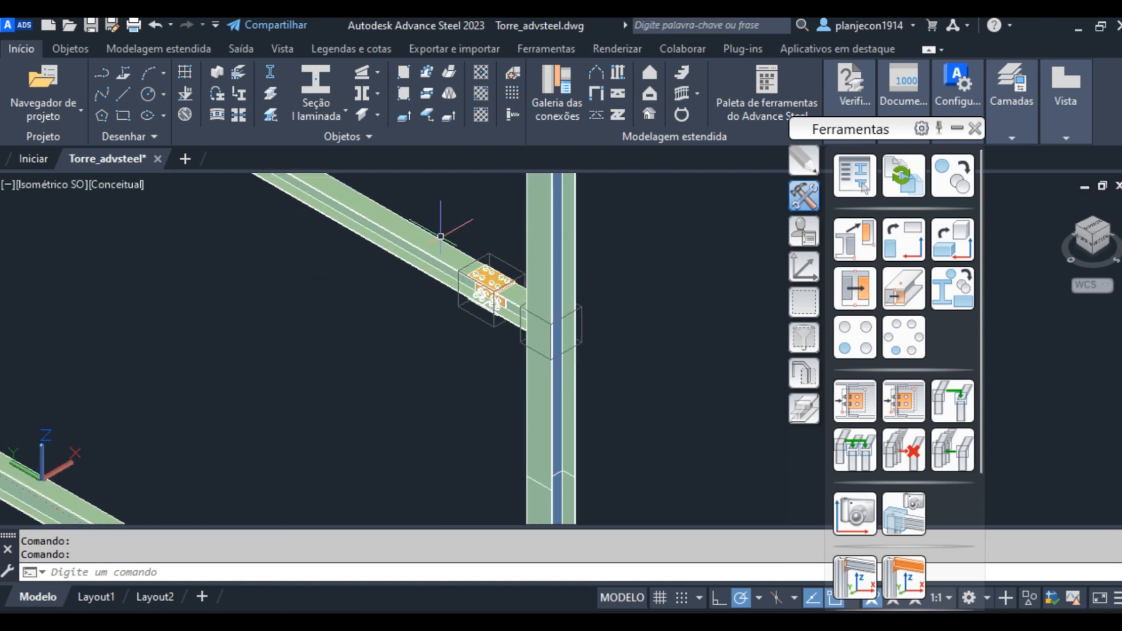
pyautogui.scroll(2, 502, 280)
pyautogui.scroll(-4, 467, 222)
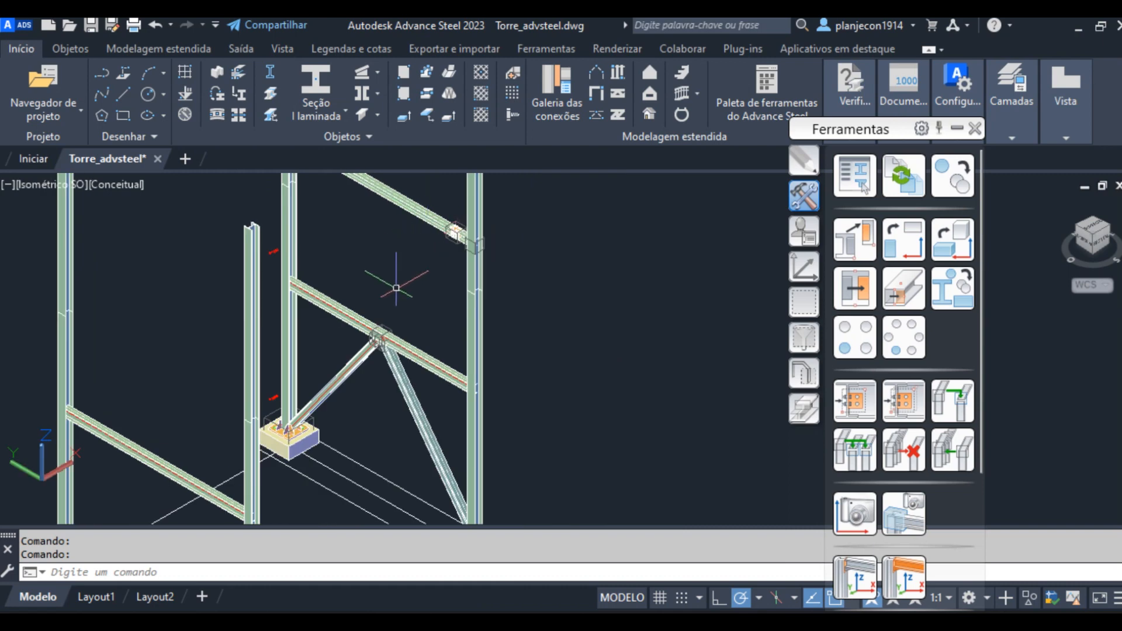
pyautogui.moveTo(371, 391); pyautogui.dragTo(408, 367, button='middle')
pyautogui.scroll(1, 410, 328)
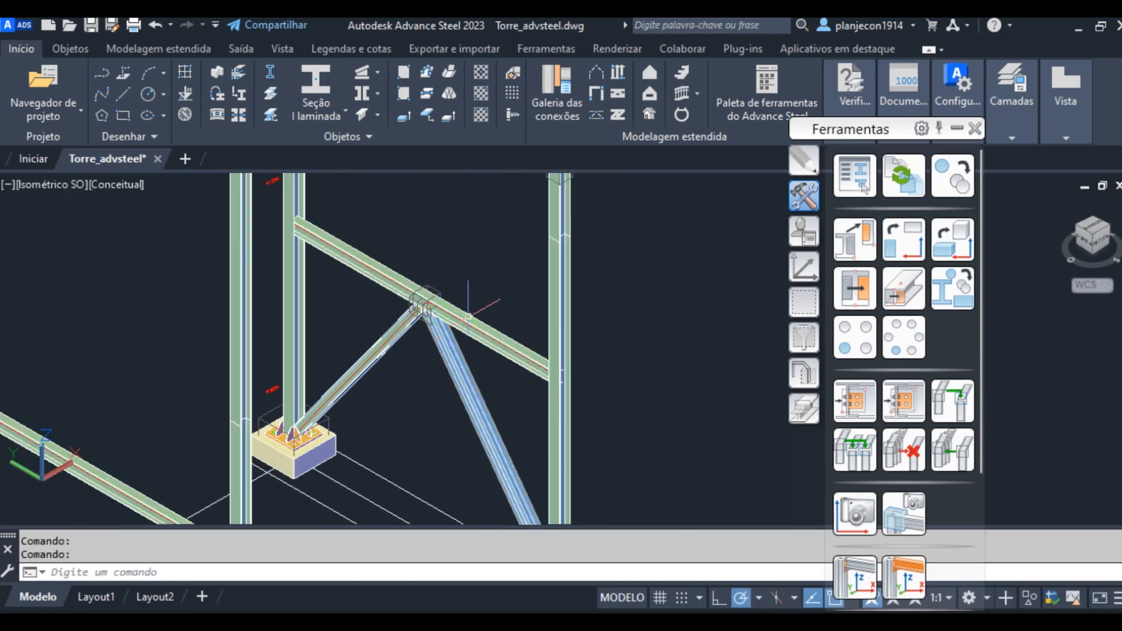
pyautogui.moveTo(480, 248); pyautogui.dragTo(457, 347, button='middle')
pyautogui.scroll(2, 513, 248)
pyautogui.scroll(-1, 440, 245)
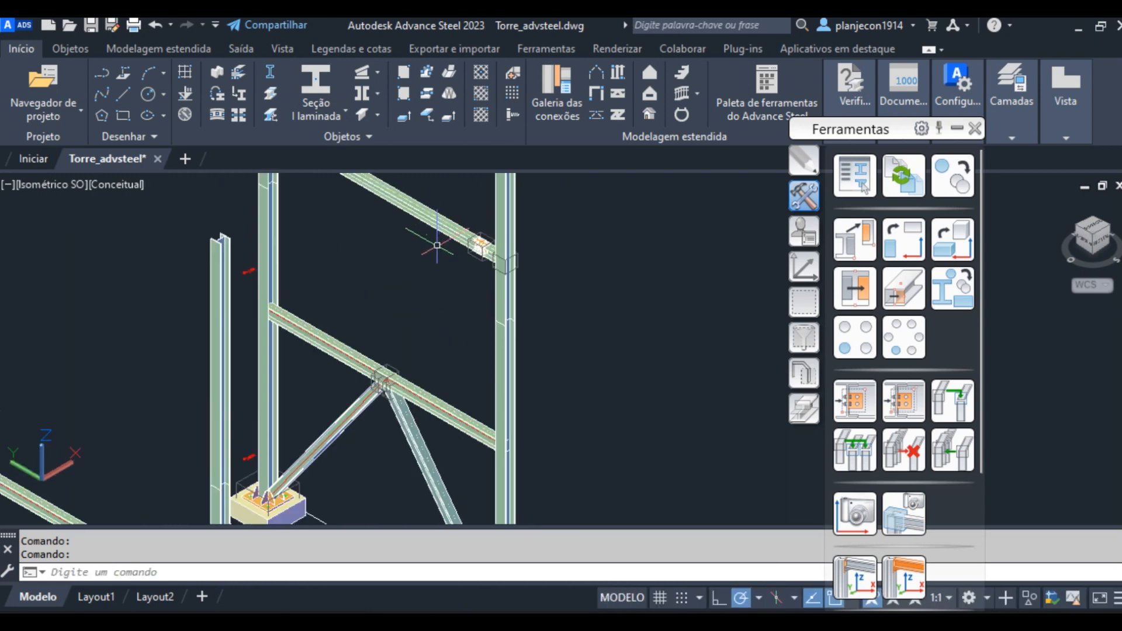
pyautogui.moveTo(441, 306); pyautogui.dragTo(488, 257, button='middle')
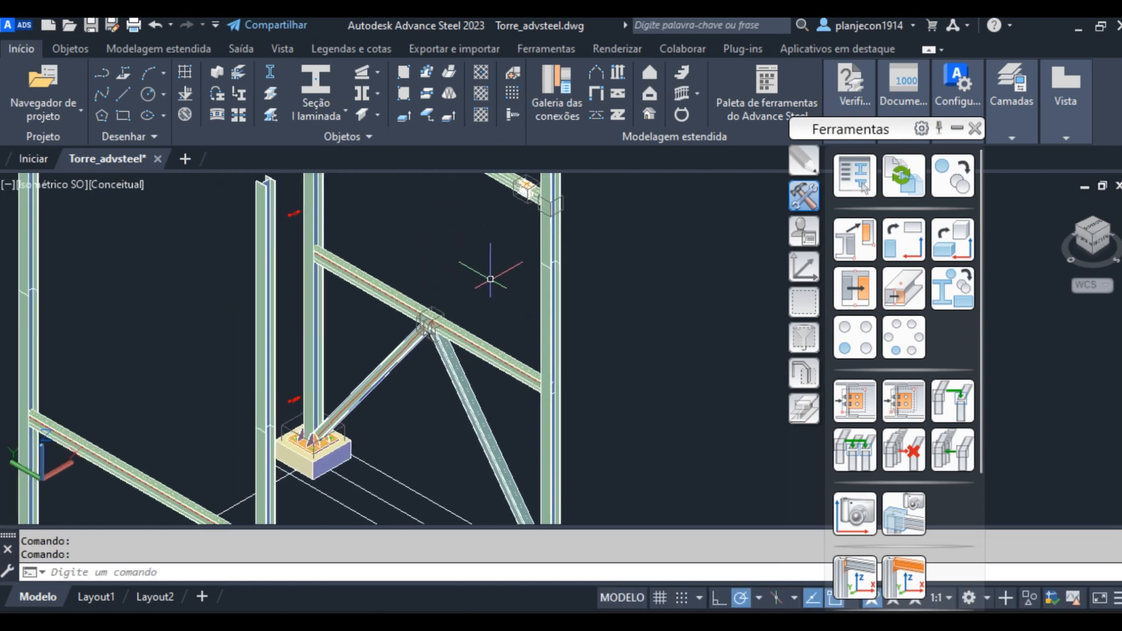
pyautogui.scroll(2, 413, 377)
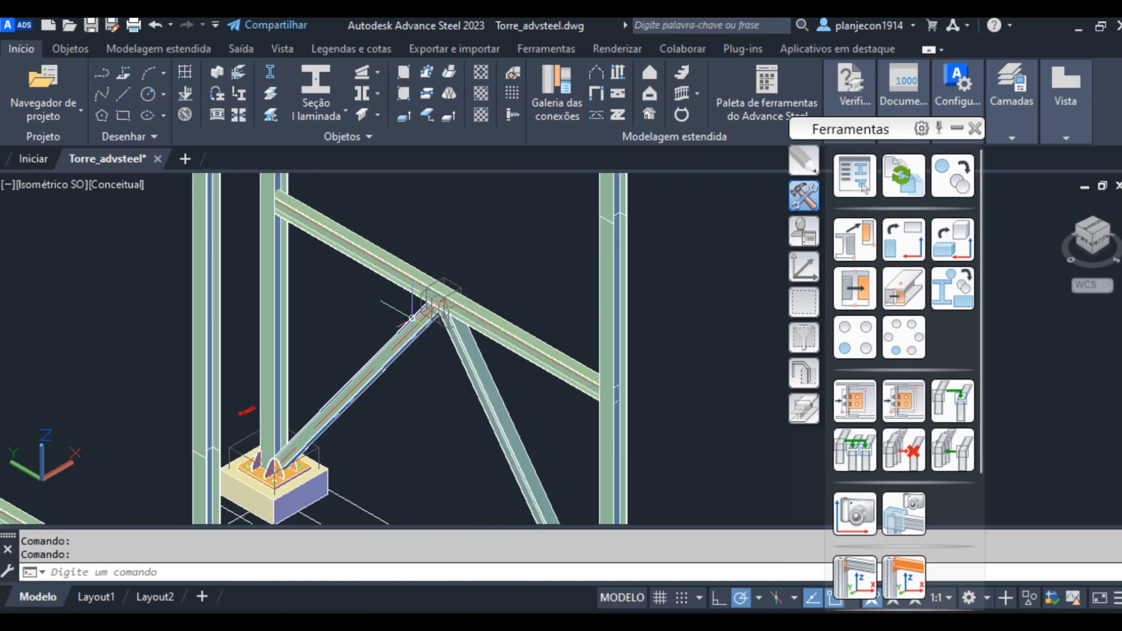
pyautogui.scroll(4, 314, 434)
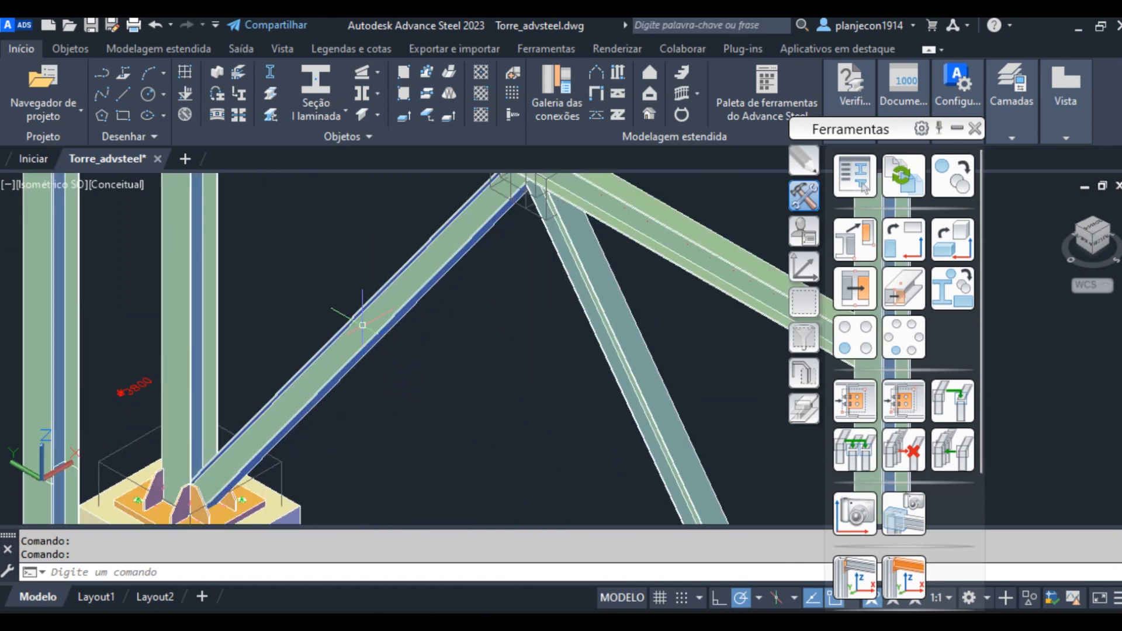
pyautogui.scroll(-5, 338, 338)
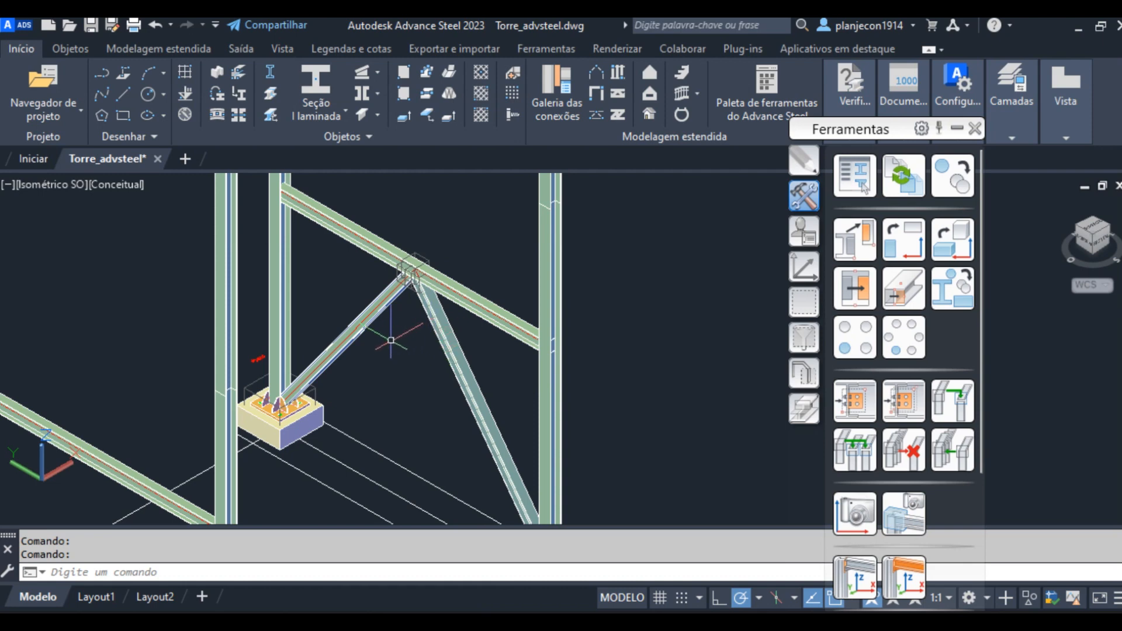
pyautogui.scroll(5, 404, 276)
pyautogui.scroll(-7, 437, 323)
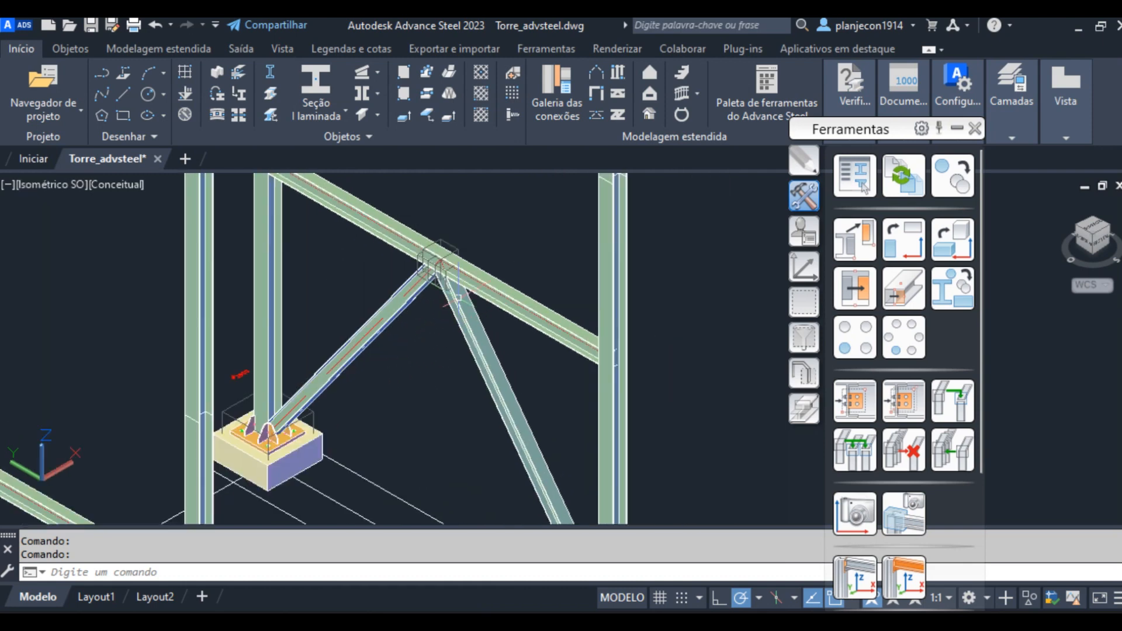
pyautogui.moveTo(489, 358)
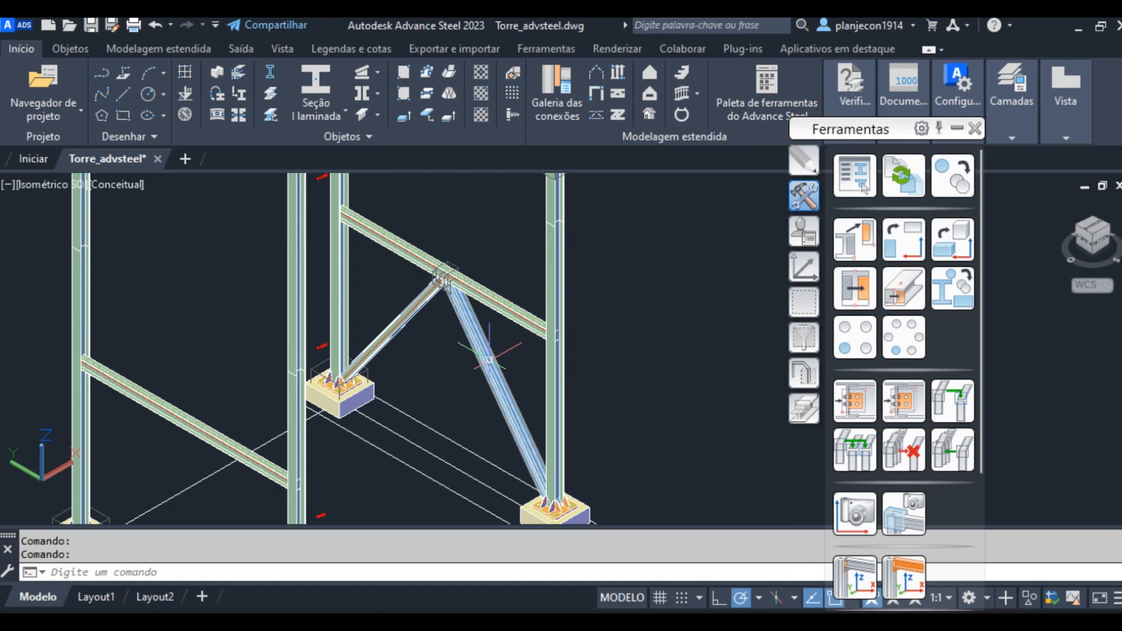
pyautogui.scroll(5, 401, 309)
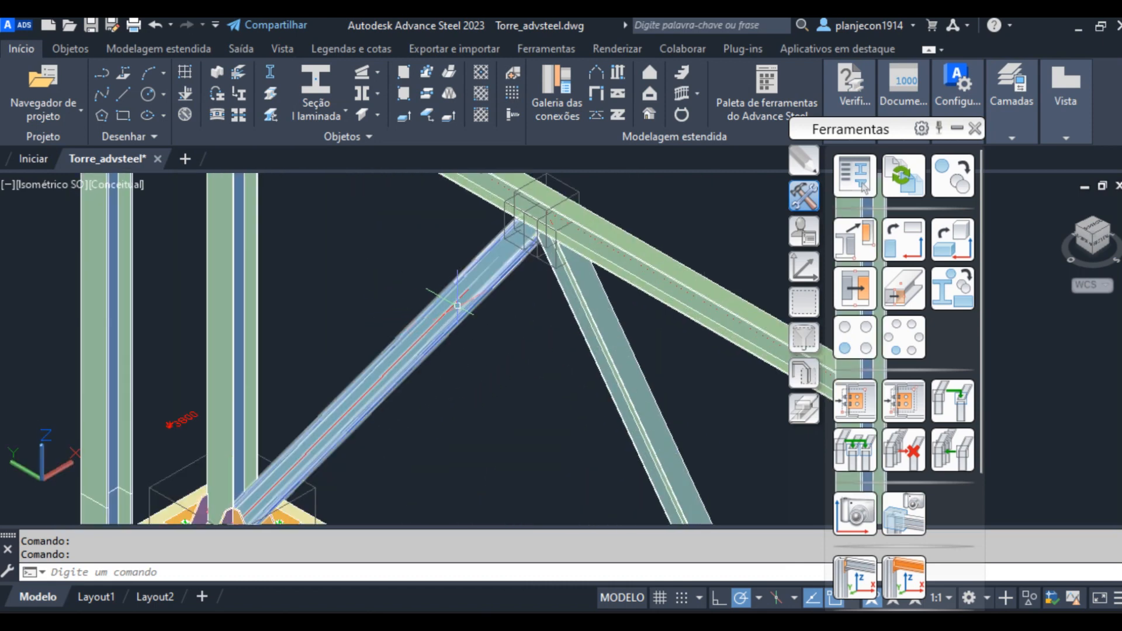
pyautogui.scroll(-2, 458, 305)
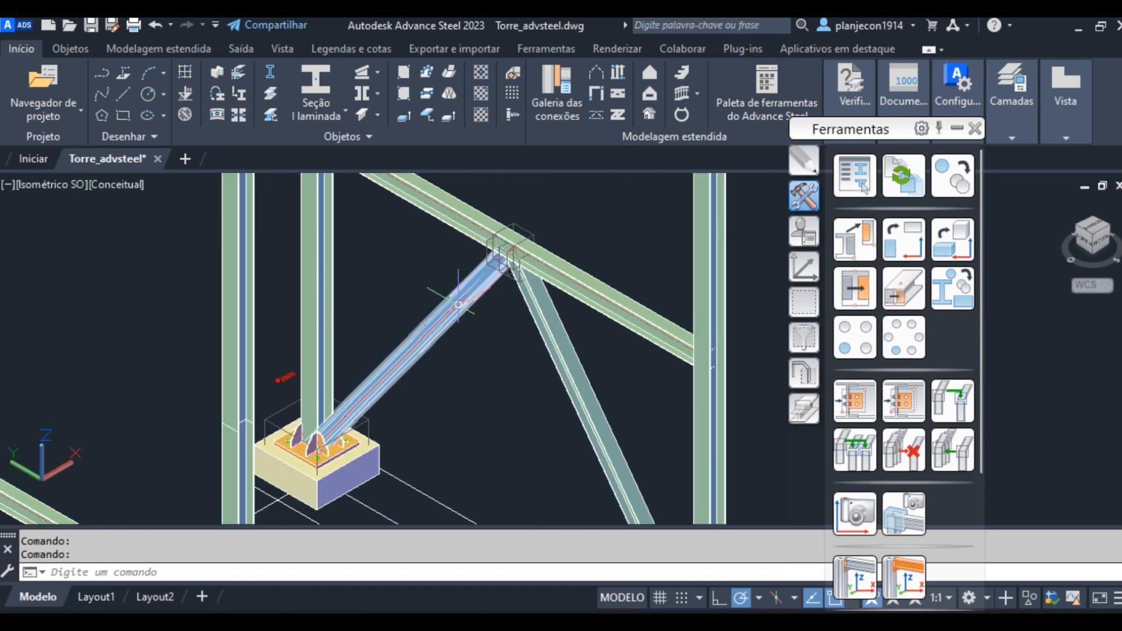
# Set the visual style to 2D wireframe and align the UCS with an object coordinate system of the left diagonal brace.
pyautogui.click(110, 185)
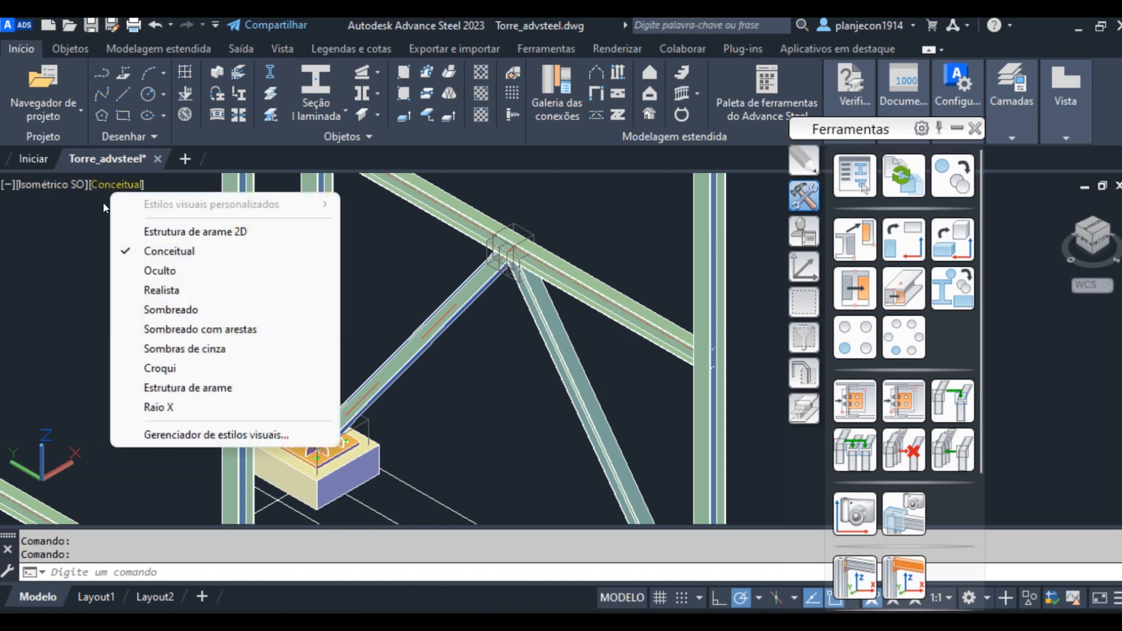
pyautogui.click(184, 231)
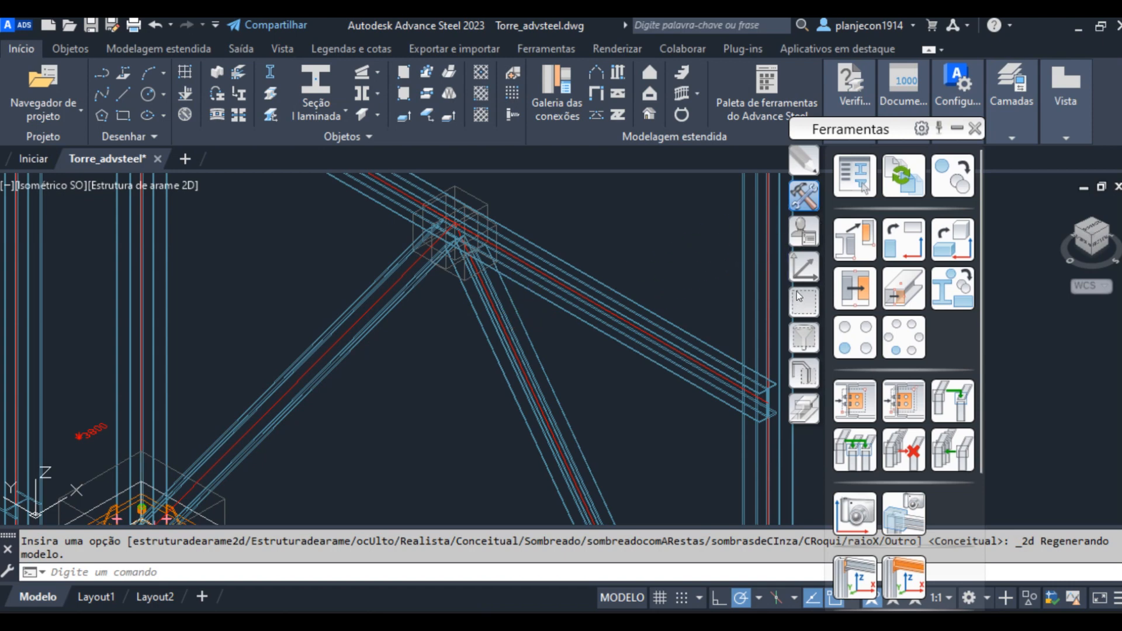
pyautogui.click(802, 269)
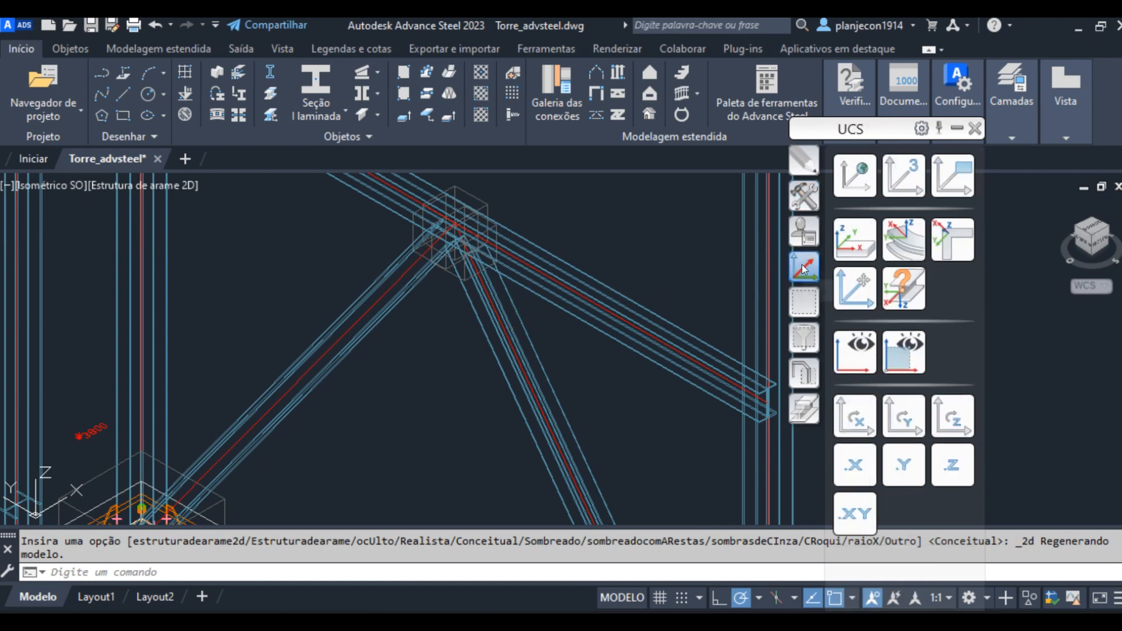
pyautogui.click(857, 234)
pyautogui.scroll(3, 355, 323)
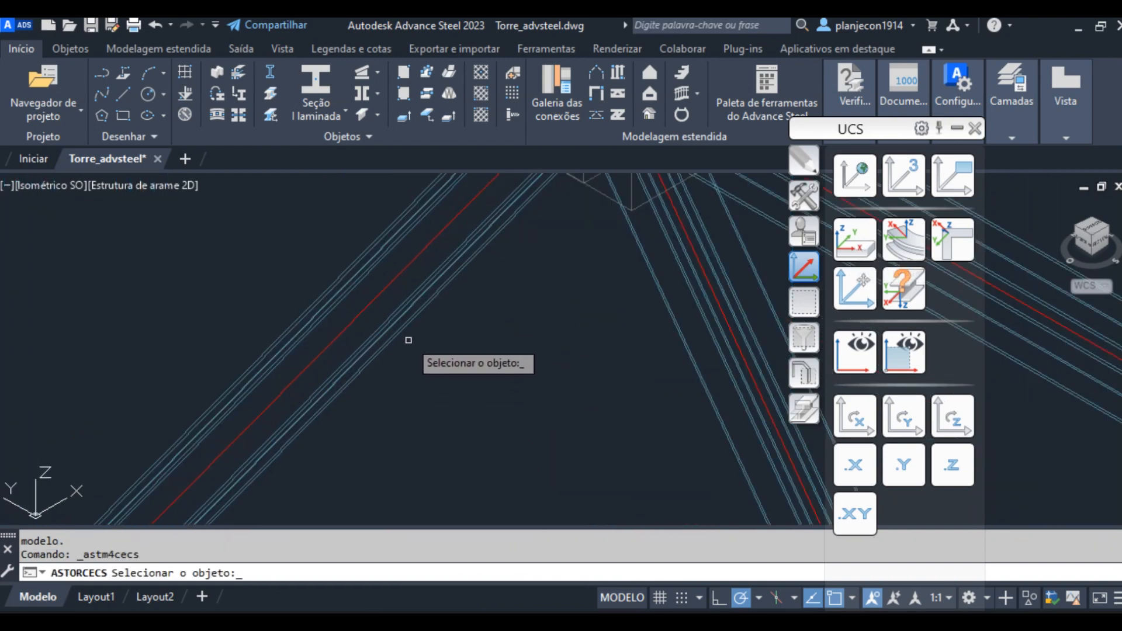
pyautogui.click(413, 319)
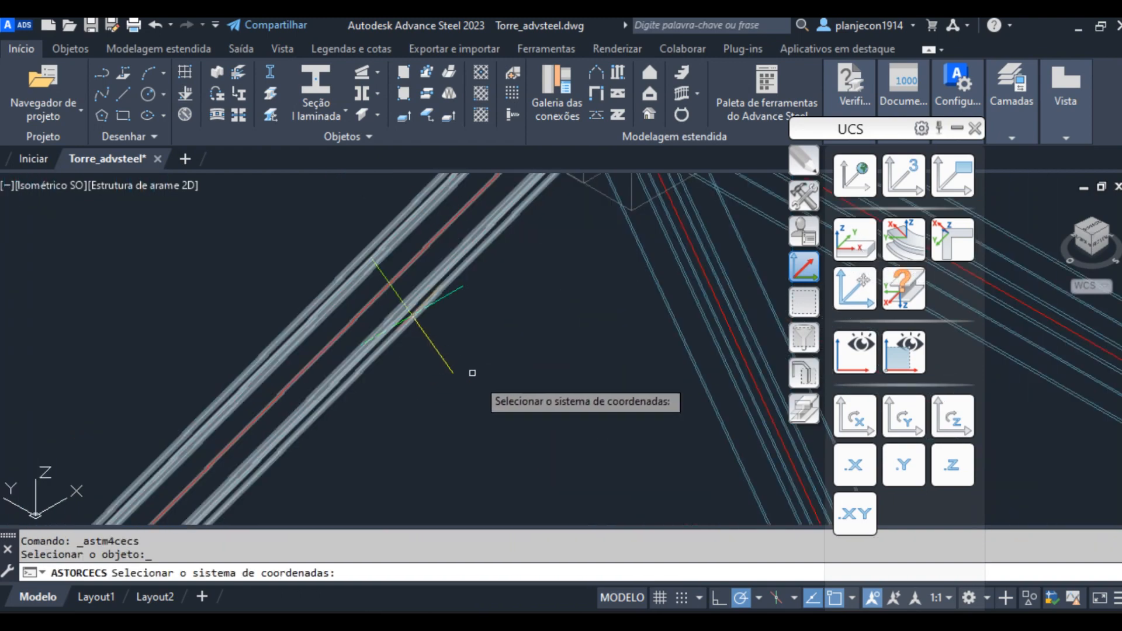
pyautogui.click(414, 321)
pyautogui.press('Return')
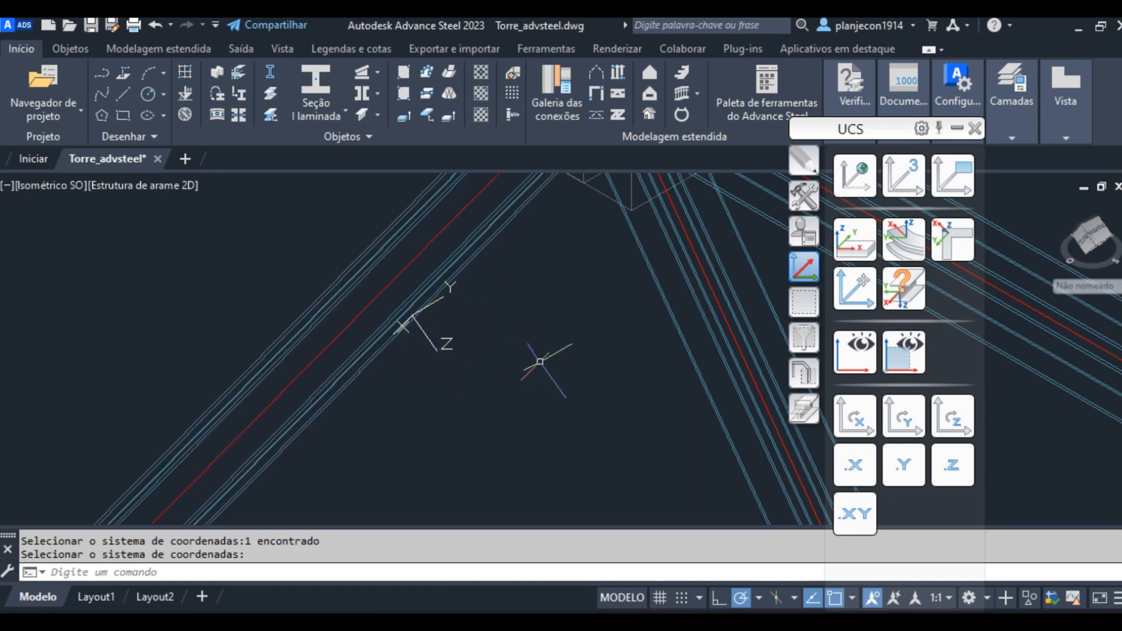
# Examine the UCS orientation on the left diagonal brace and the joint where the braces meet the beam from several angles.
pyautogui.scroll(-2, 515, 352)
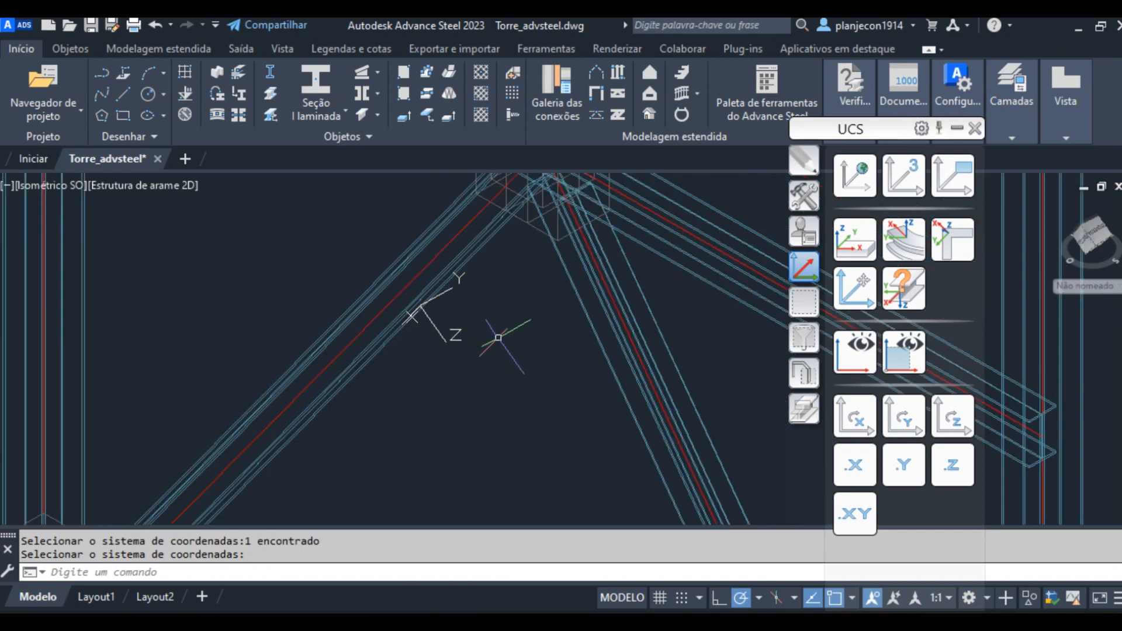
pyautogui.keyDown('shift'); pyautogui.moveTo(468, 318); pyautogui.dragTo(432, 318, button='middle'); pyautogui.keyUp('shift')
pyautogui.scroll(5, 601, 274)
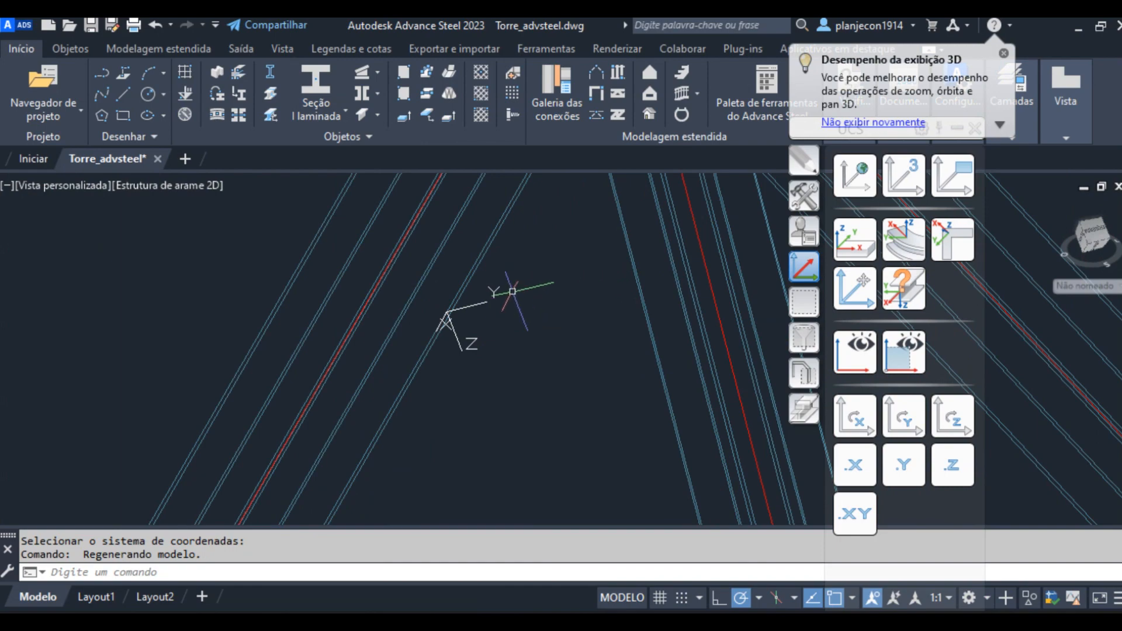
pyautogui.scroll(4, 491, 297)
pyautogui.keyDown('shift'); pyautogui.moveTo(545, 336); pyautogui.dragTo(502, 345, button='middle'); pyautogui.keyUp('shift')
pyautogui.scroll(-10, 507, 334)
pyautogui.keyDown('shift'); pyautogui.moveTo(511, 393); pyautogui.dragTo(501, 323, button='middle'); pyautogui.keyUp('shift')
pyautogui.scroll(-6, 499, 319)
pyautogui.scroll(8, 468, 432)
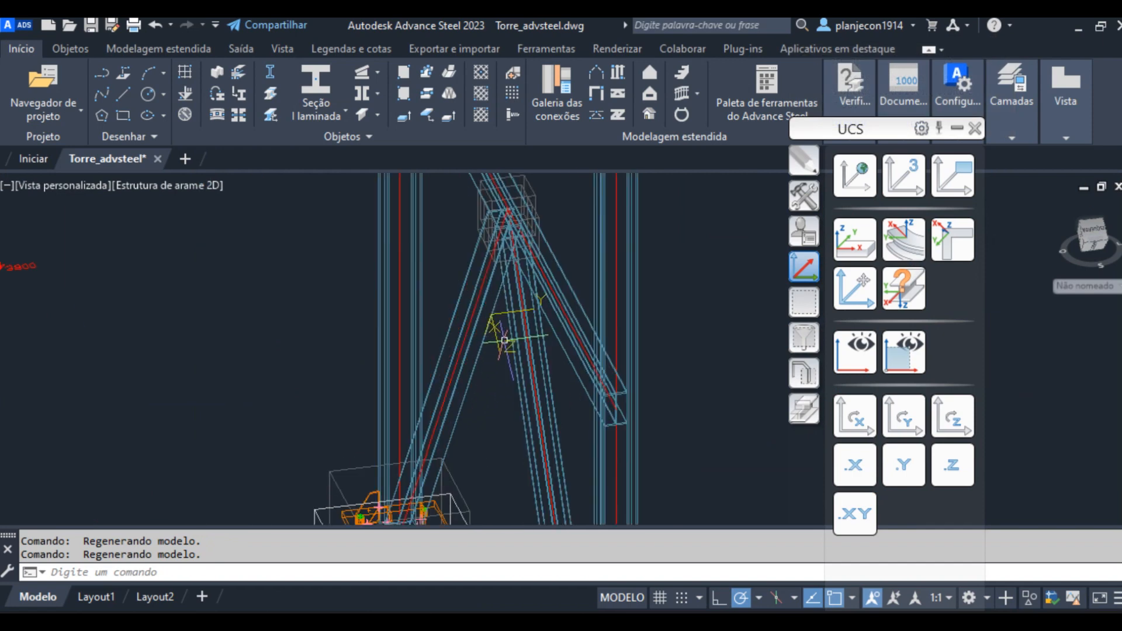
pyautogui.moveTo(501, 327)
pyautogui.keyDown('shift'); pyautogui.mouseDown(button='middle')
pyautogui.moveTo(509, 307)
pyautogui.moveTo(515, 328)
pyautogui.mouseUp(button='middle'); pyautogui.keyUp('shift')
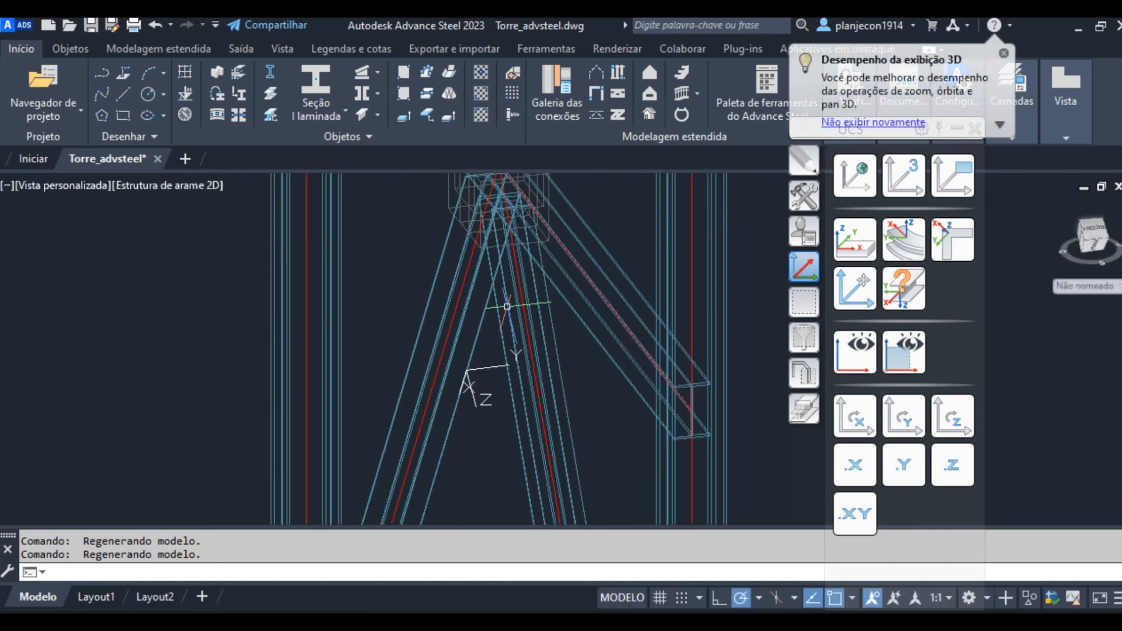
# Display the model in the Conceptual visual style and examine the UCS axes on the left diagonal brace from several angles.
pyautogui.click(134, 185)
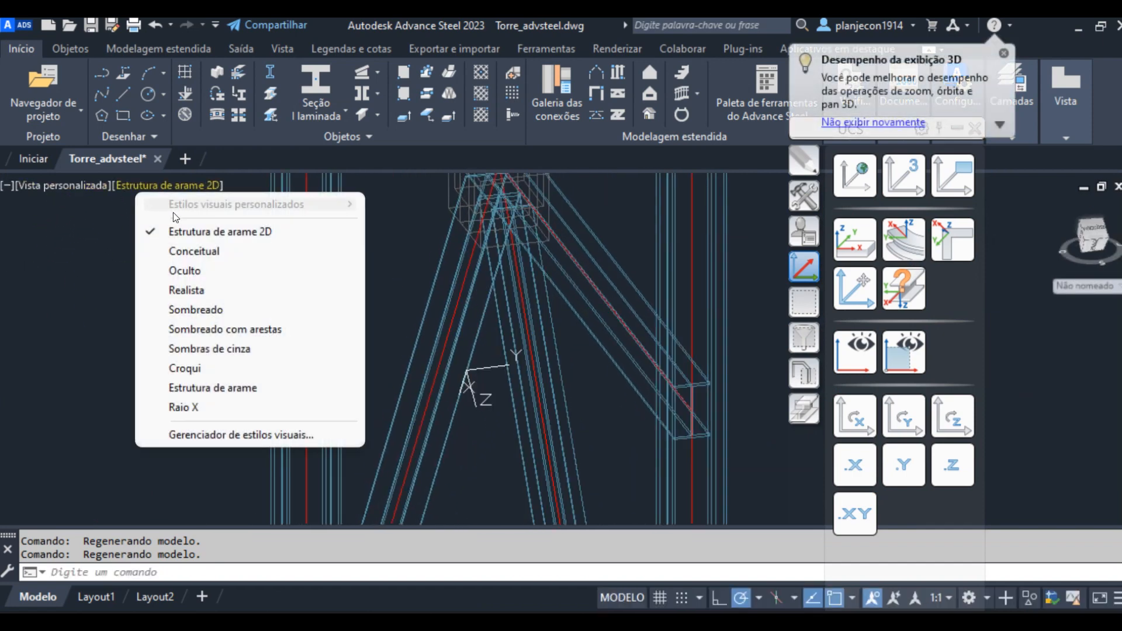
pyautogui.click(175, 251)
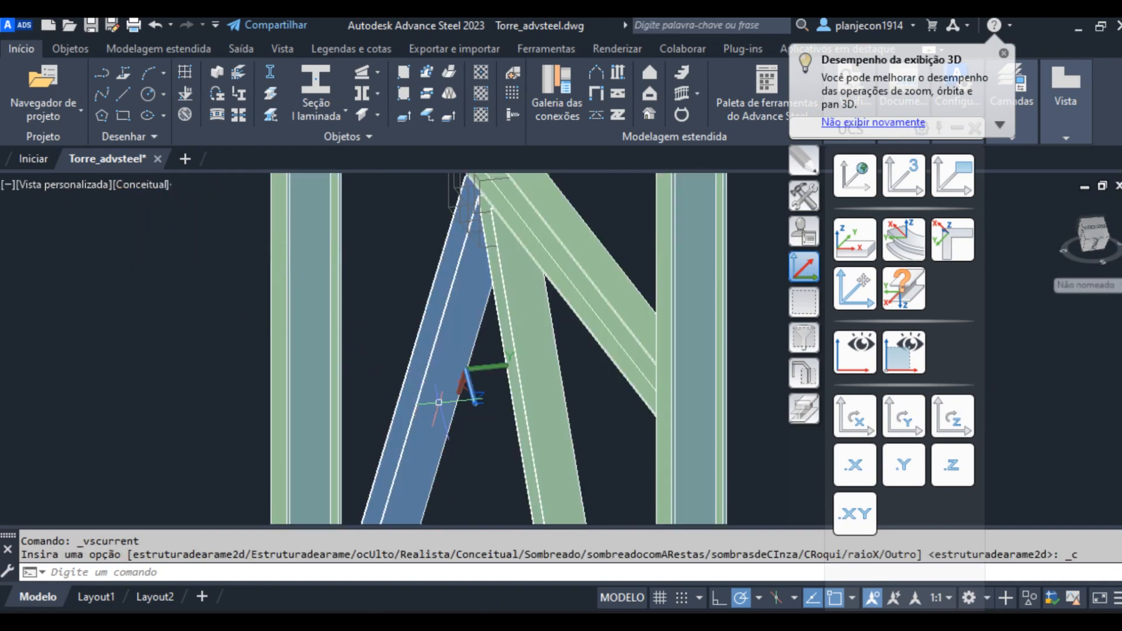
pyautogui.scroll(3, 508, 421)
pyautogui.scroll(-2, 459, 367)
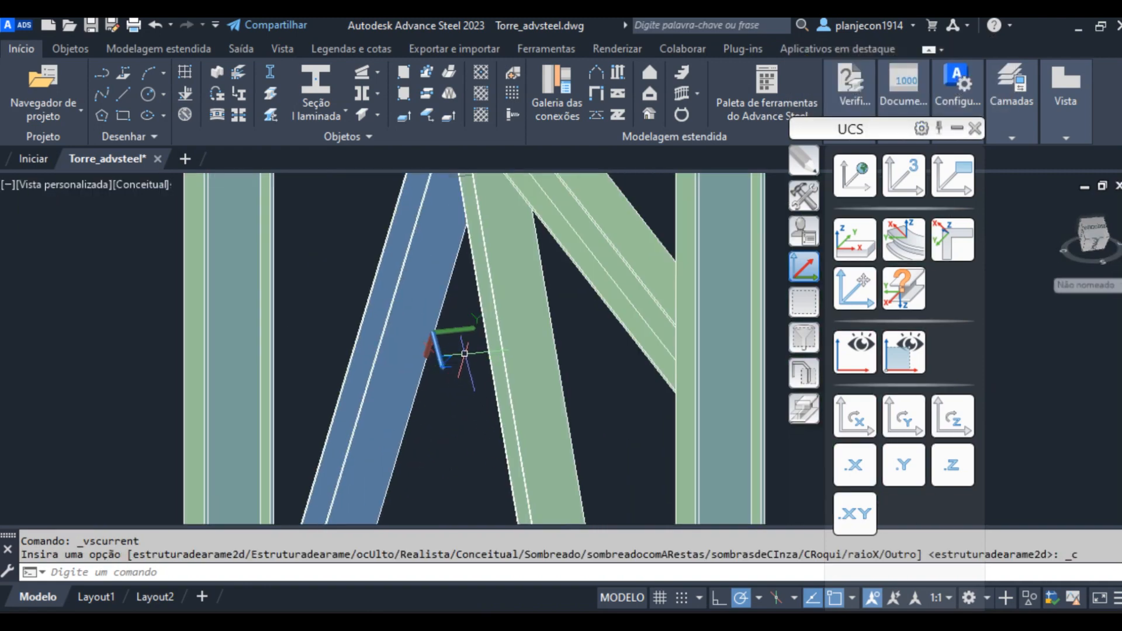
pyautogui.scroll(5, 450, 362)
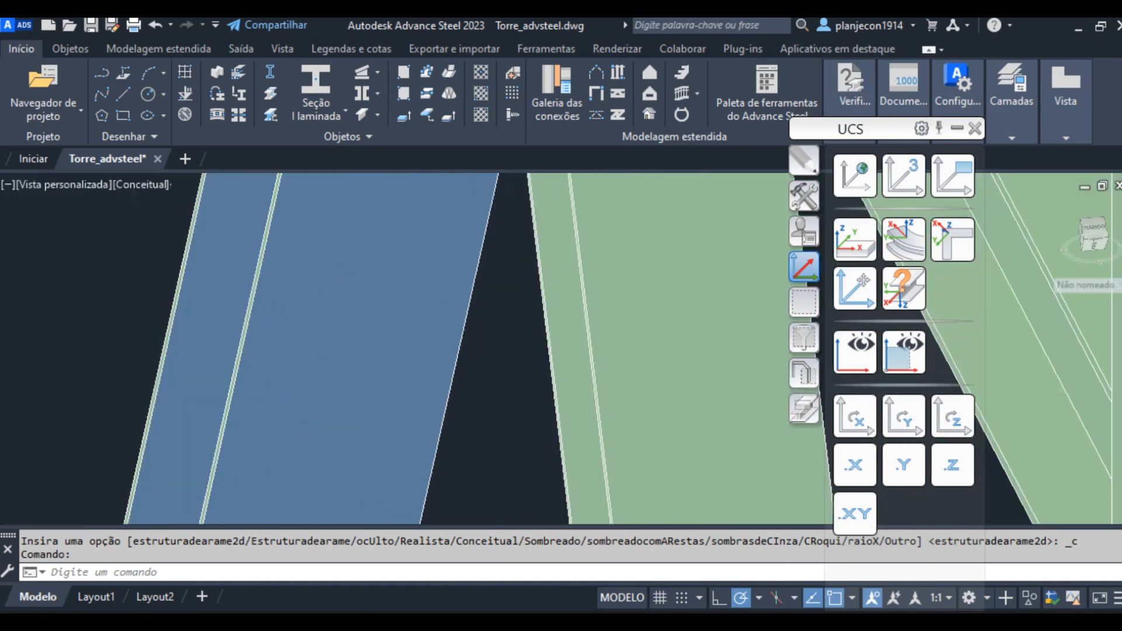
pyautogui.keyDown('shift'); pyautogui.moveTo(447, 306); pyautogui.dragTo(494, 333, button='middle'); pyautogui.keyUp('shift')
pyautogui.scroll(-2, 482, 331)
pyautogui.scroll(5, 177, 370)
pyautogui.keyDown('shift'); pyautogui.moveTo(417, 366); pyautogui.dragTo(429, 364, button='middle'); pyautogui.keyUp('shift')
pyautogui.scroll(-5, 429, 364)
pyautogui.scroll(2, 419, 372)
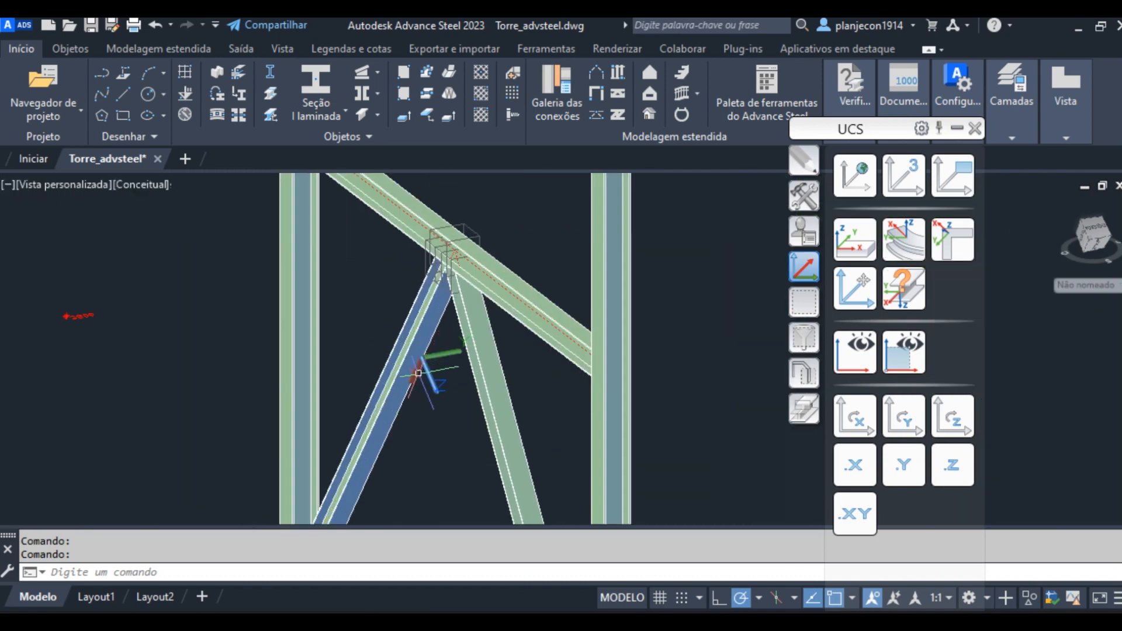
pyautogui.scroll(3, 419, 373)
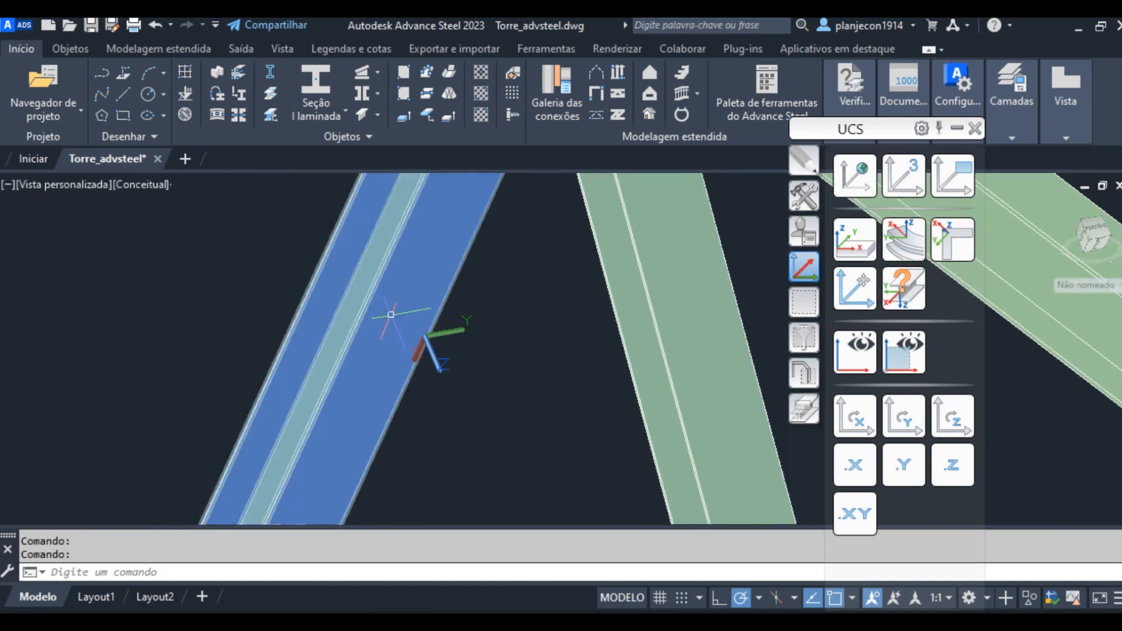
pyautogui.scroll(-3, 391, 314)
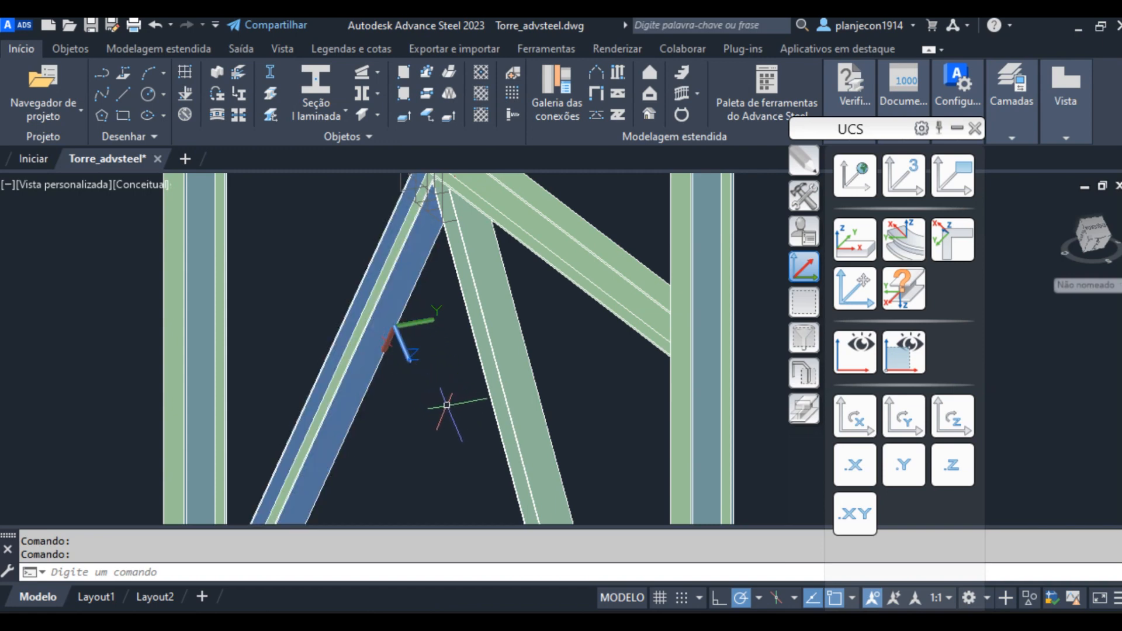
# Set the visual style back to 2D wireframe.
pyautogui.click(135, 185)
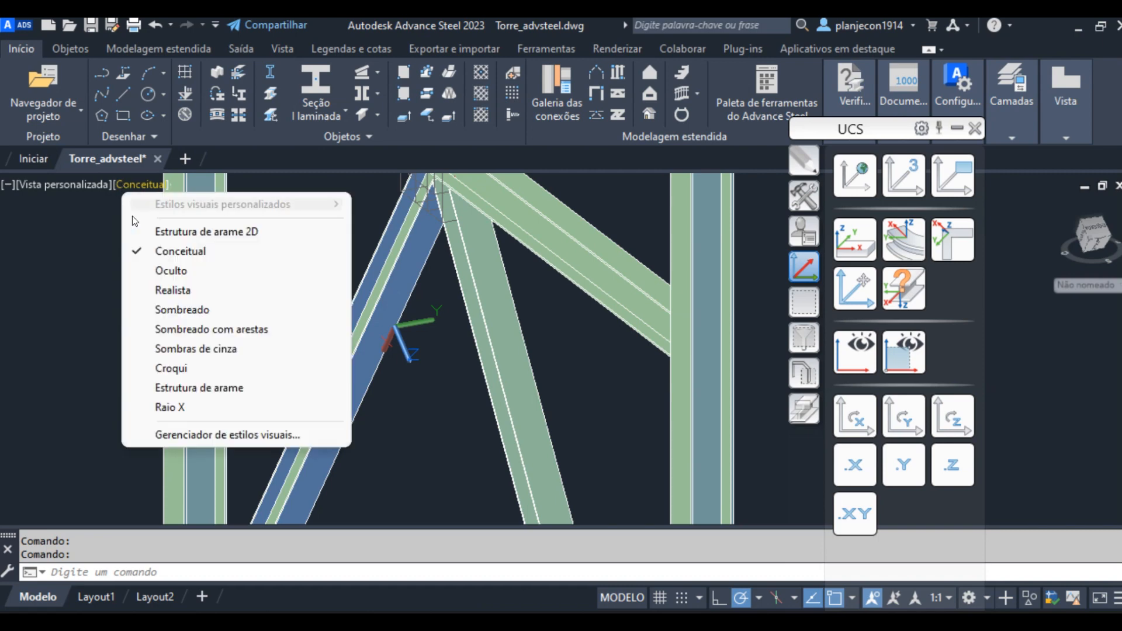
pyautogui.click(186, 232)
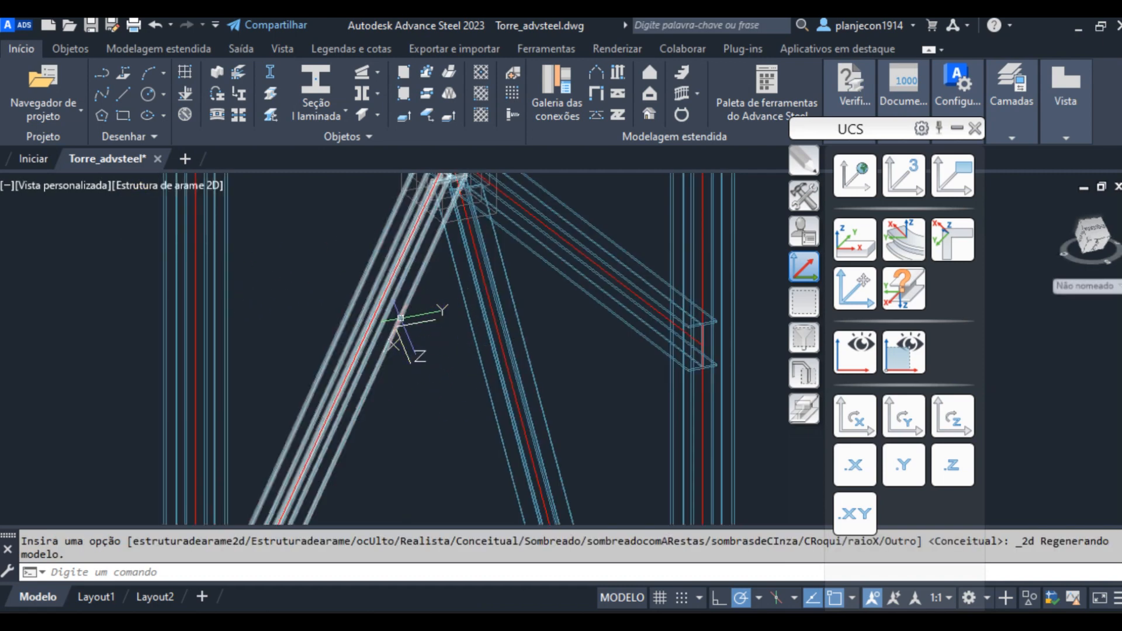
pyautogui.scroll(-2, 403, 327)
pyautogui.scroll(-2, 470, 307)
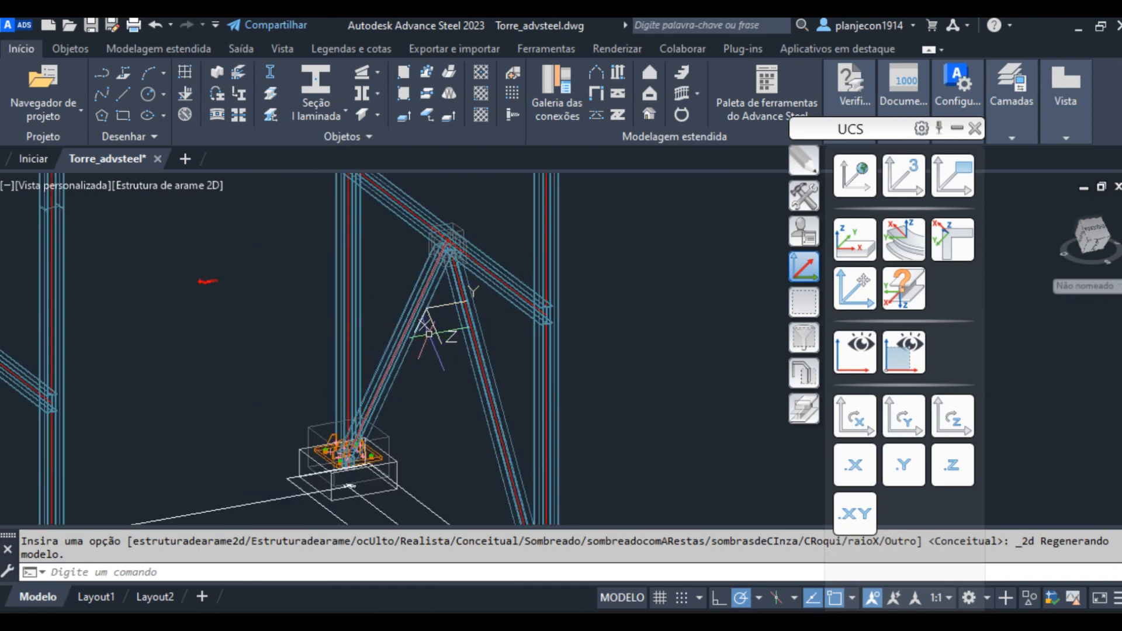
pyautogui.scroll(2, 429, 334)
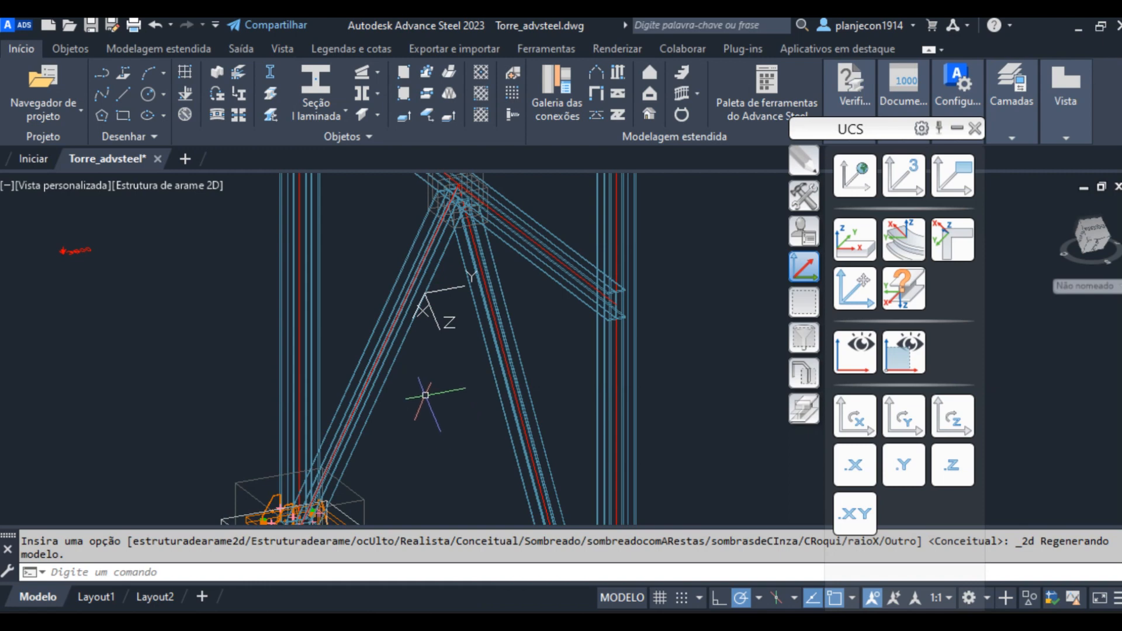
# Isolate the left diagonal brace so that only this profile is displayed.
pyautogui.click(412, 377)
pyautogui.rightClick(389, 383)
pyautogui.moveTo(436, 263)
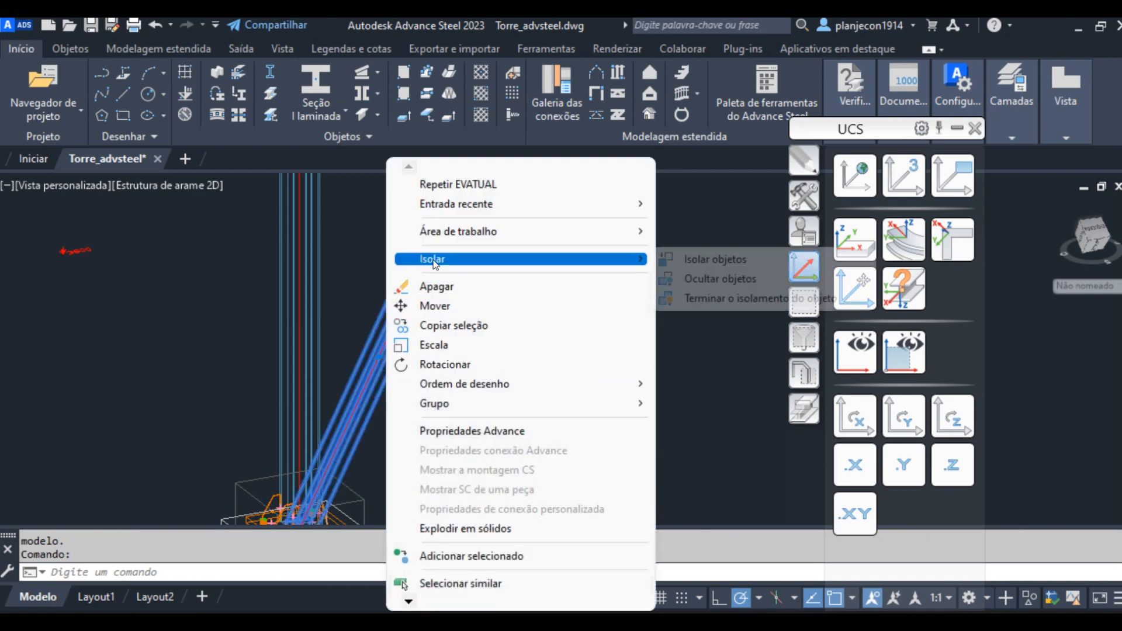
pyautogui.click(719, 259)
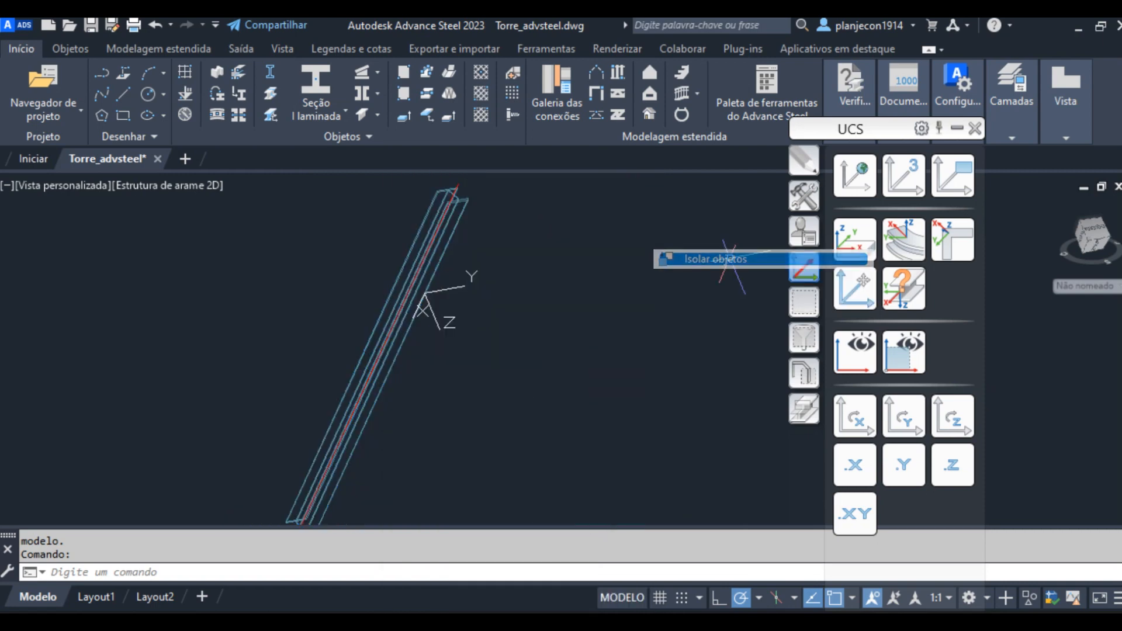
pyautogui.scroll(2, 413, 302)
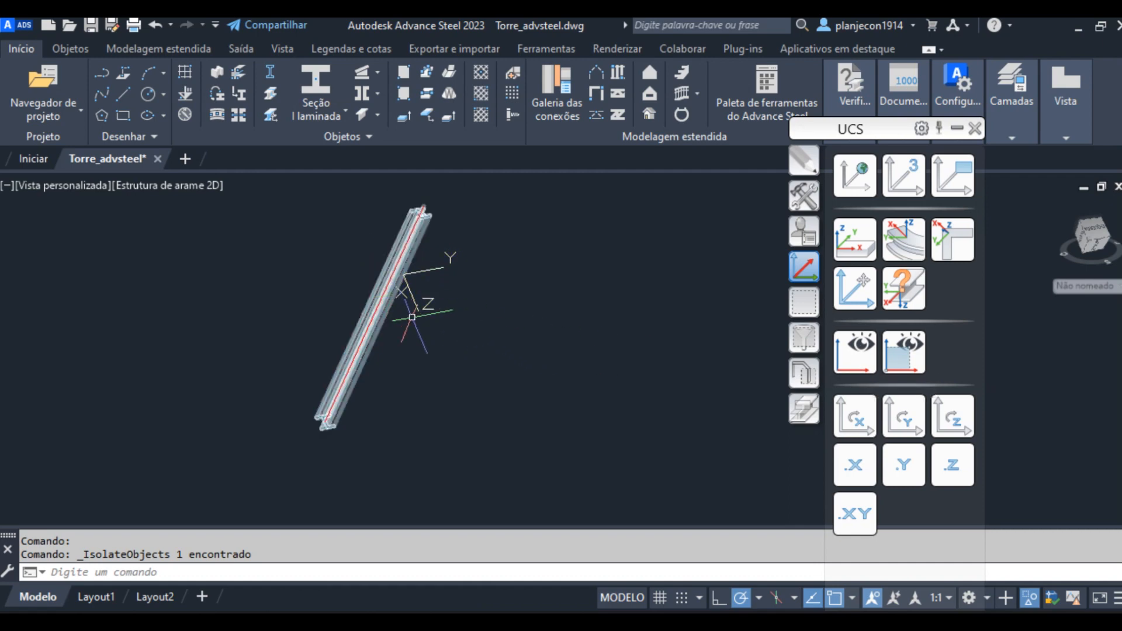
# Switch to the plan view of the current UCS with the isolated brace lying horizontally.
pyautogui.click(851, 349)
pyautogui.scroll(-4, 401, 370)
pyautogui.moveTo(401, 371); pyautogui.dragTo(341, 383, button='middle')
pyautogui.scroll(3, 317, 349)
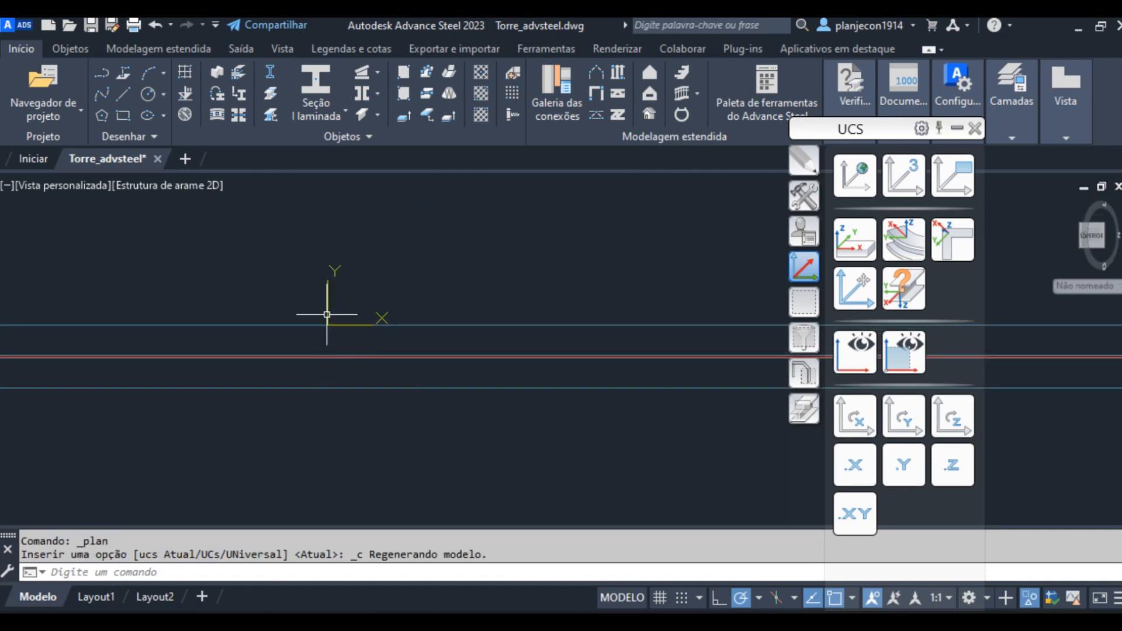
pyautogui.scroll(-3, 363, 327)
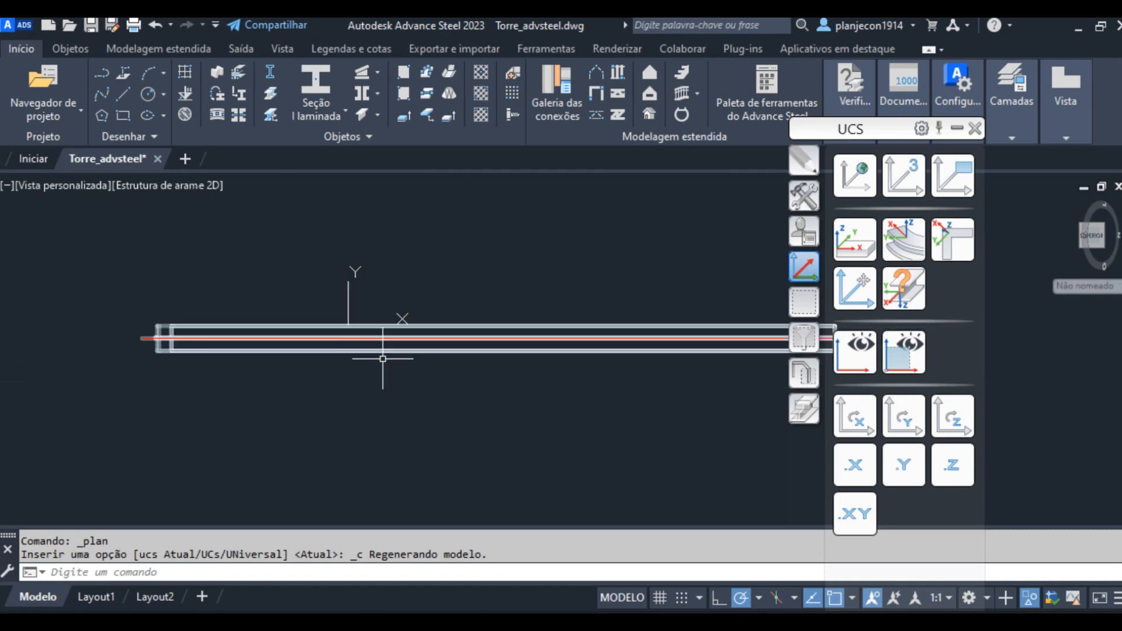
pyautogui.scroll(-1, 360, 360)
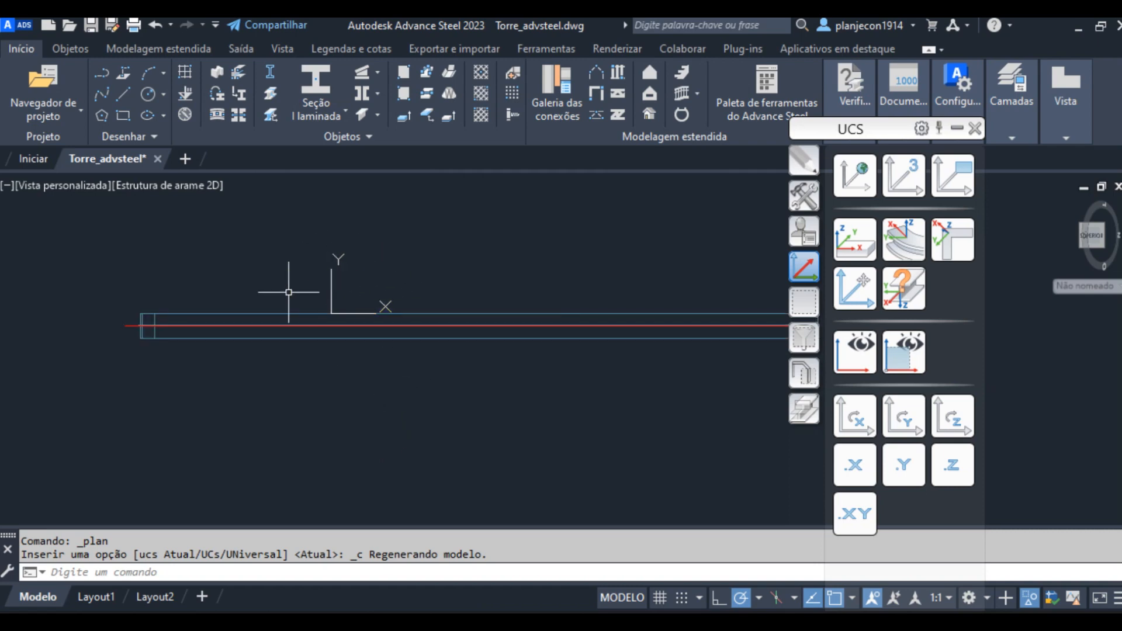
# Examine the isolated brace along its length and the UCS origin's position relative to its left end.
pyautogui.scroll(3, 201, 351)
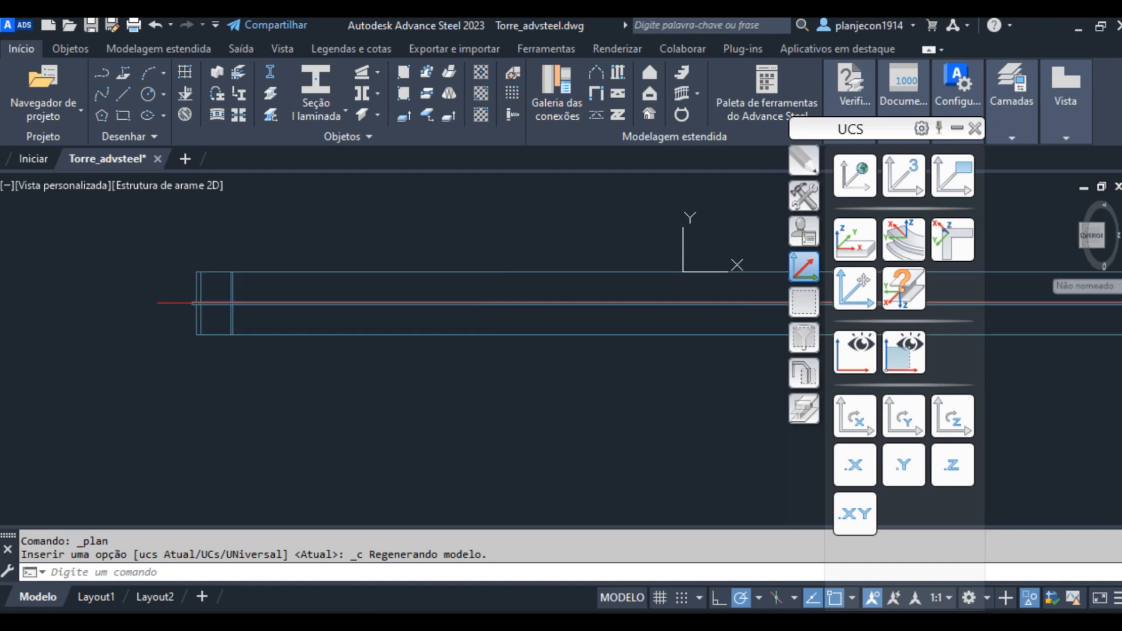
pyautogui.moveTo(614, 308); pyautogui.dragTo(198, 316, button='middle')
pyautogui.scroll(-3, 478, 311)
pyautogui.scroll(2, 744, 307)
pyautogui.moveTo(244, 363)
pyautogui.mouseDown(button='middle')
pyautogui.moveTo(450, 372)
pyautogui.moveTo(376, 351)
pyautogui.mouseUp(button='middle')
pyautogui.scroll(2, 344, 298)
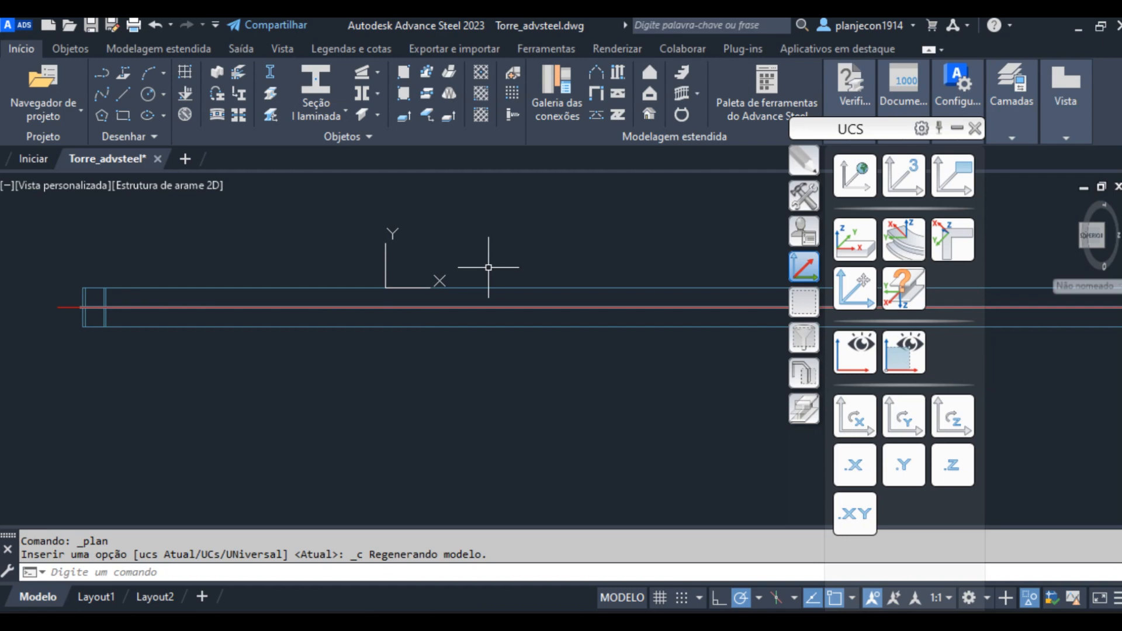
pyautogui.moveTo(494, 263); pyautogui.dragTo(541, 281, button='middle')
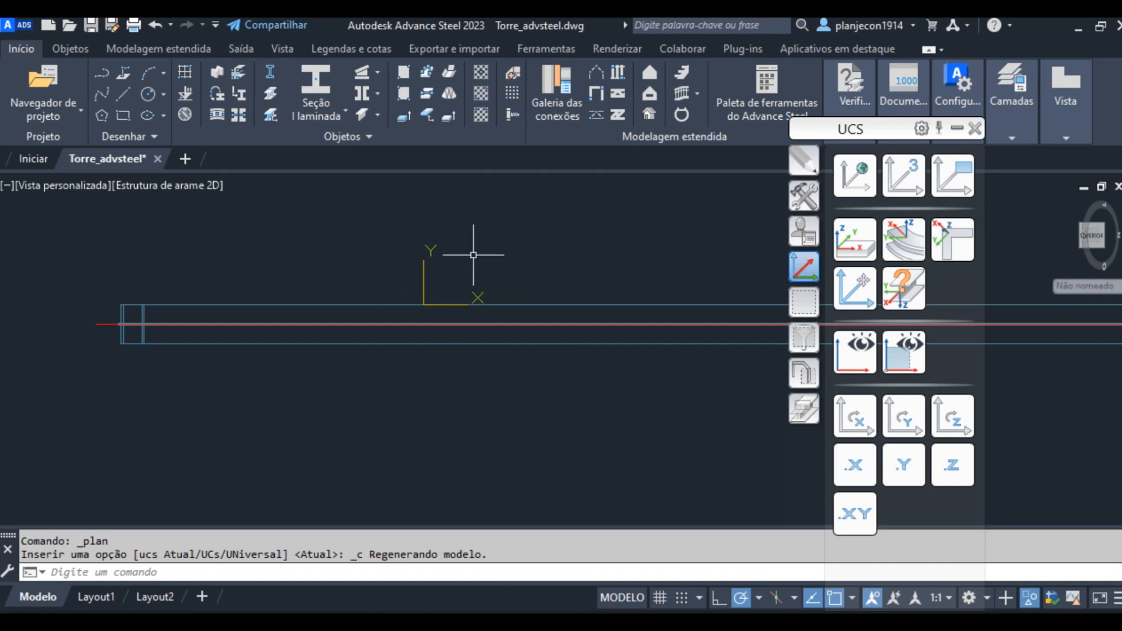
pyautogui.click(753, 338)
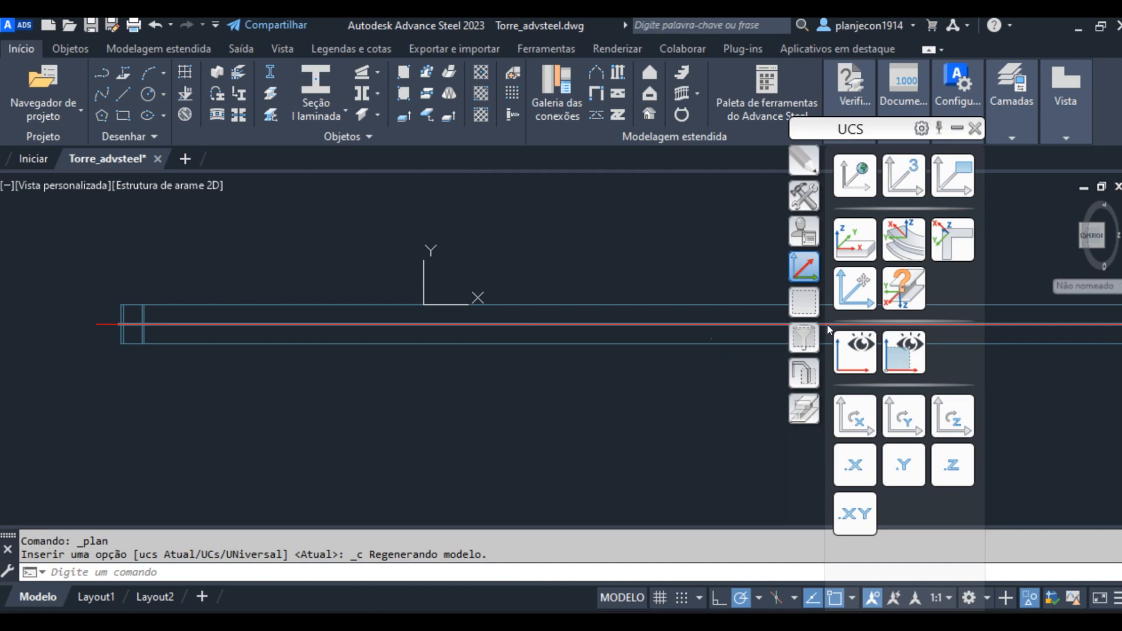
# Move the UCS origin to the node at the left end of the brace's red system line, using the node object snap.
pyautogui.click(855, 289)
pyautogui.scroll(10, 57, 328)
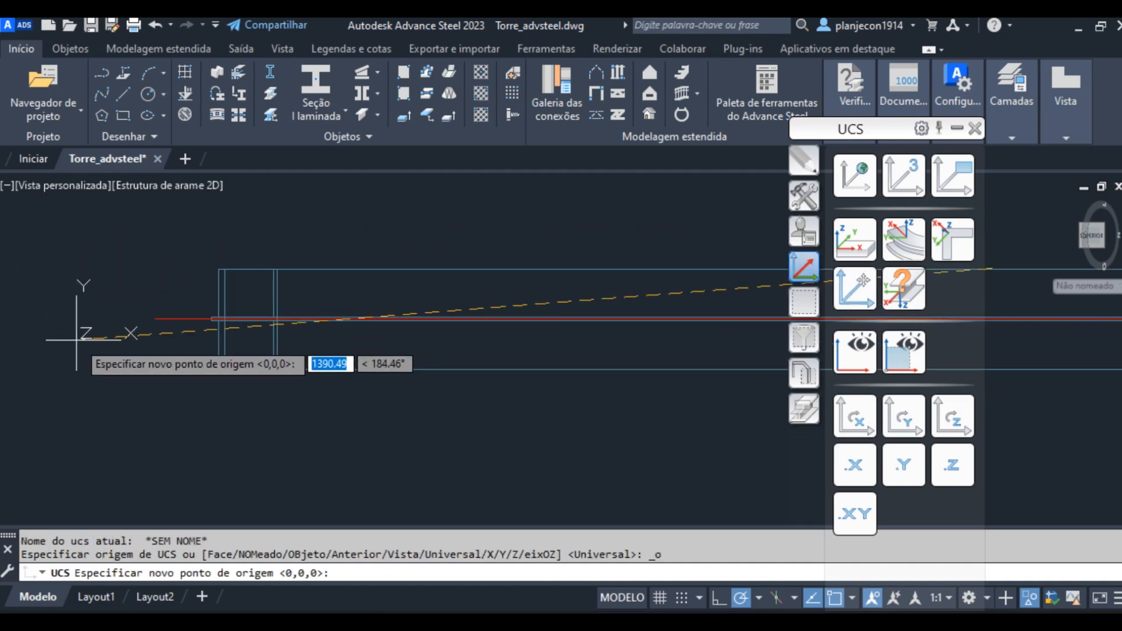
pyautogui.scroll(-2, 263, 349)
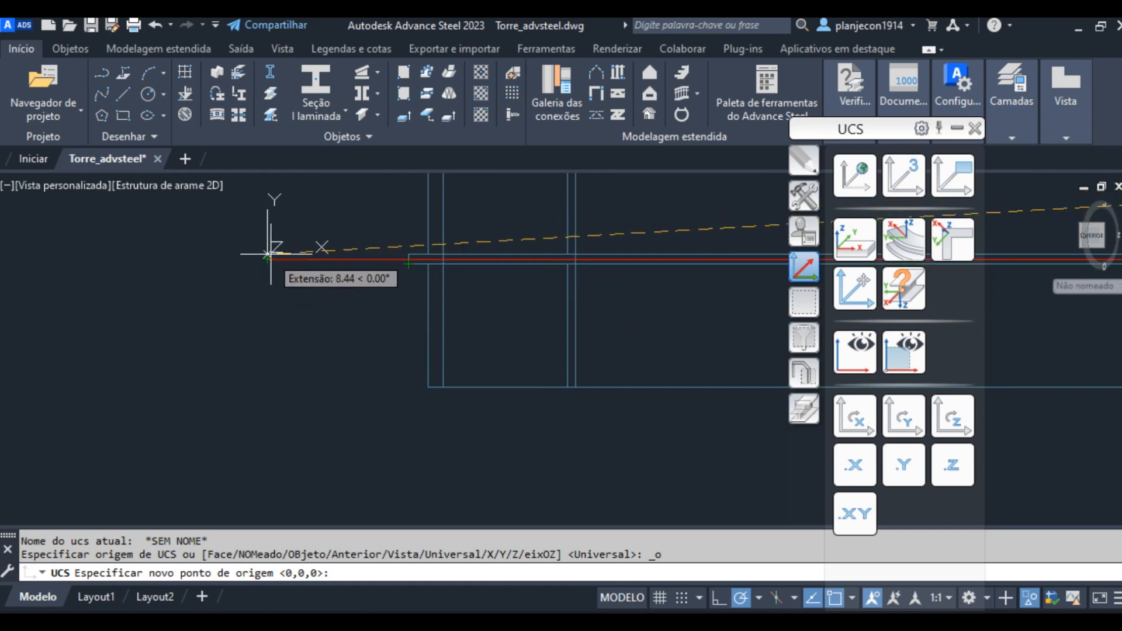
pyautogui.moveTo(304, 234); pyautogui.dragTo(274, 283, button='middle')
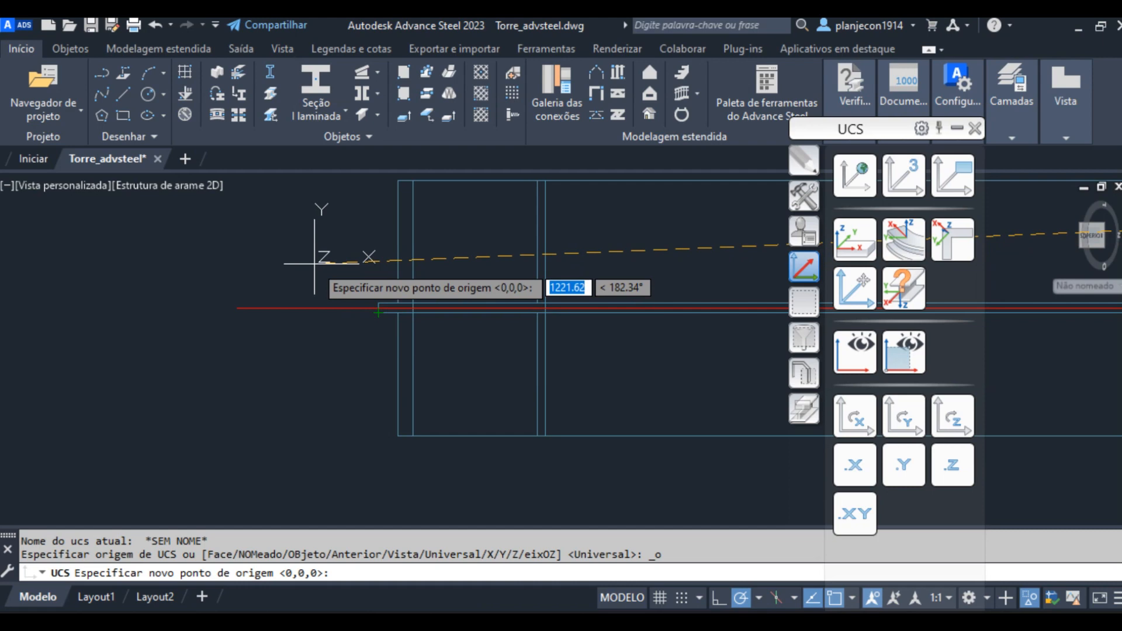
pyautogui.press('F8')
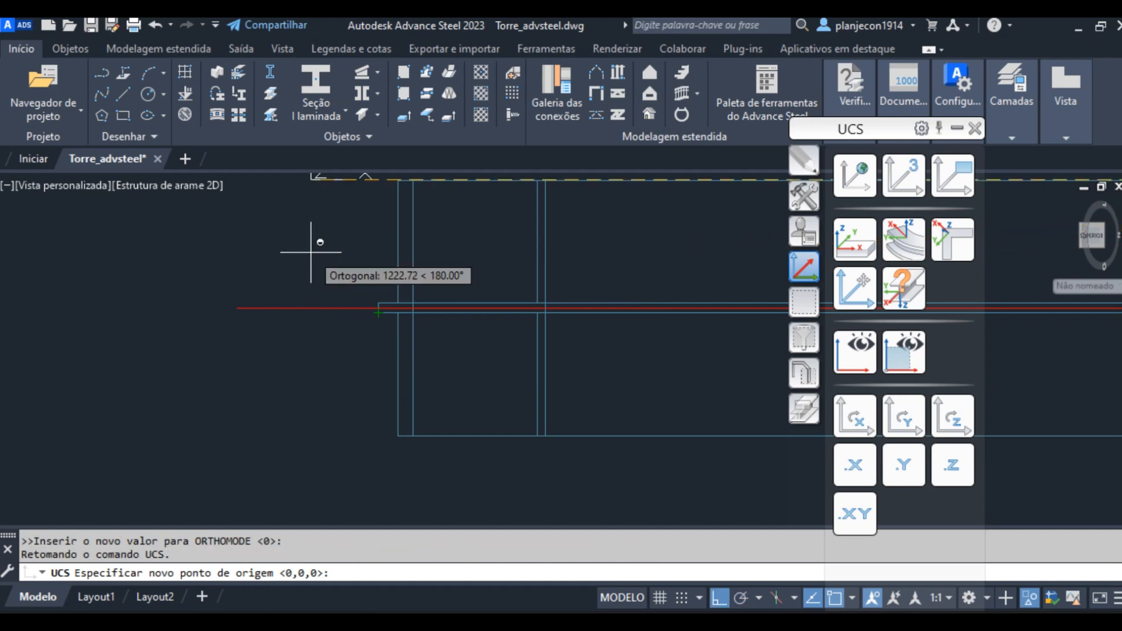
pyautogui.keyDown('shift'); pyautogui.rightClick(311, 253); pyautogui.keyUp('shift')
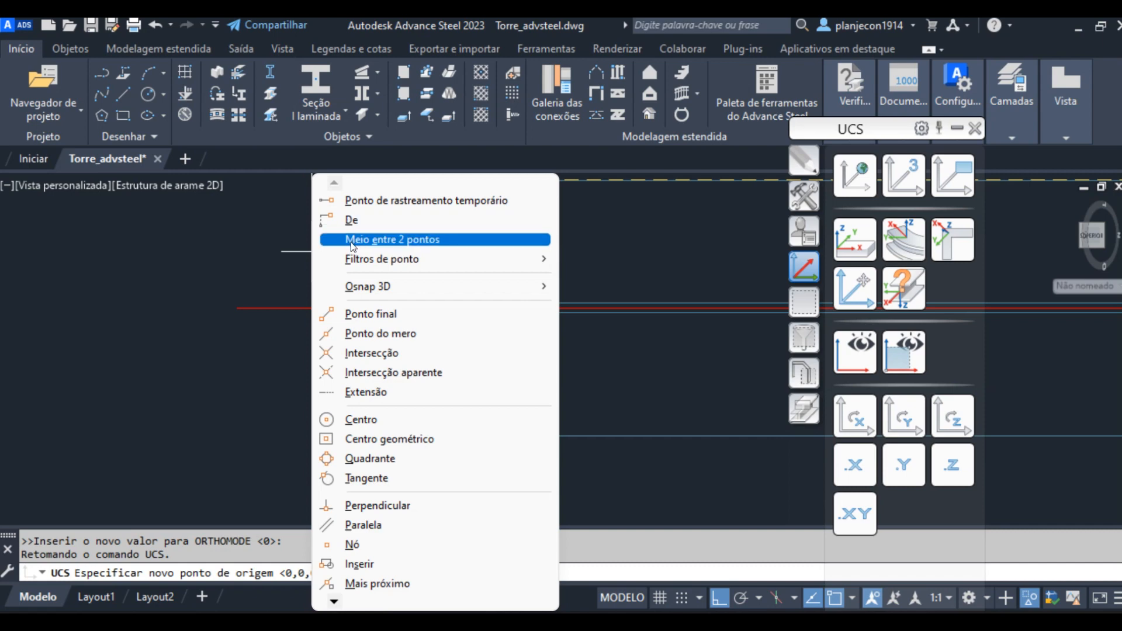
pyautogui.click(352, 545)
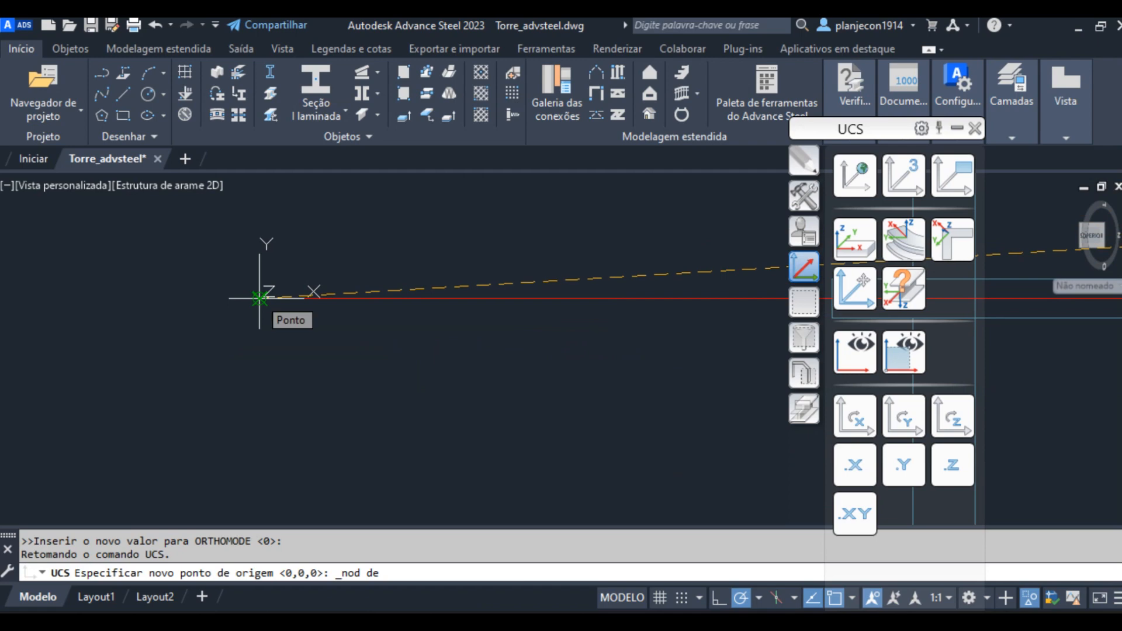
pyautogui.click(260, 298)
pyautogui.scroll(-5, 187, 325)
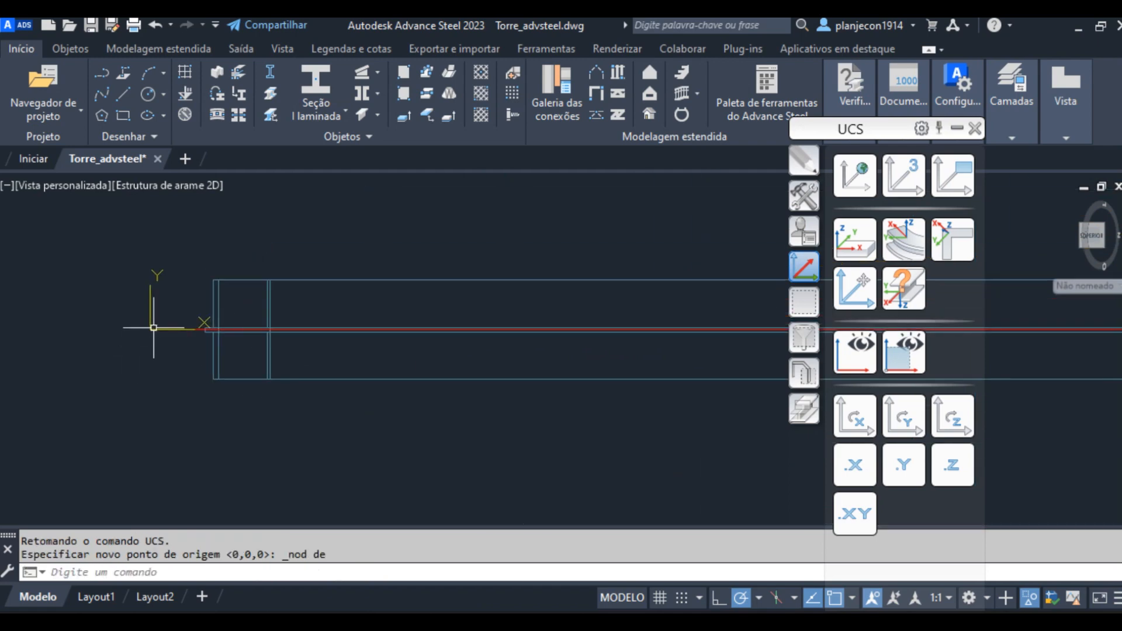
# Split the isolated brace at the point 500,0 measured from the UCS origin.
pyautogui.moveTo(218, 368); pyautogui.dragTo(163, 373, button='middle')
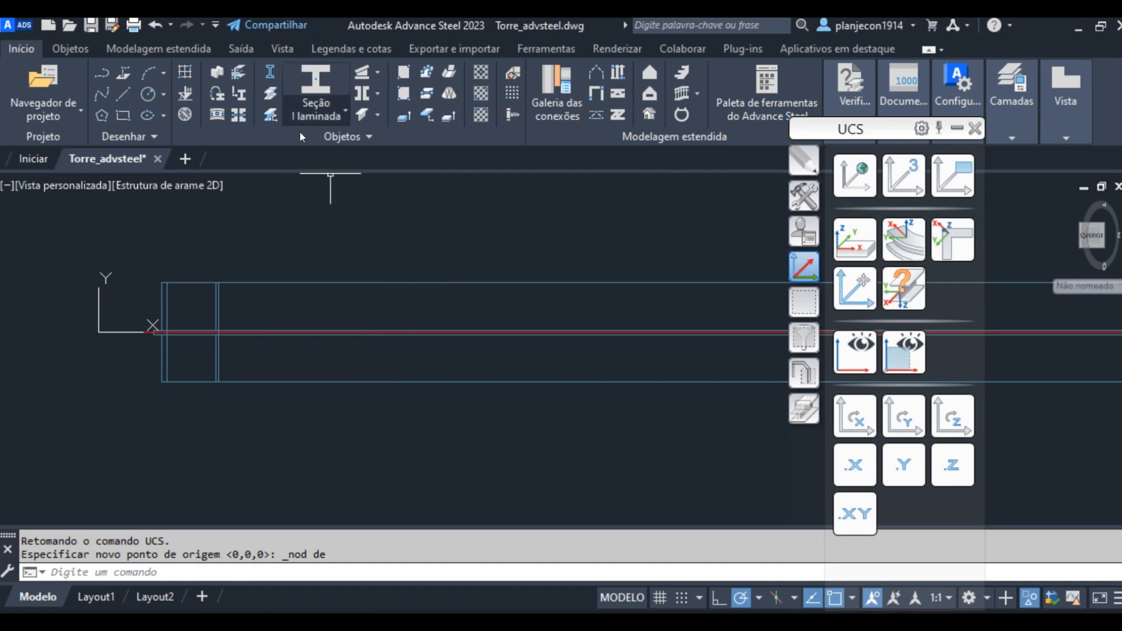
pyautogui.click(271, 97)
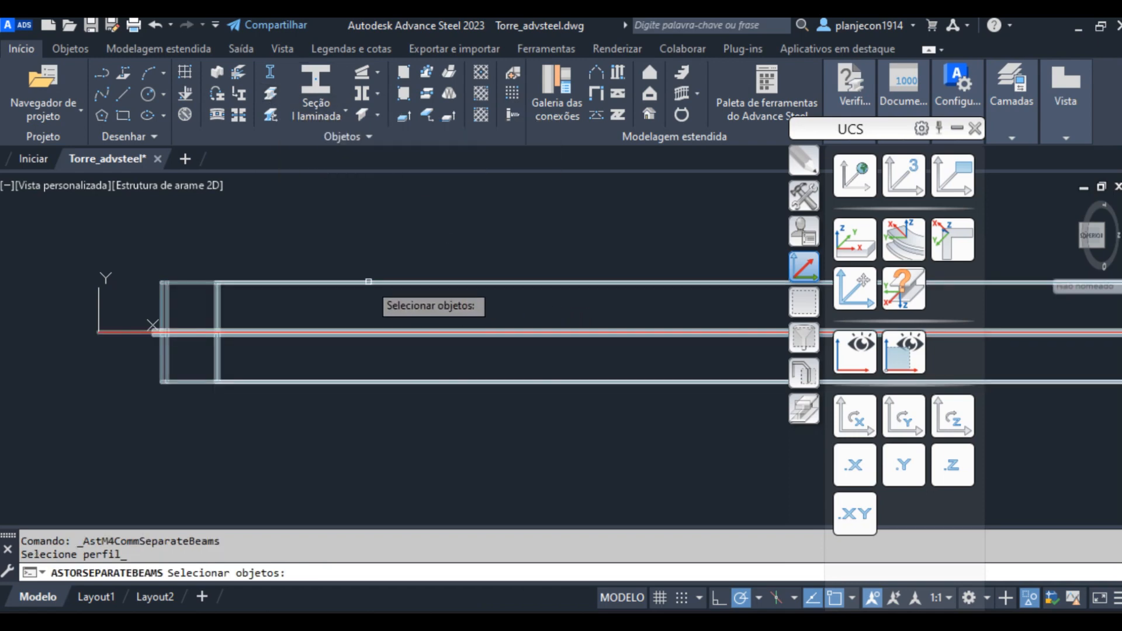
pyautogui.click(313, 282)
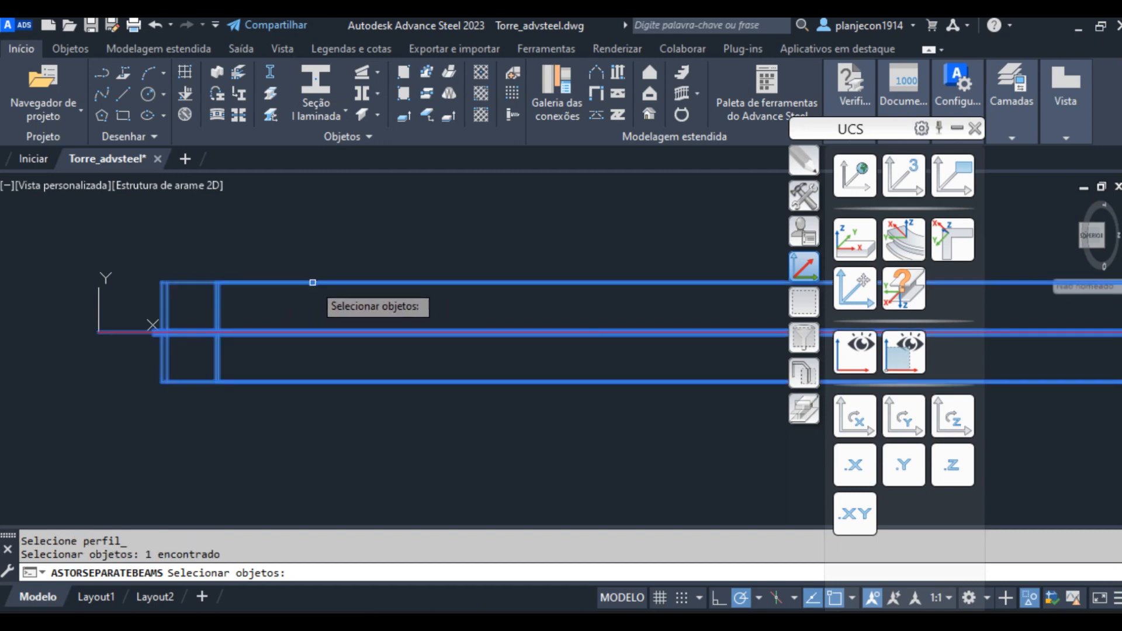
pyautogui.press('Return')
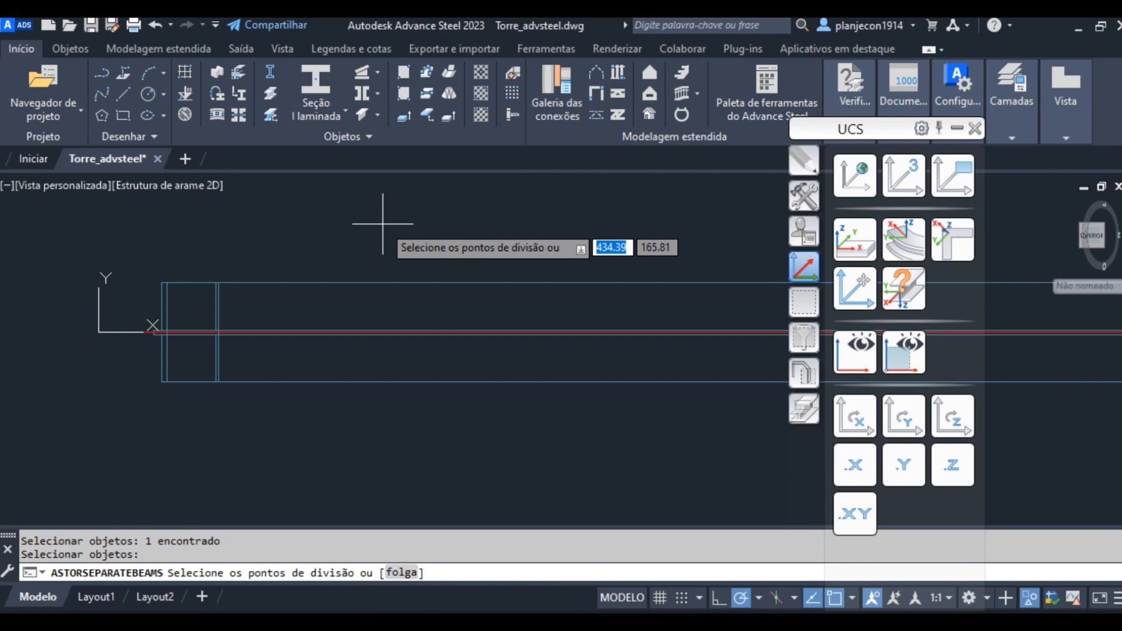
pyautogui.write('500')
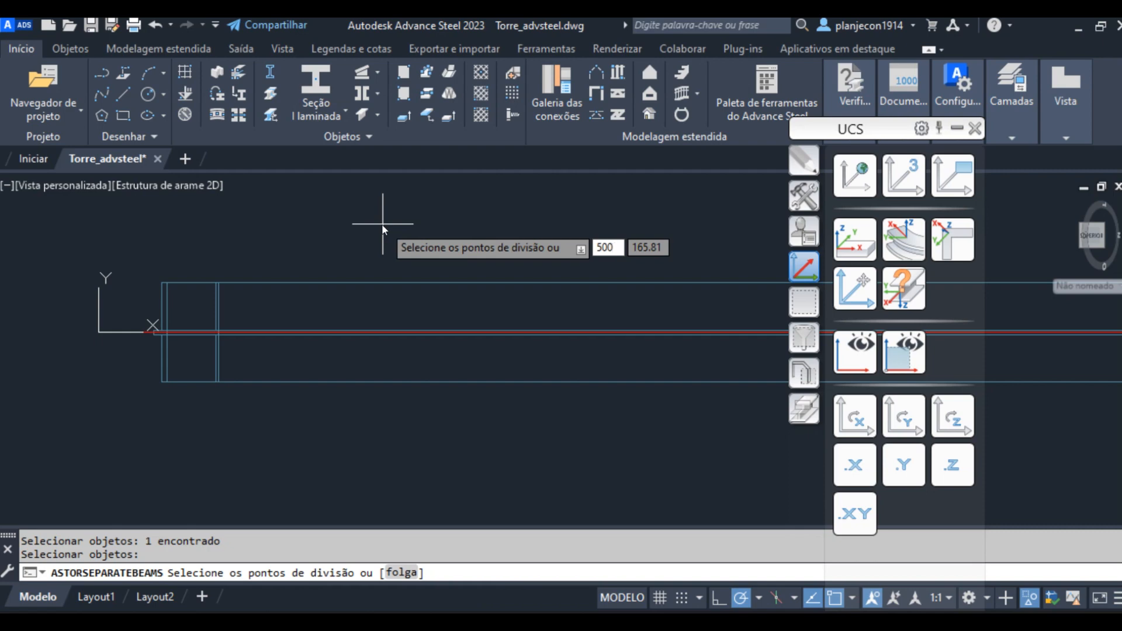
pyautogui.press('Tab')
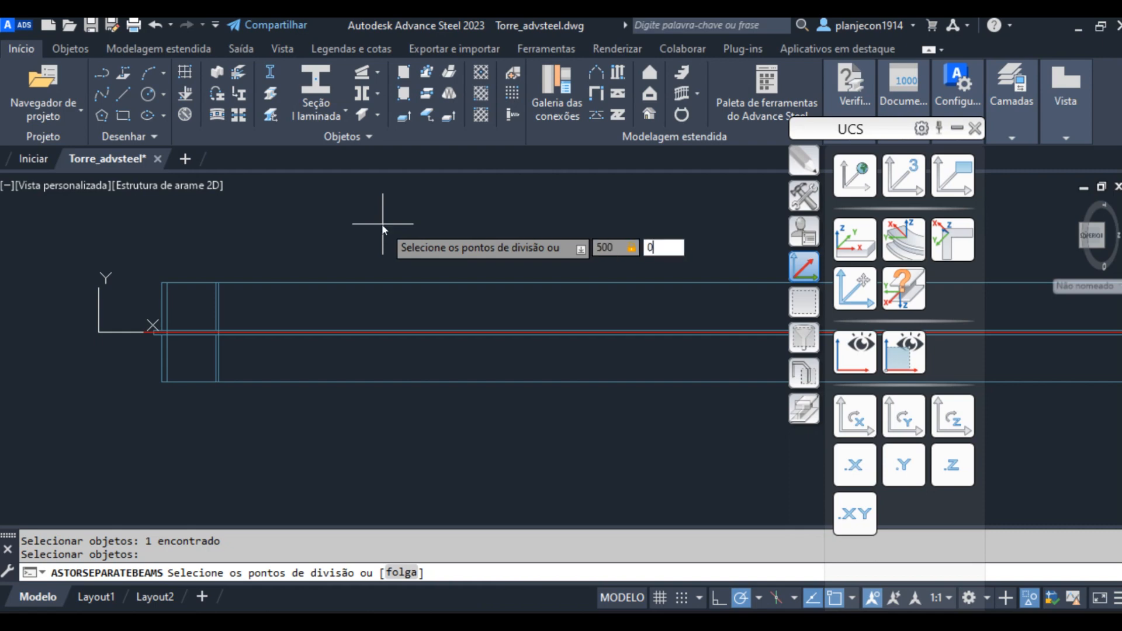
pyautogui.write('0')
pyautogui.press('Return')
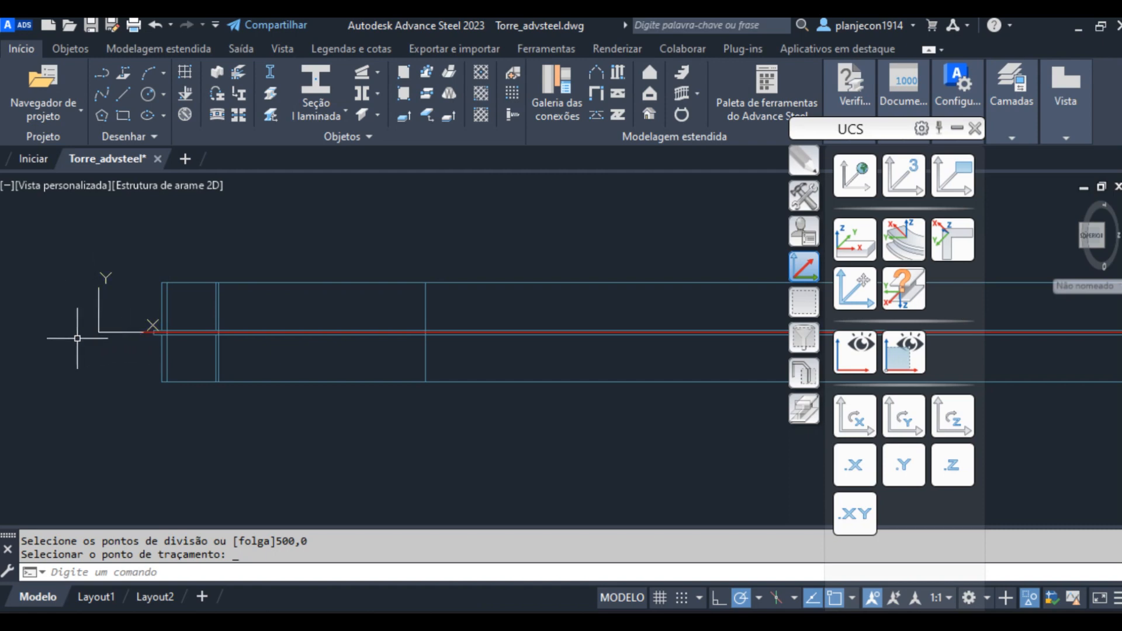
# Move the UCS origin to the end of the brace's system line at its right end.
pyautogui.scroll(-4, 79, 310)
pyautogui.scroll(-4, 131, 309)
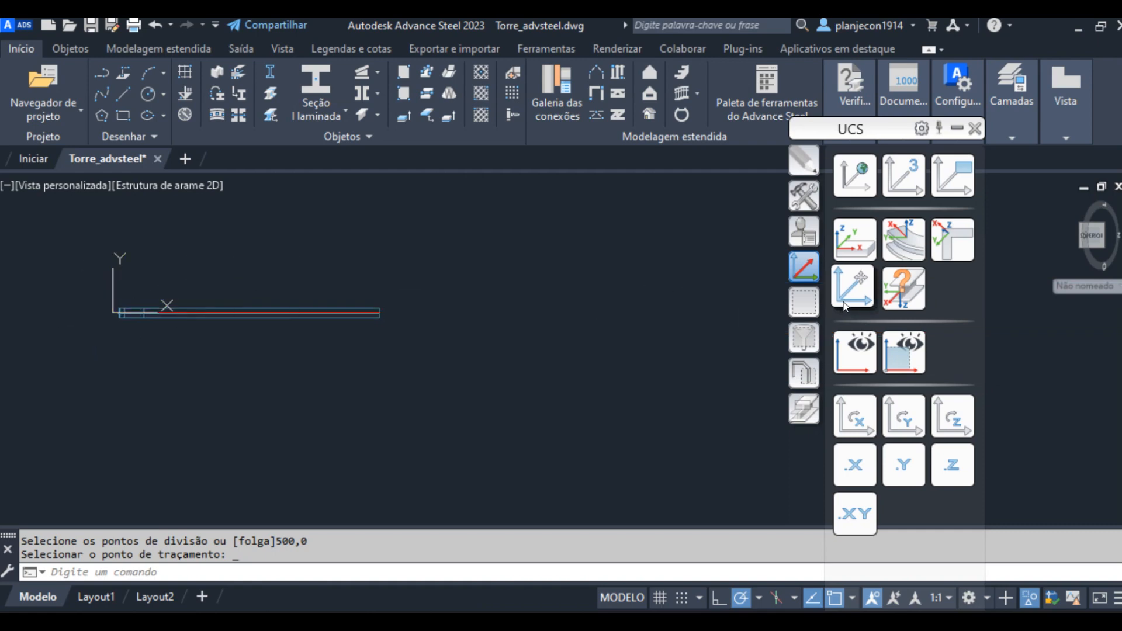
pyautogui.scroll(2, 109, 310)
pyautogui.scroll(2, 111, 295)
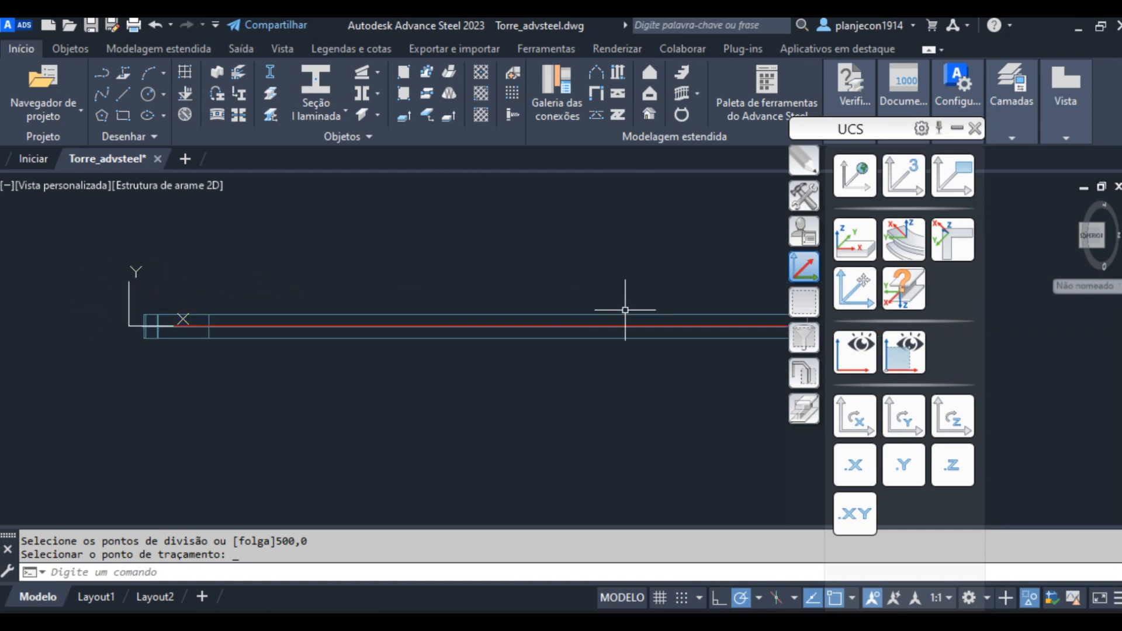
pyautogui.click(850, 285)
pyautogui.scroll(-3, 188, 314)
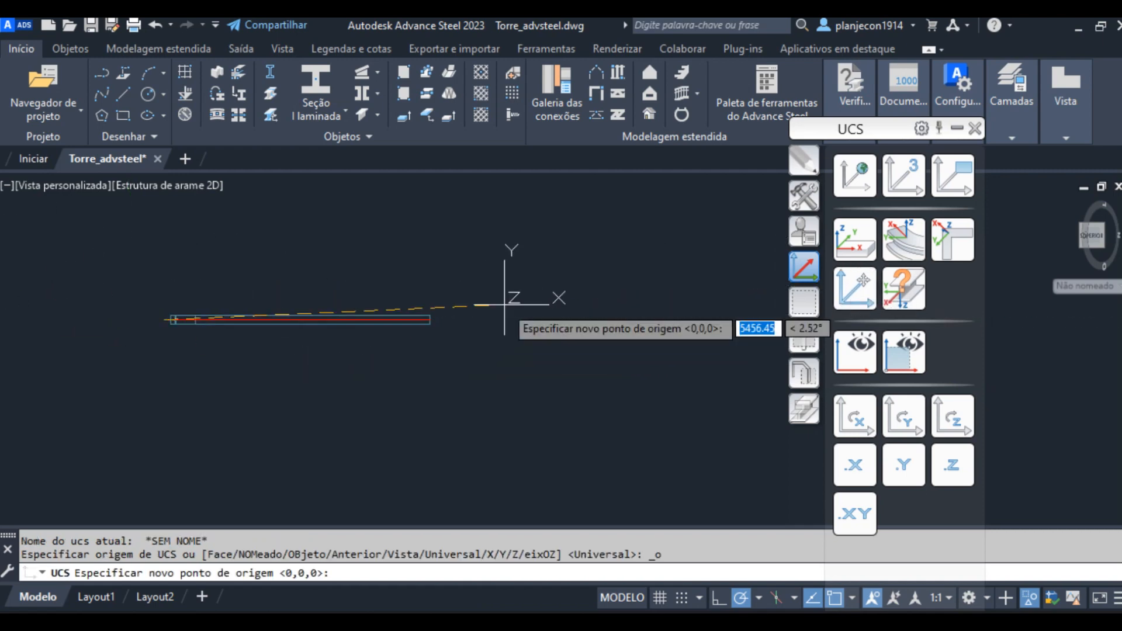
pyautogui.scroll(4, 351, 304)
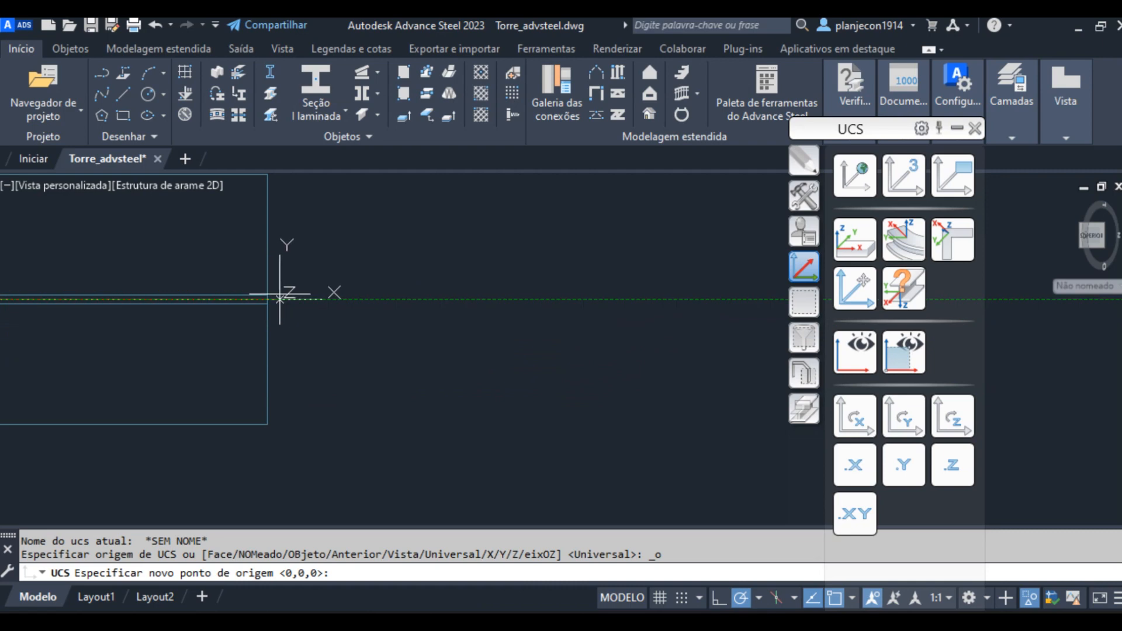
pyautogui.click(266, 299)
pyautogui.scroll(-2, 464, 283)
pyautogui.scroll(-2, 401, 296)
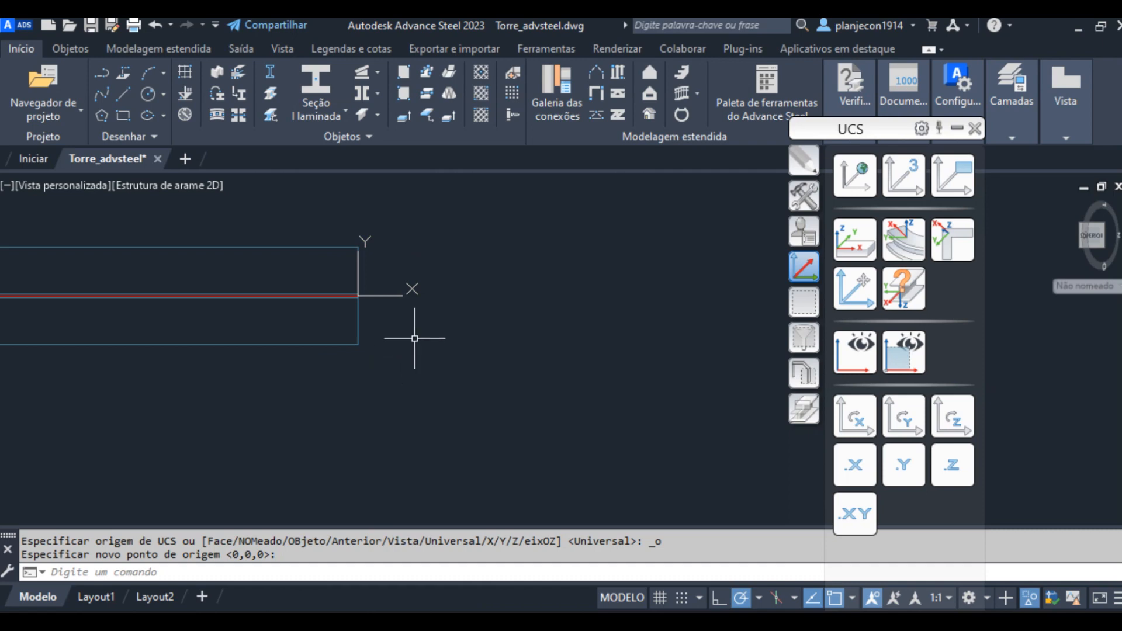
# Examine the brace from the existing split near its left end to the UCS origin at its right end.
pyautogui.moveTo(438, 346); pyautogui.dragTo(569, 331, button='middle')
pyautogui.scroll(-9, 535, 341)
pyautogui.scroll(4, 245, 352)
pyautogui.scroll(4, 318, 333)
pyautogui.scroll(-6, 98, 344)
pyautogui.scroll(5, 99, 354)
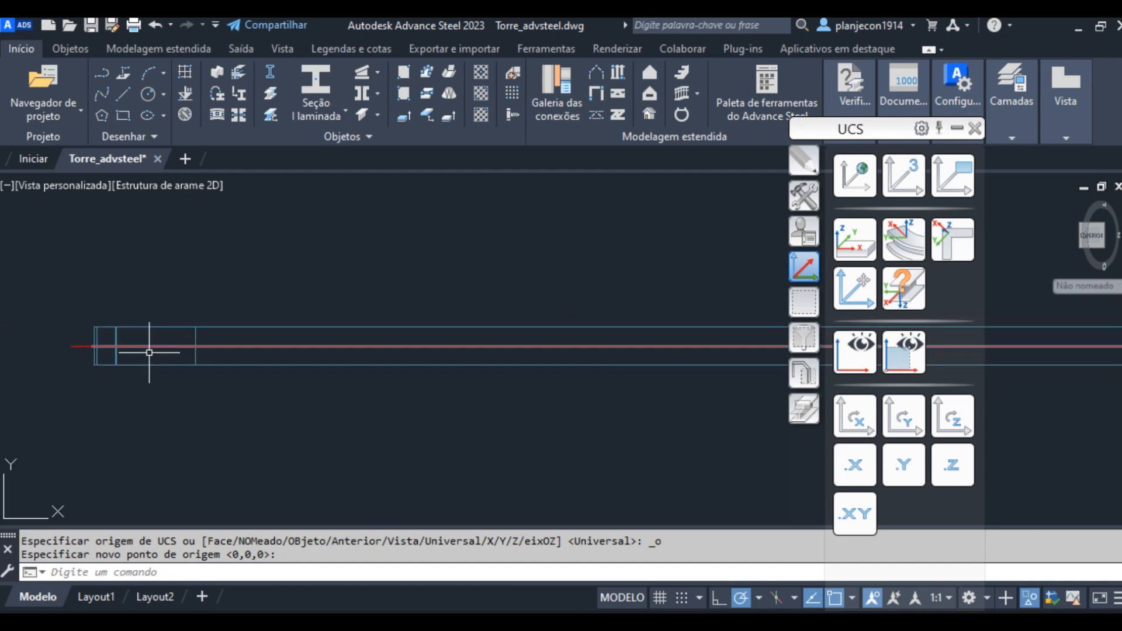
pyautogui.scroll(-4, 81, 356)
pyautogui.scroll(2, 558, 351)
pyautogui.scroll(-2, 344, 350)
pyautogui.moveTo(278, 370); pyautogui.dragTo(349, 355, button='middle')
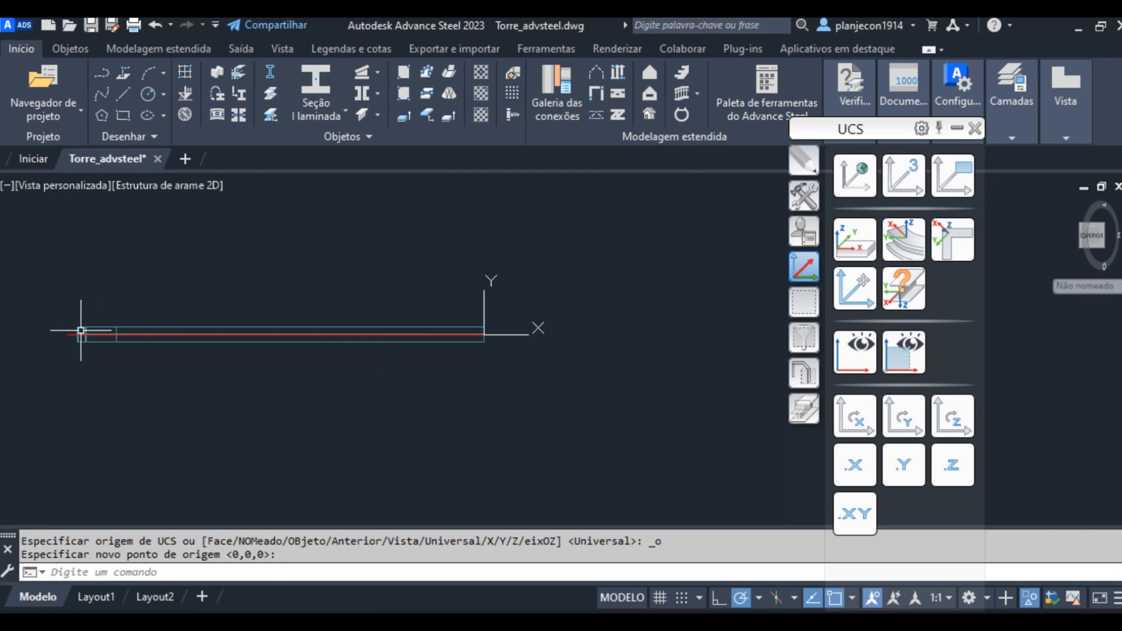
pyautogui.scroll(4, 485, 338)
pyautogui.scroll(-2, 565, 358)
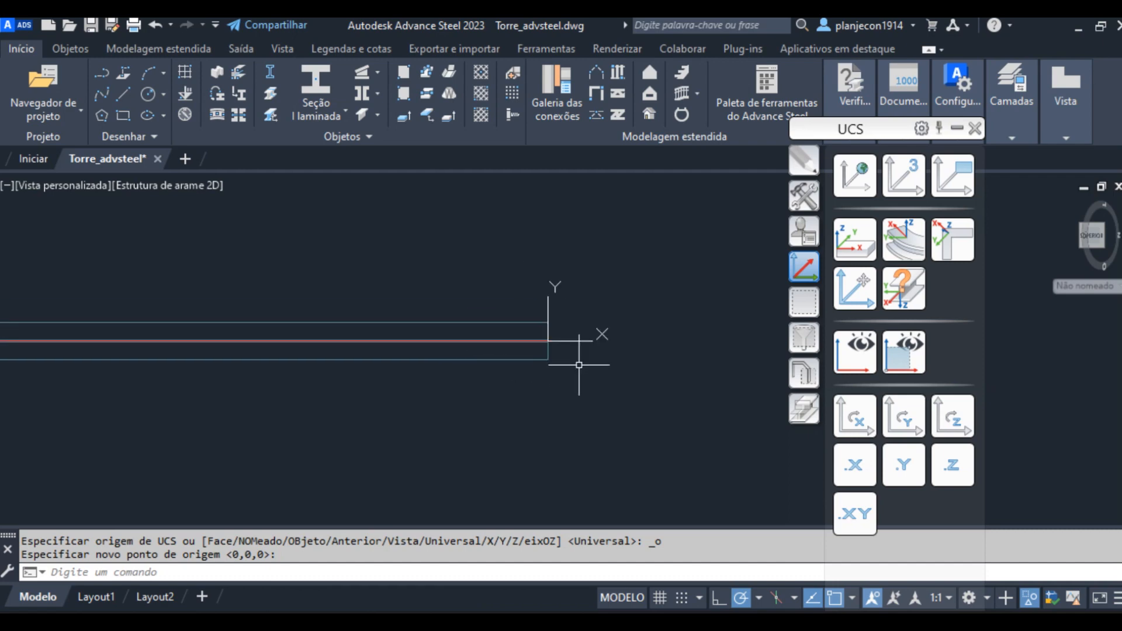
# Split the long remaining brace segment at the point -500,0 measured from the UCS origin.
pyautogui.click(270, 94)
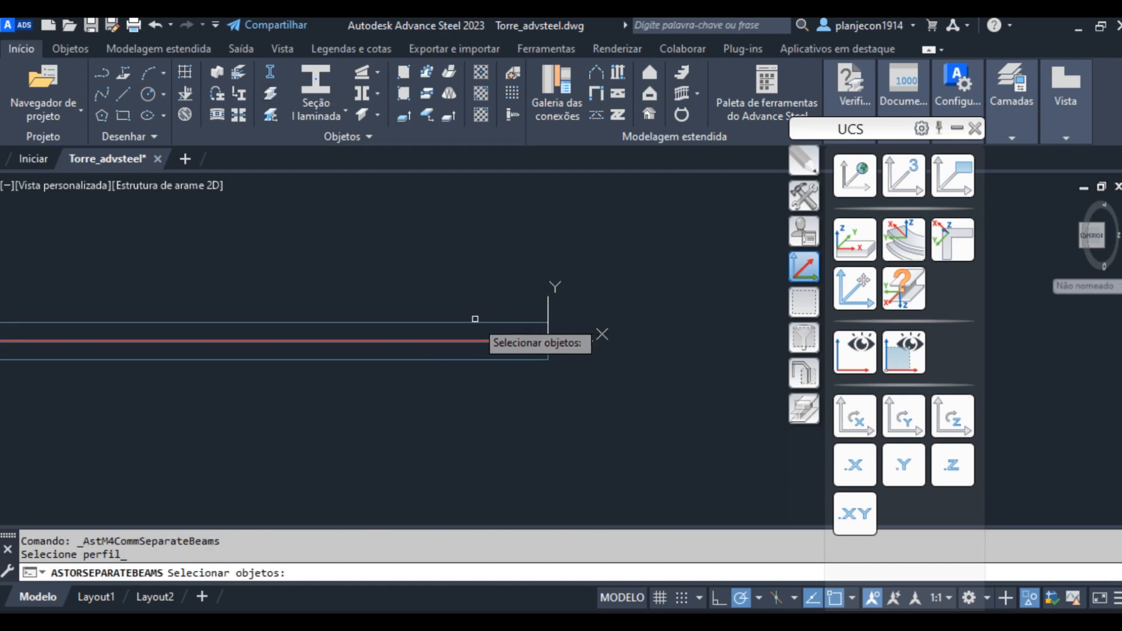
pyautogui.click(474, 322)
pyautogui.press('Return')
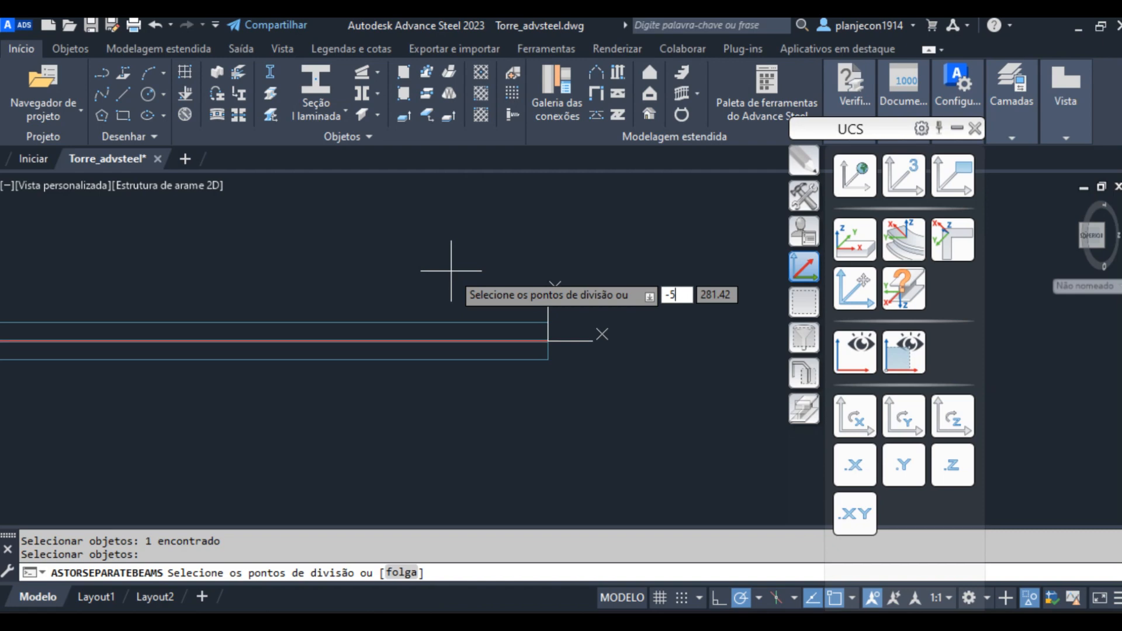
pyautogui.press('Tab')
pyautogui.write('0')
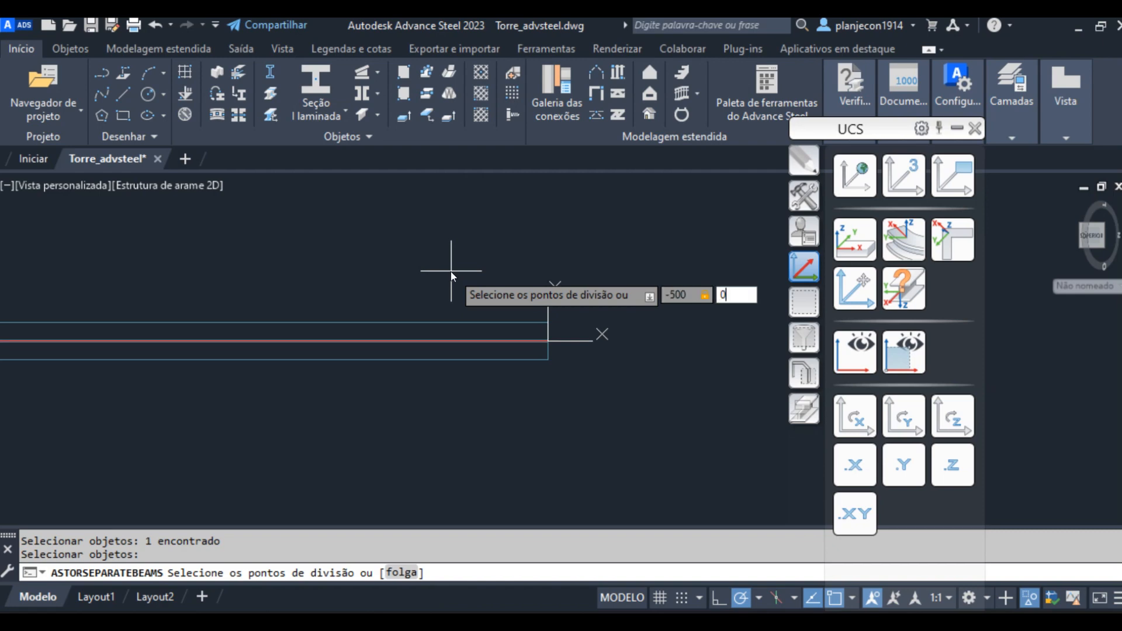
pyautogui.press('Return')
pyautogui.press('Return')
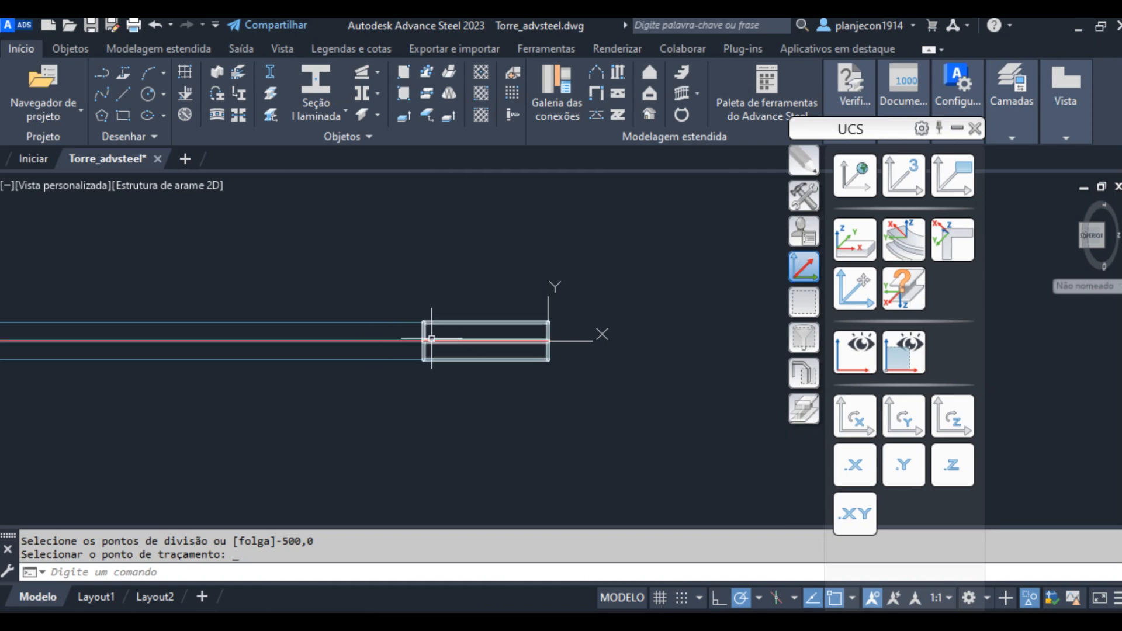
# End the object isolation so the whole tower is displayed, and clear the brace selection.
pyautogui.scroll(-6, 458, 275)
pyautogui.scroll(2, 475, 265)
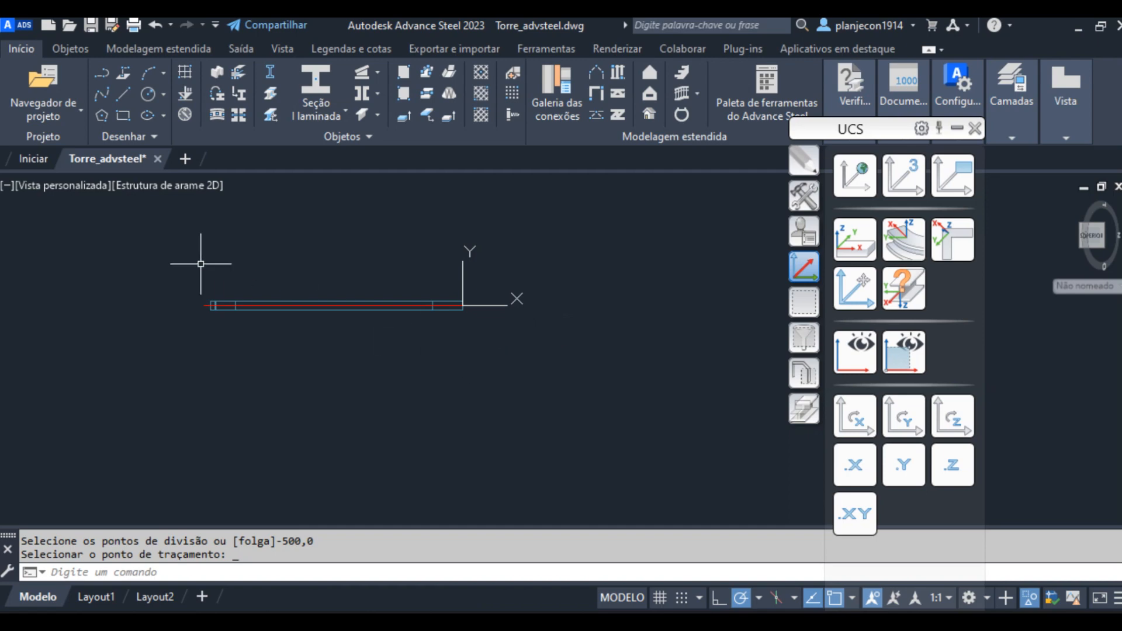
pyautogui.scroll(2, 282, 283)
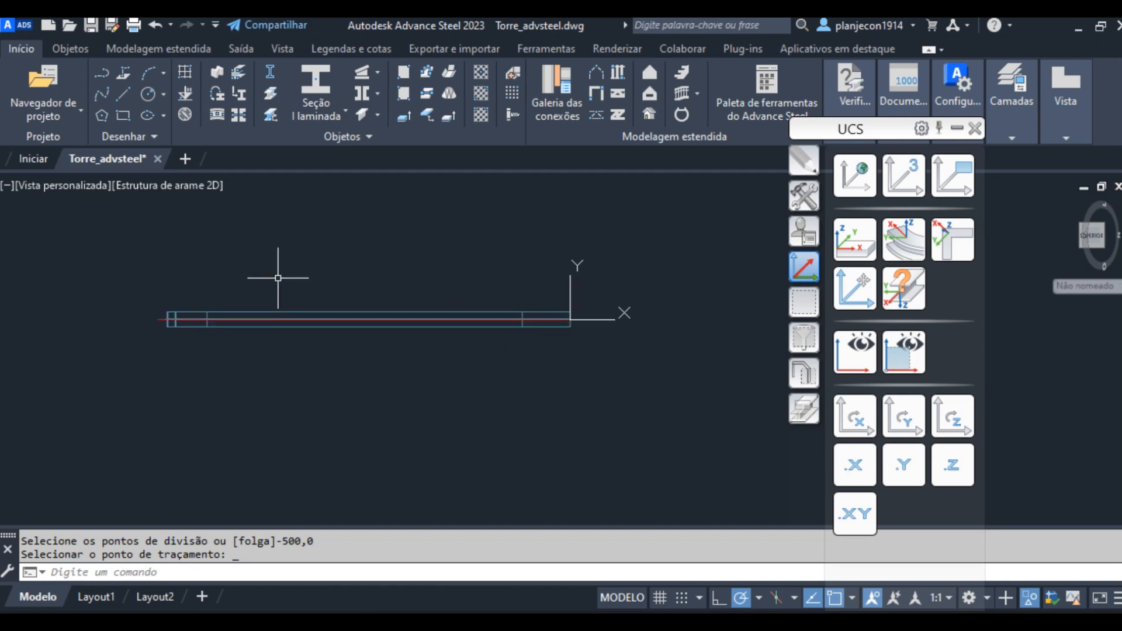
pyautogui.click(317, 312)
pyautogui.rightClick(317, 311)
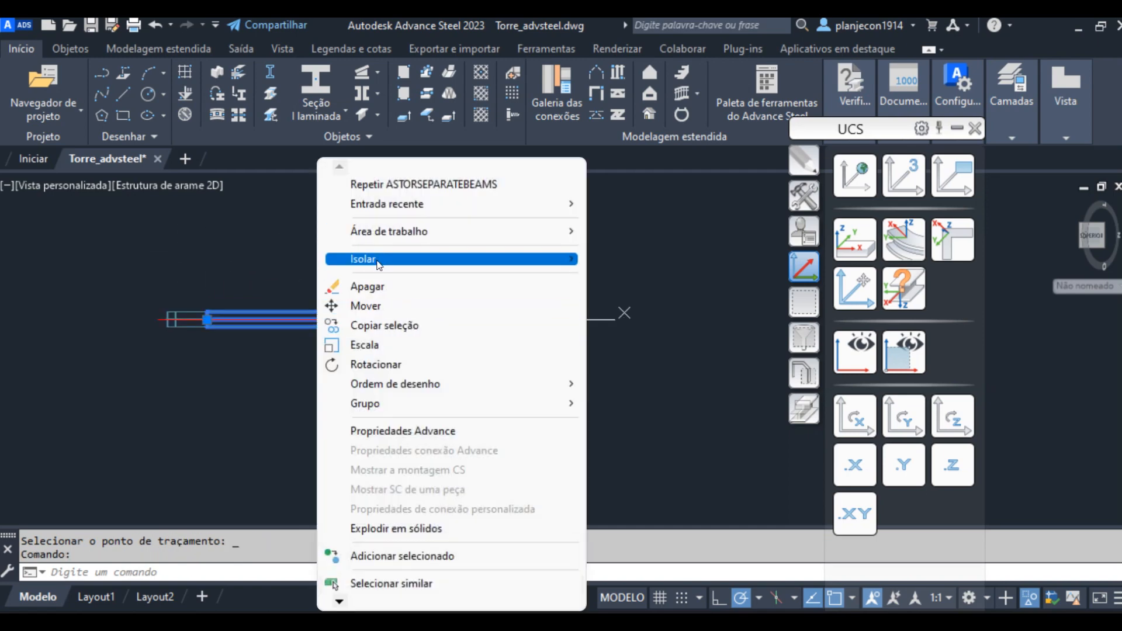
pyautogui.moveTo(378, 265)
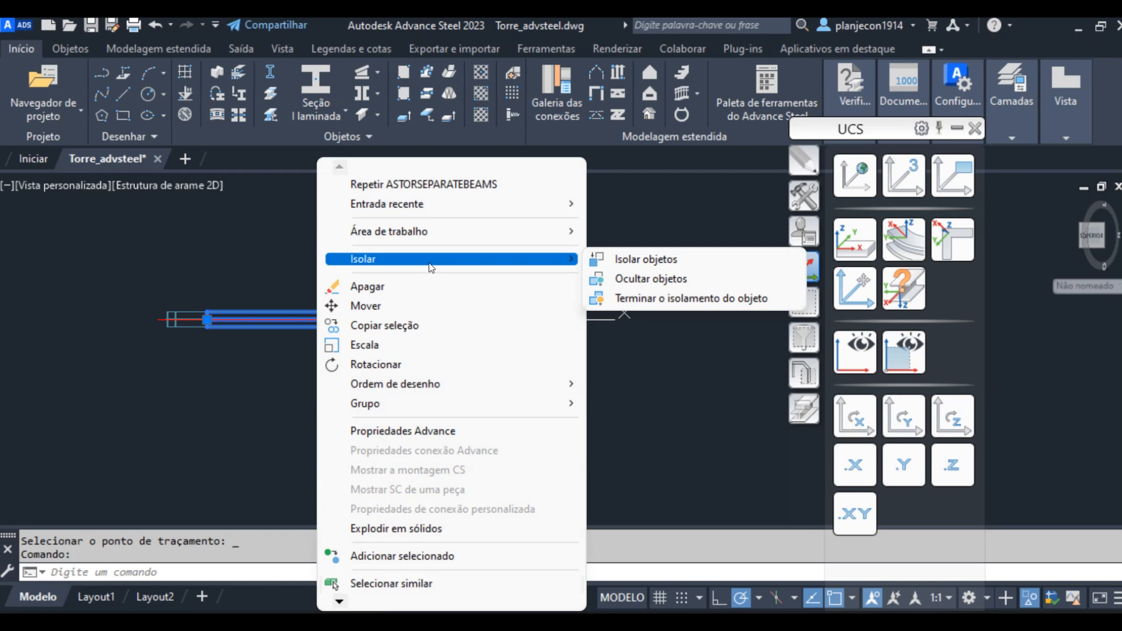
pyautogui.click(655, 298)
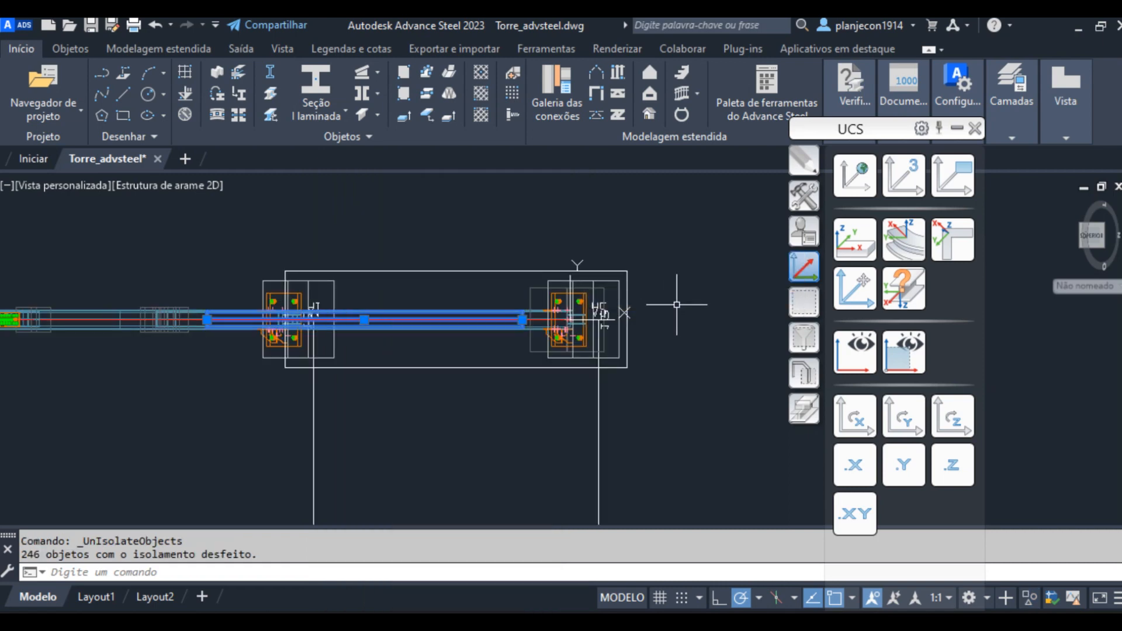
pyautogui.press('Escape')
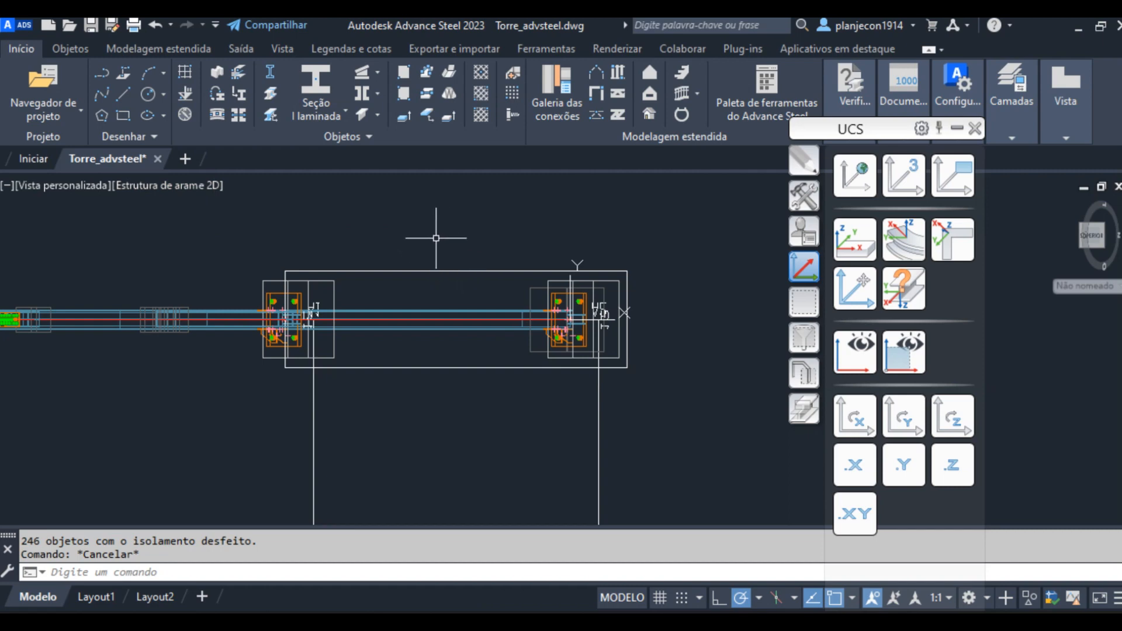
# Display the tower in the southwest isometric view with the Conceptual visual style.
pyautogui.scroll(-4, 438, 237)
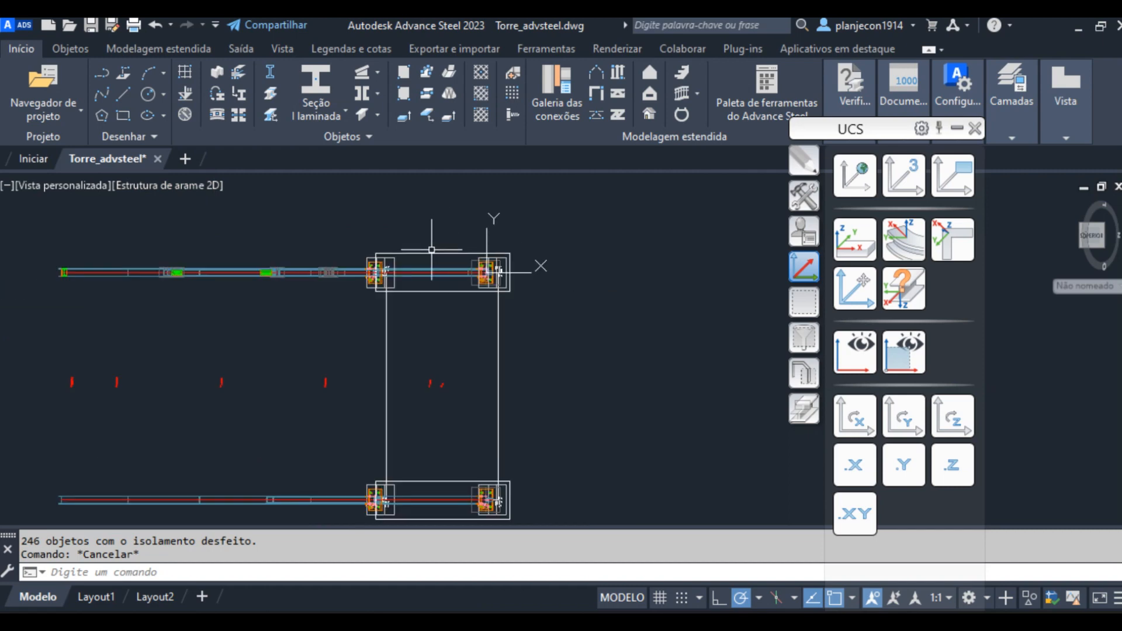
pyautogui.click(70, 187)
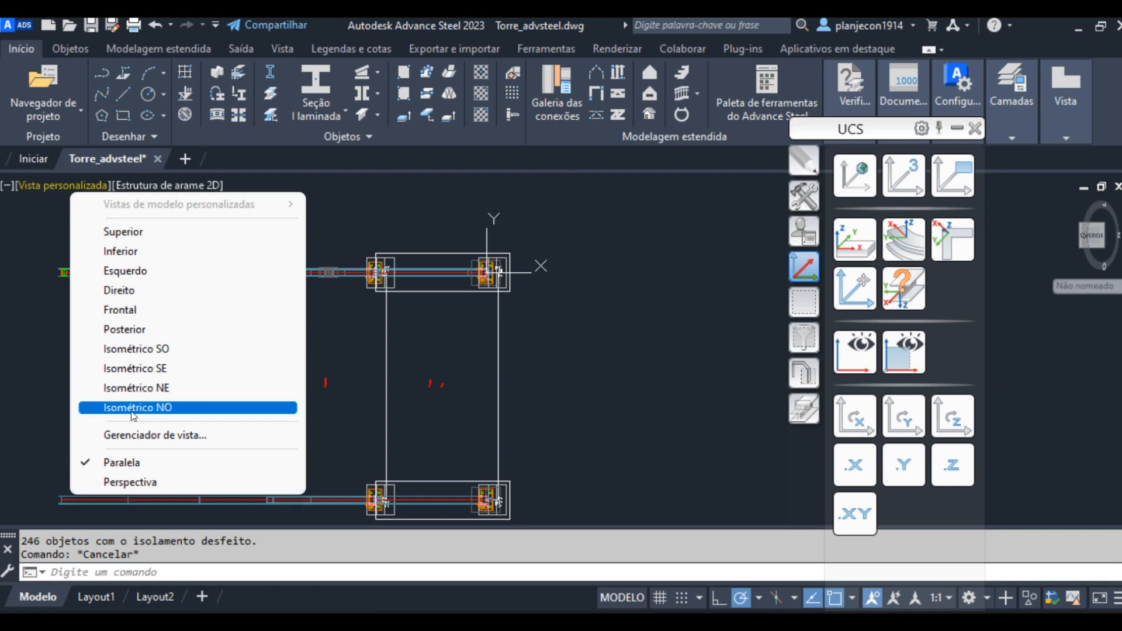
pyautogui.click(177, 350)
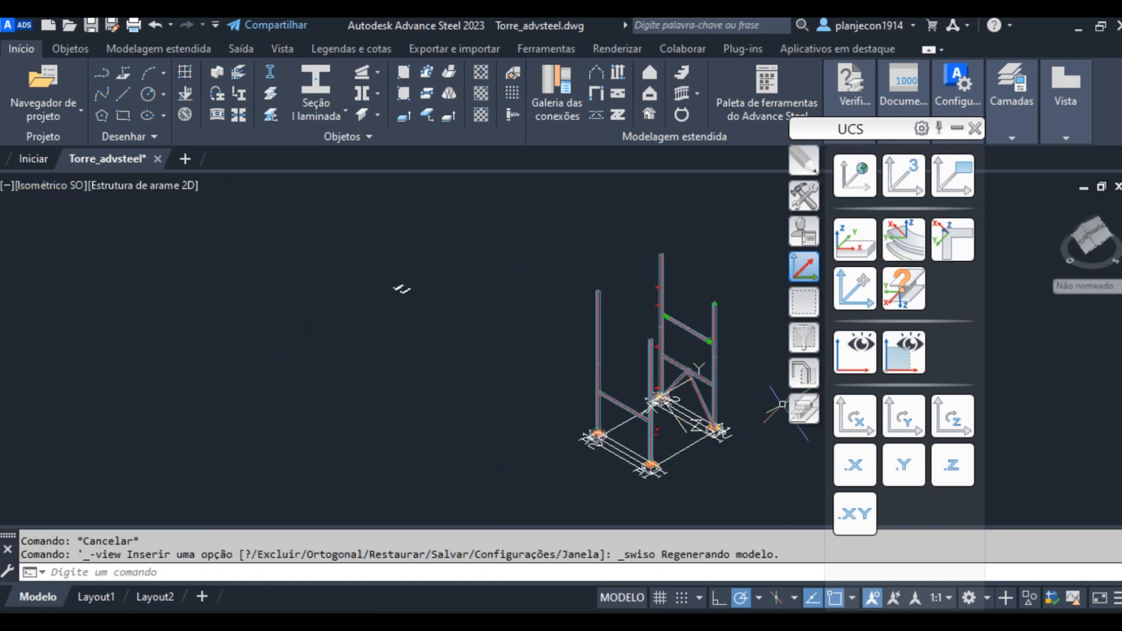
pyautogui.scroll(4, 778, 411)
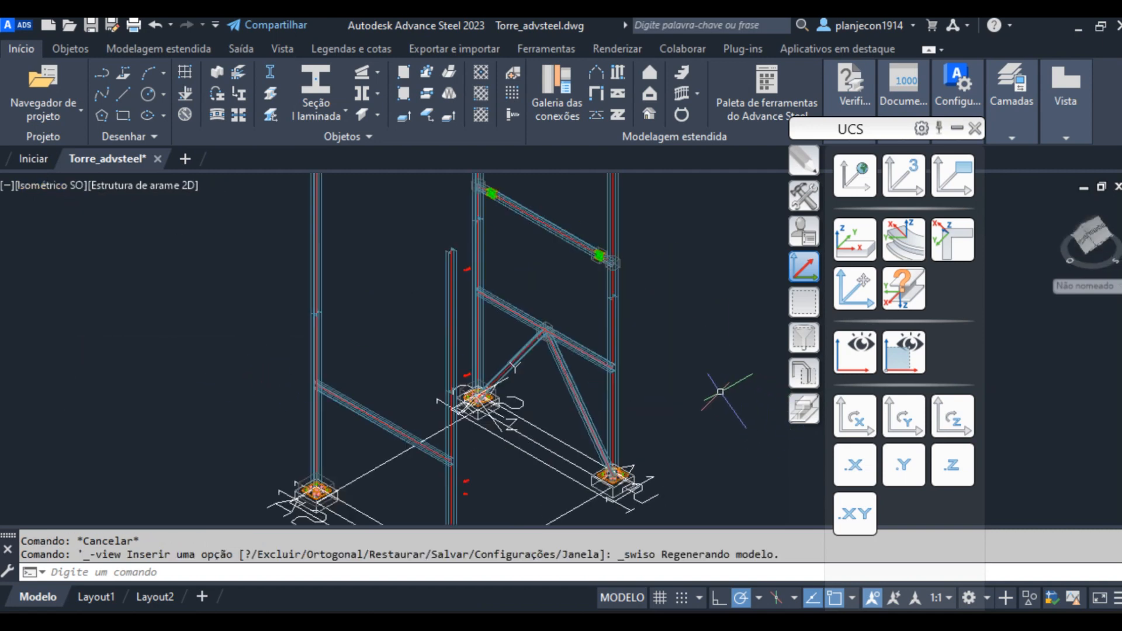
pyautogui.click(143, 184)
pyautogui.click(205, 252)
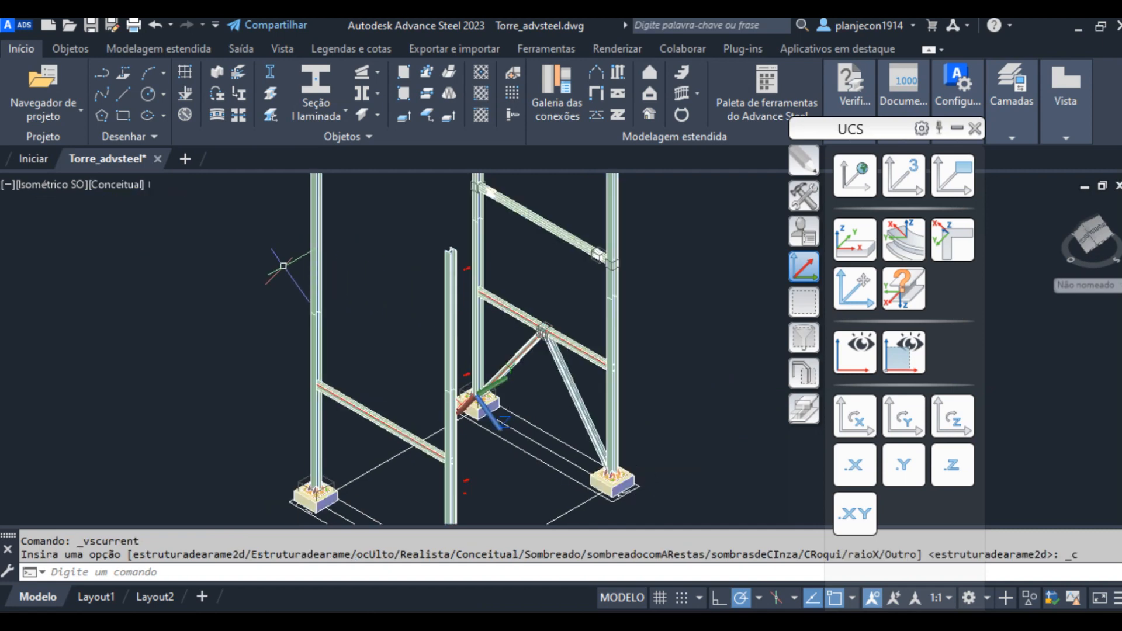
# Inspect the divided diagonal brace at its upper joint and base plate, selecting the middle segment to check its extent.
pyautogui.scroll(-2, 518, 326)
pyautogui.scroll(8, 330, 259)
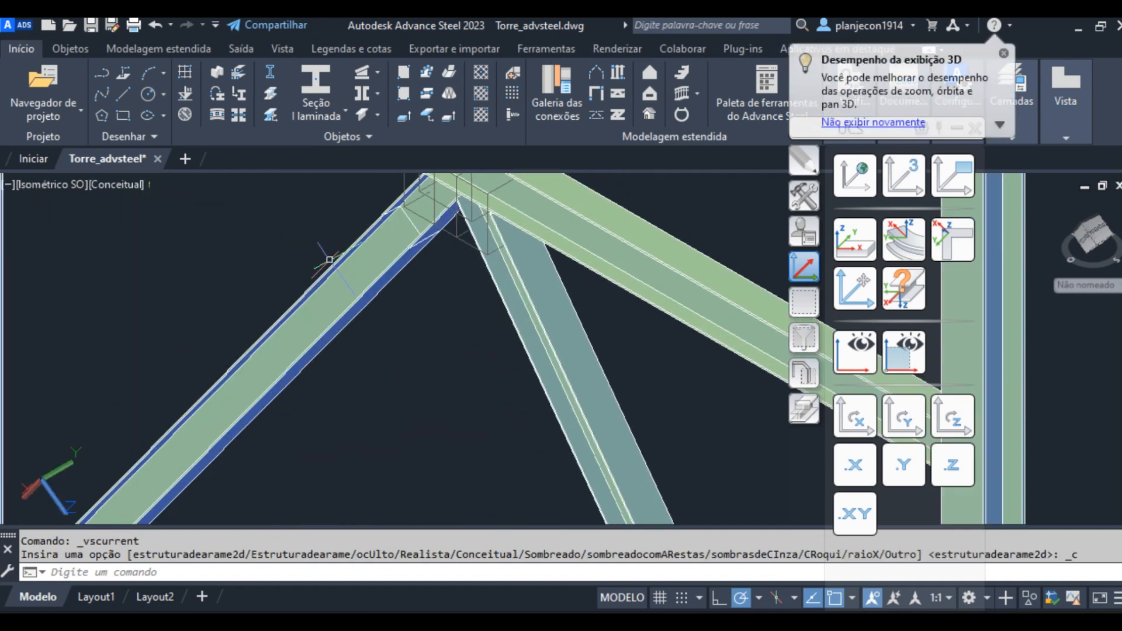
pyautogui.scroll(2, 330, 260)
pyautogui.moveTo(342, 264); pyautogui.dragTo(240, 358, button='middle')
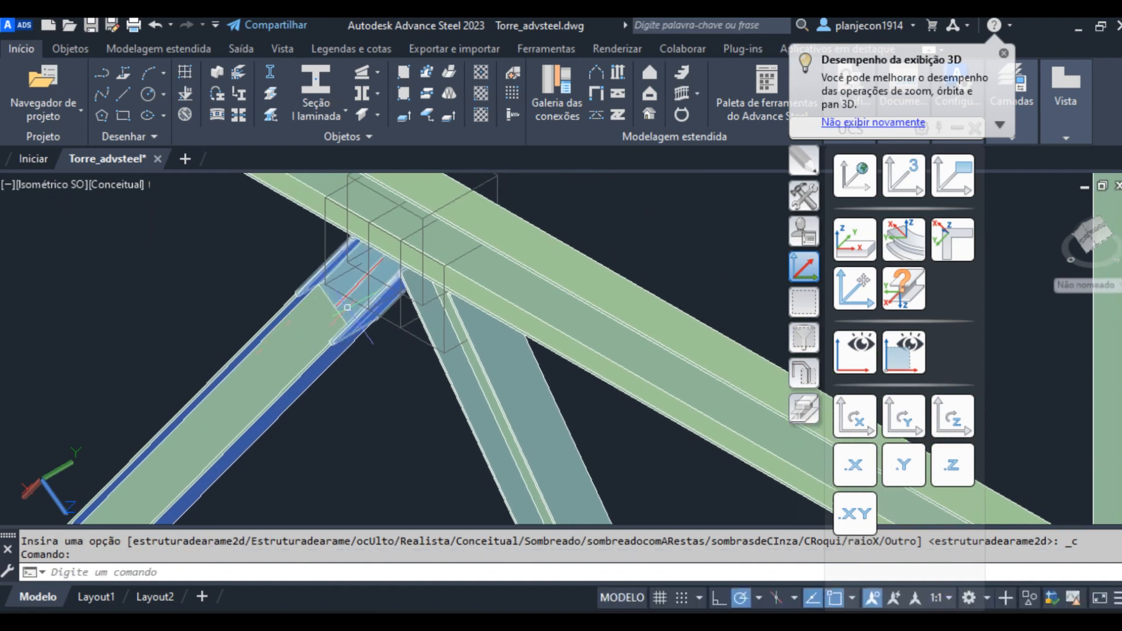
pyautogui.click(303, 330)
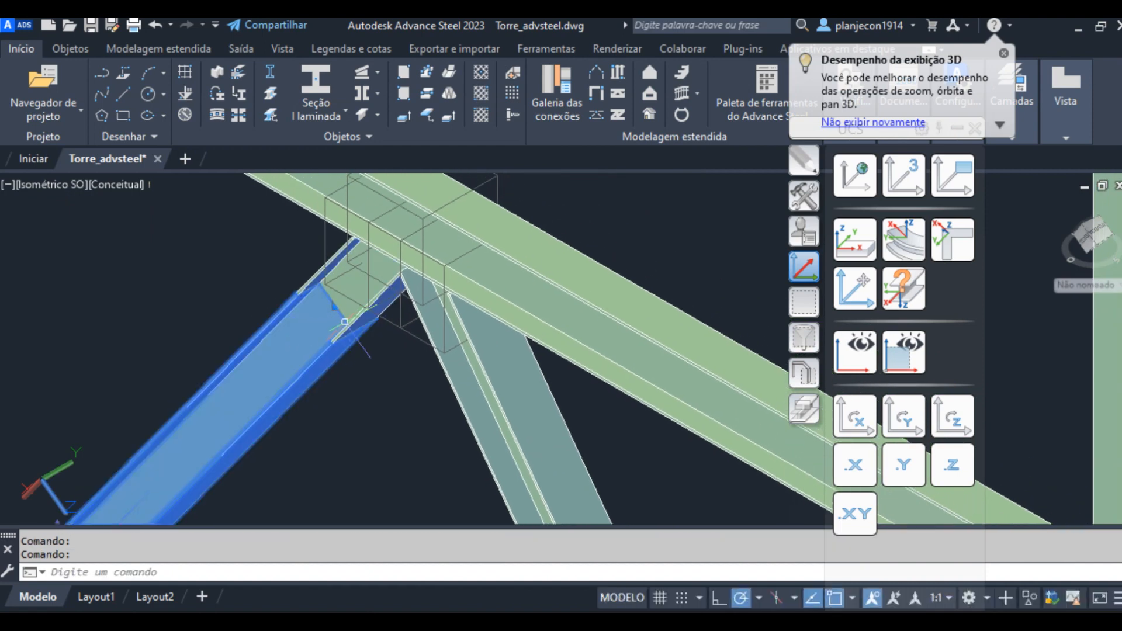
pyautogui.scroll(-3, 336, 234)
pyautogui.scroll(2, 75, 513)
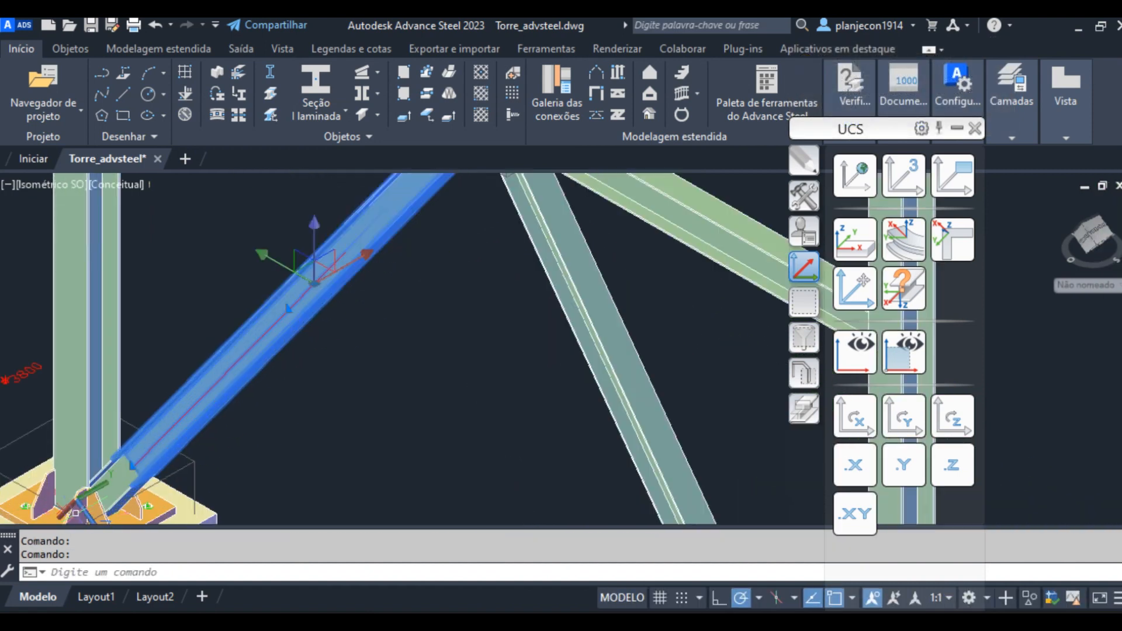
pyautogui.scroll(1, 111, 494)
pyautogui.scroll(-3, 100, 477)
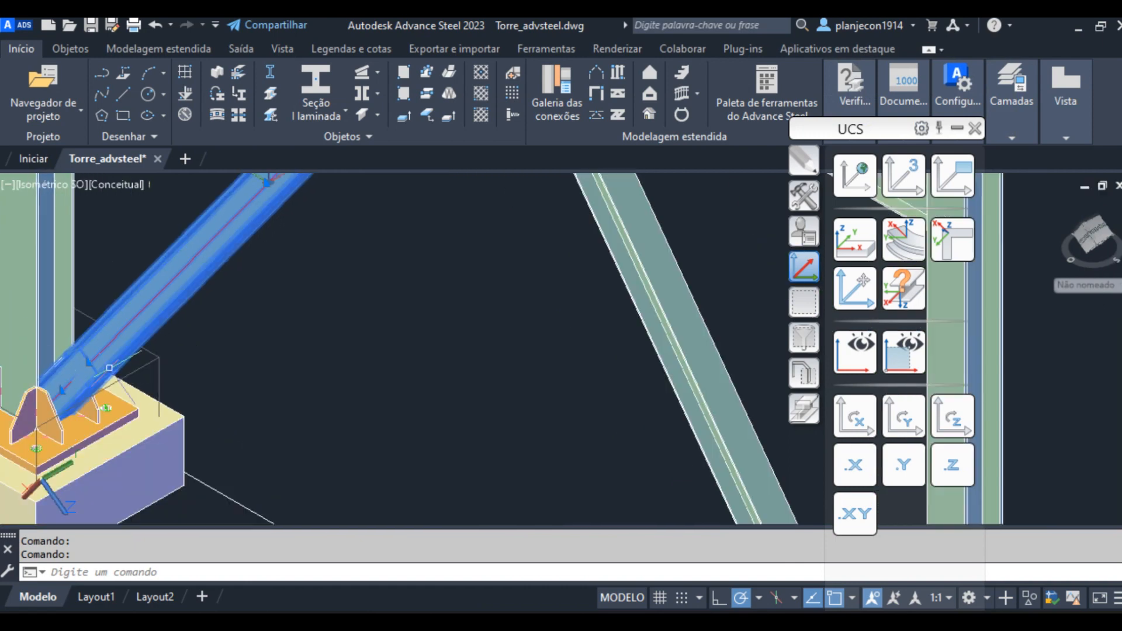
pyautogui.press('Escape')
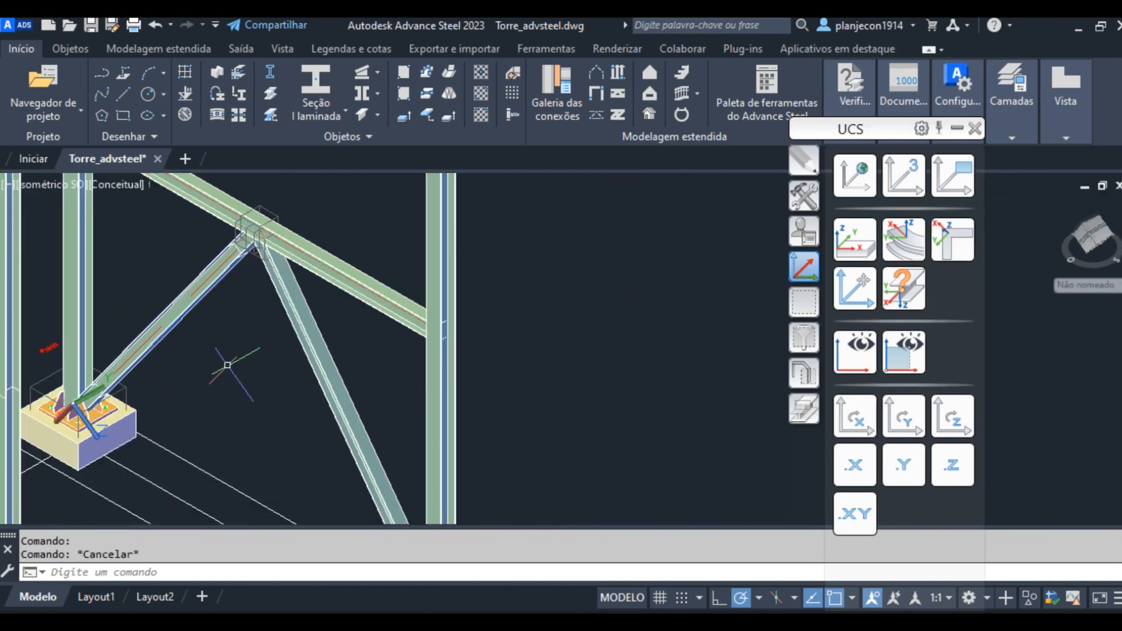
pyautogui.moveTo(330, 310); pyautogui.dragTo(439, 372, button='middle')
pyautogui.moveTo(353, 292); pyautogui.dragTo(401, 295, button='middle')
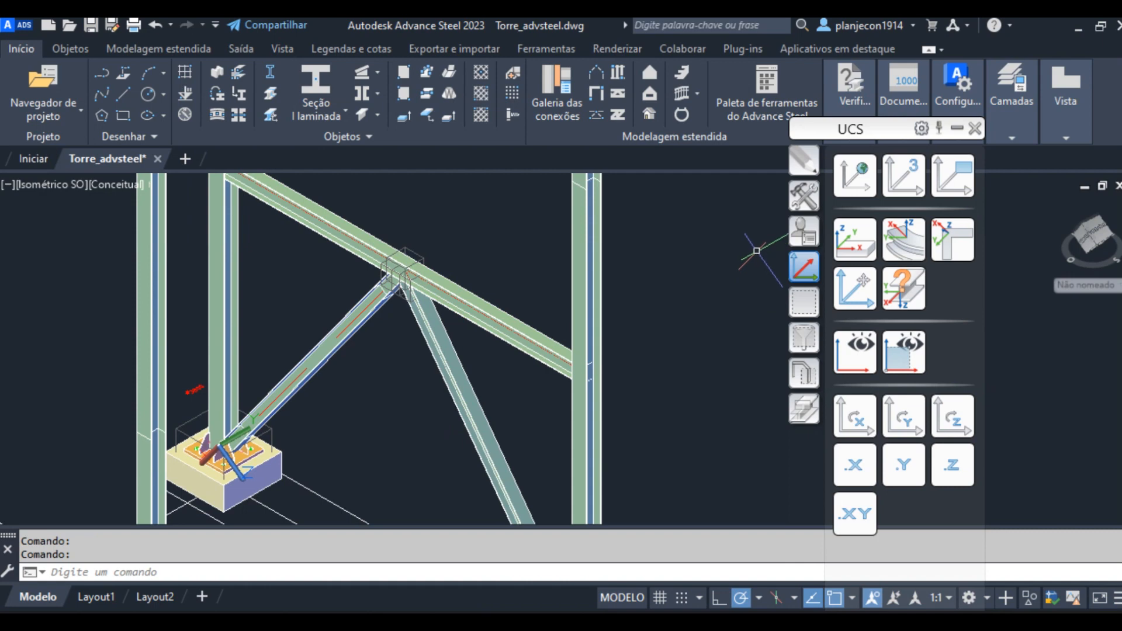
pyautogui.scroll(-4, 374, 331)
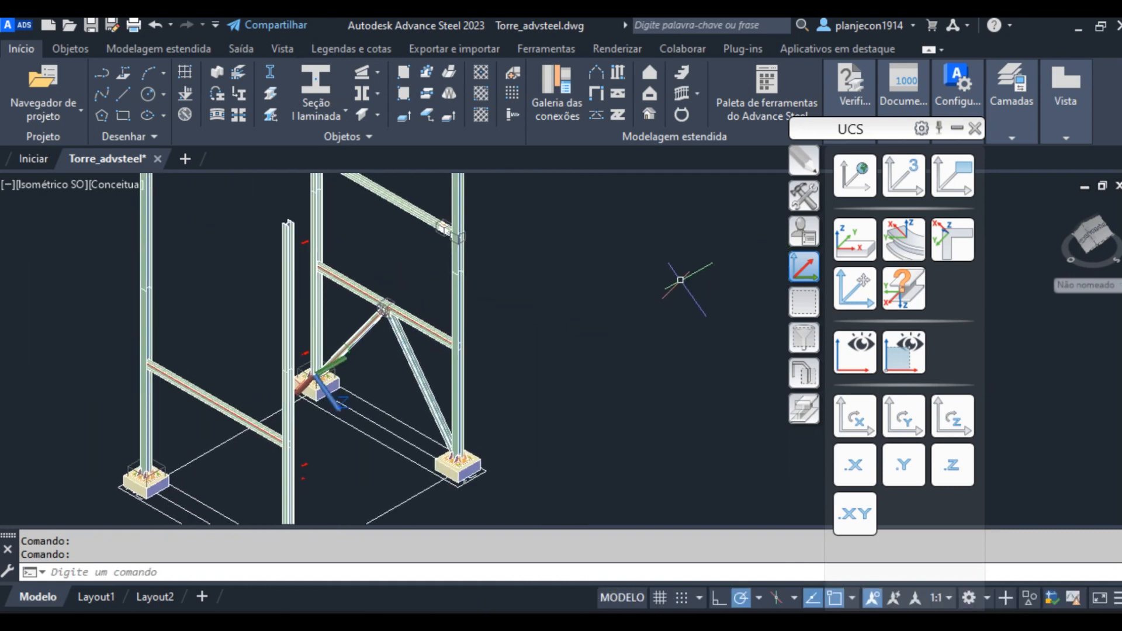
# Start creating a connection by template, using the bolted splice near the end of the upper horizontal beam as the source connection.
pyautogui.click(810, 198)
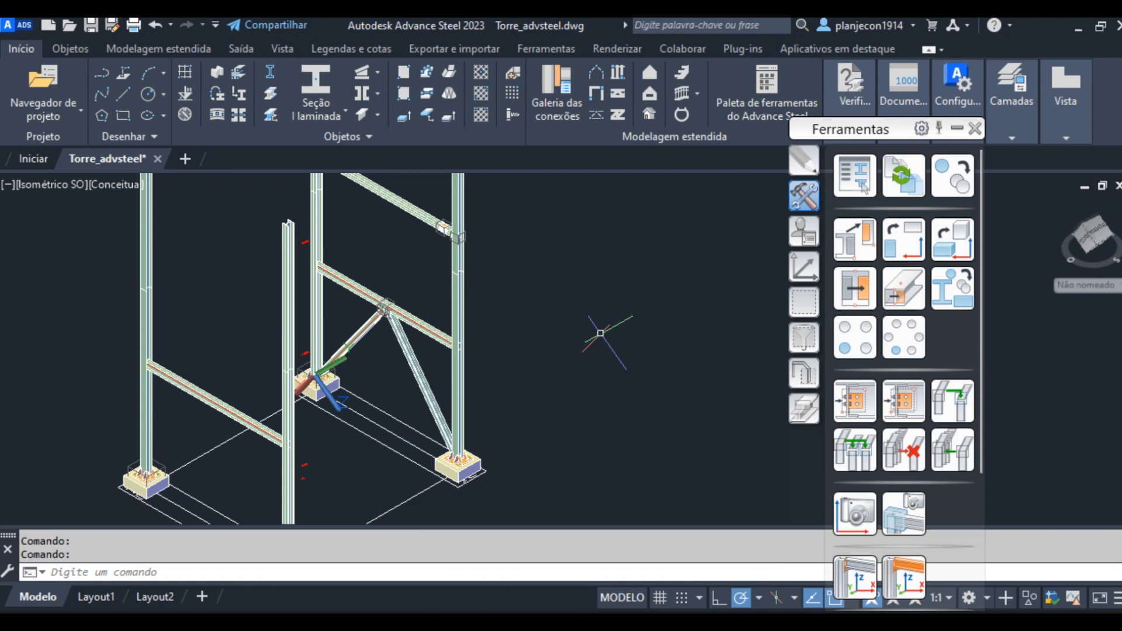
pyautogui.scroll(2, 382, 220)
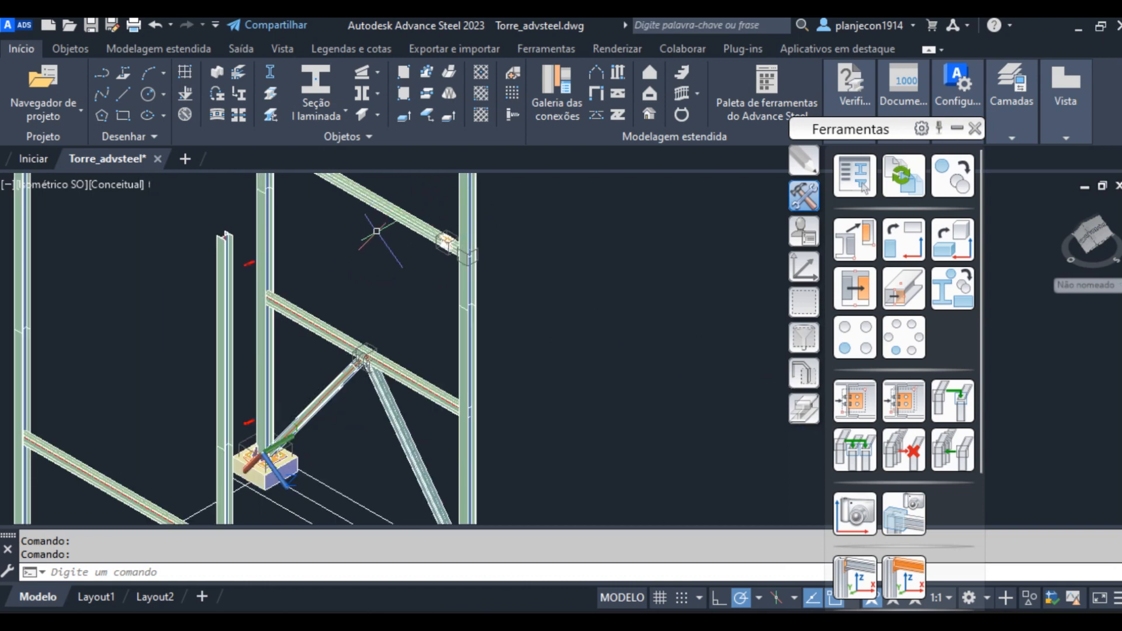
pyautogui.scroll(4, 327, 370)
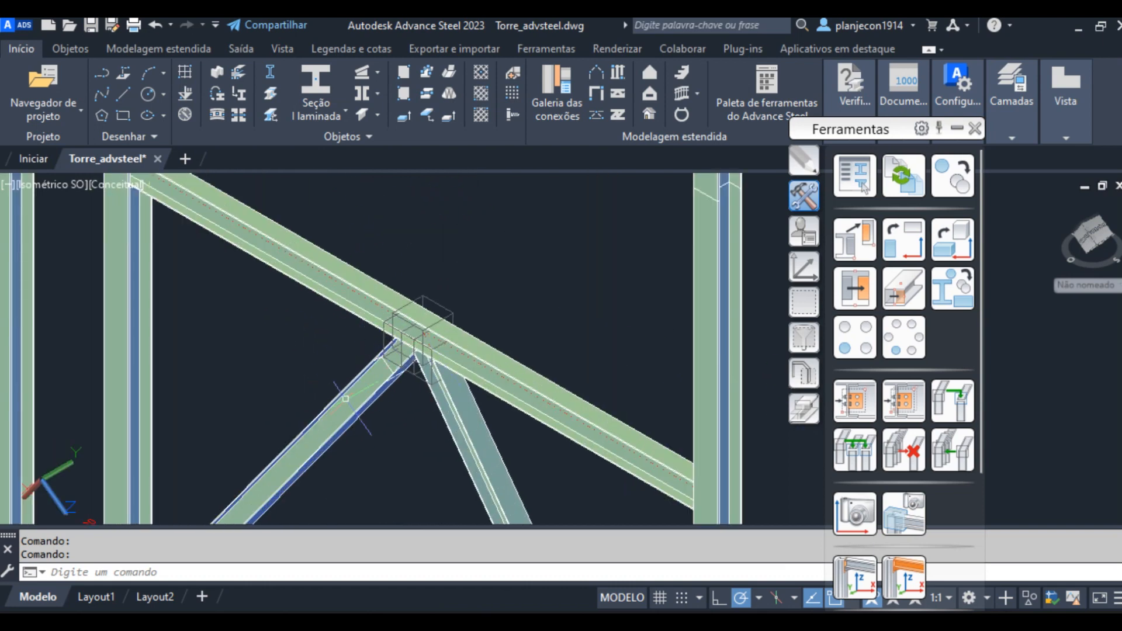
pyautogui.scroll(-5, 346, 399)
pyautogui.scroll(7, 316, 390)
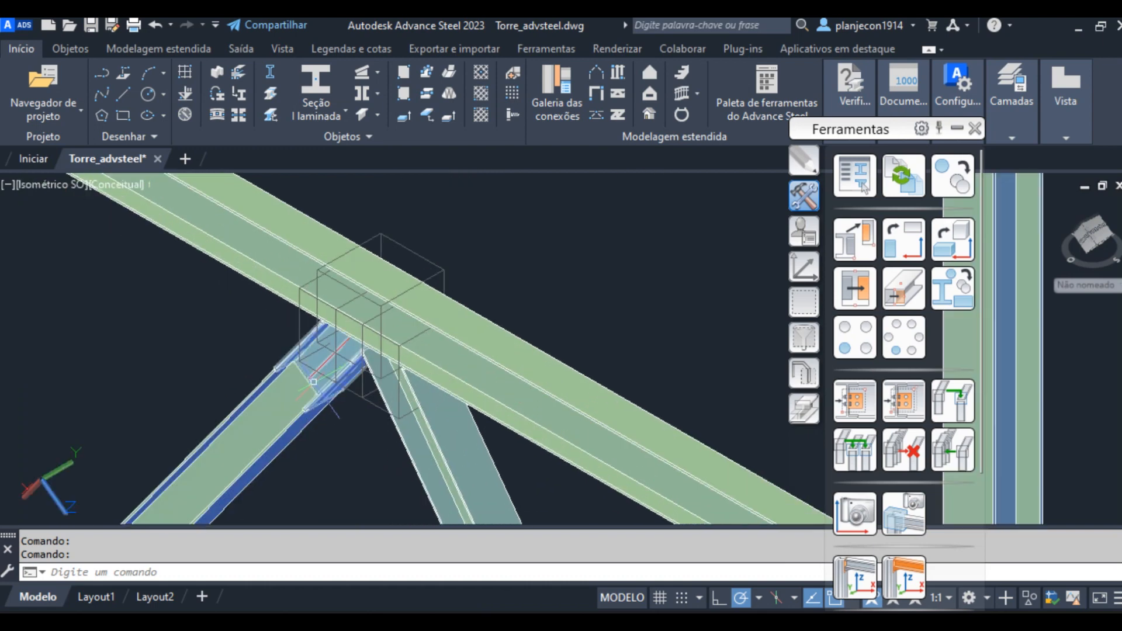
pyautogui.scroll(3, 316, 380)
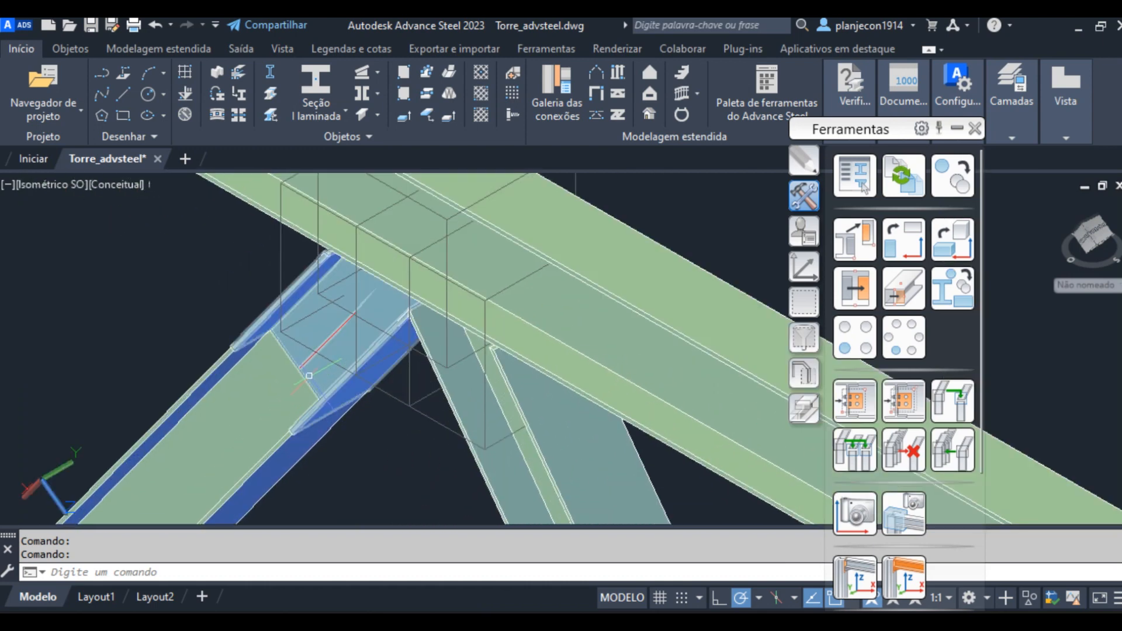
pyautogui.scroll(-6, 336, 339)
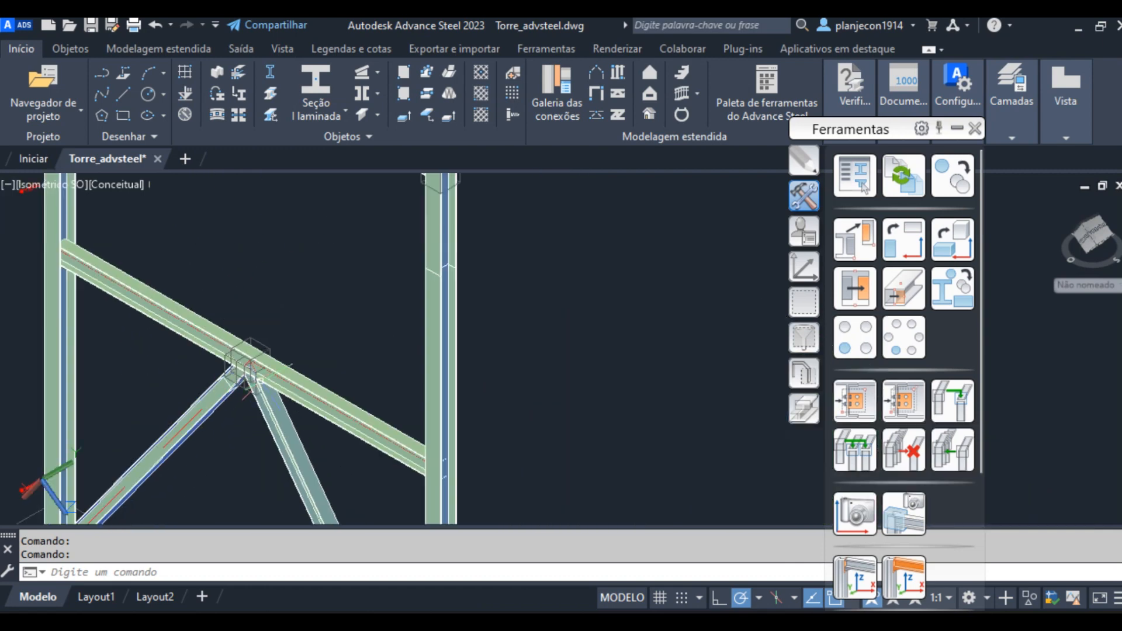
pyautogui.click(853, 405)
pyautogui.scroll(8, 357, 245)
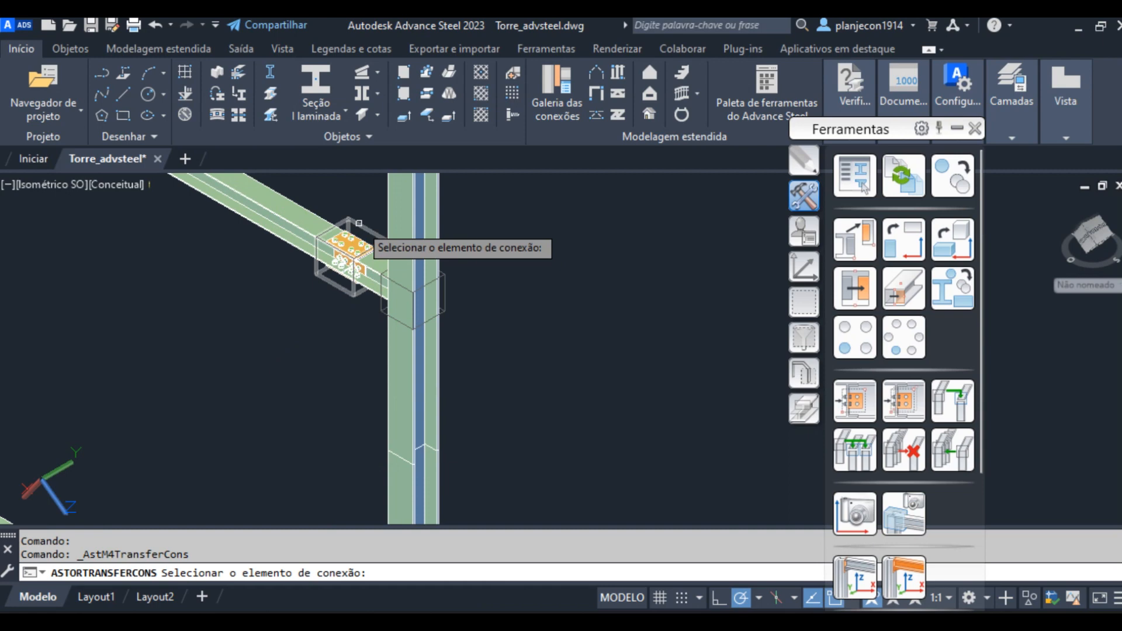
pyautogui.click(359, 223)
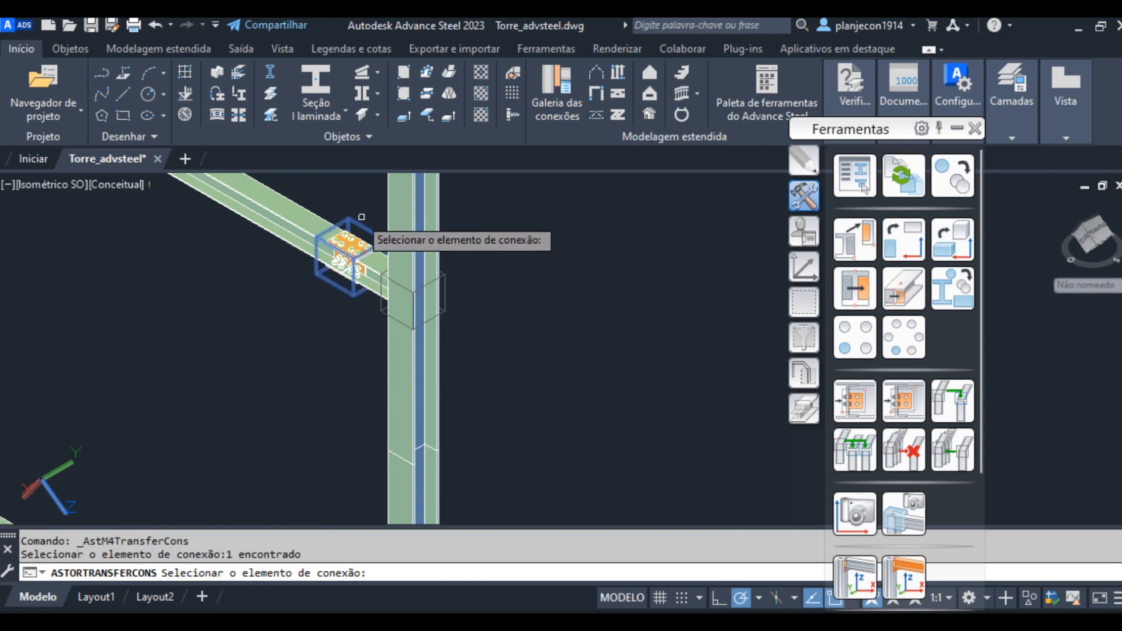
pyautogui.scroll(3, 345, 257)
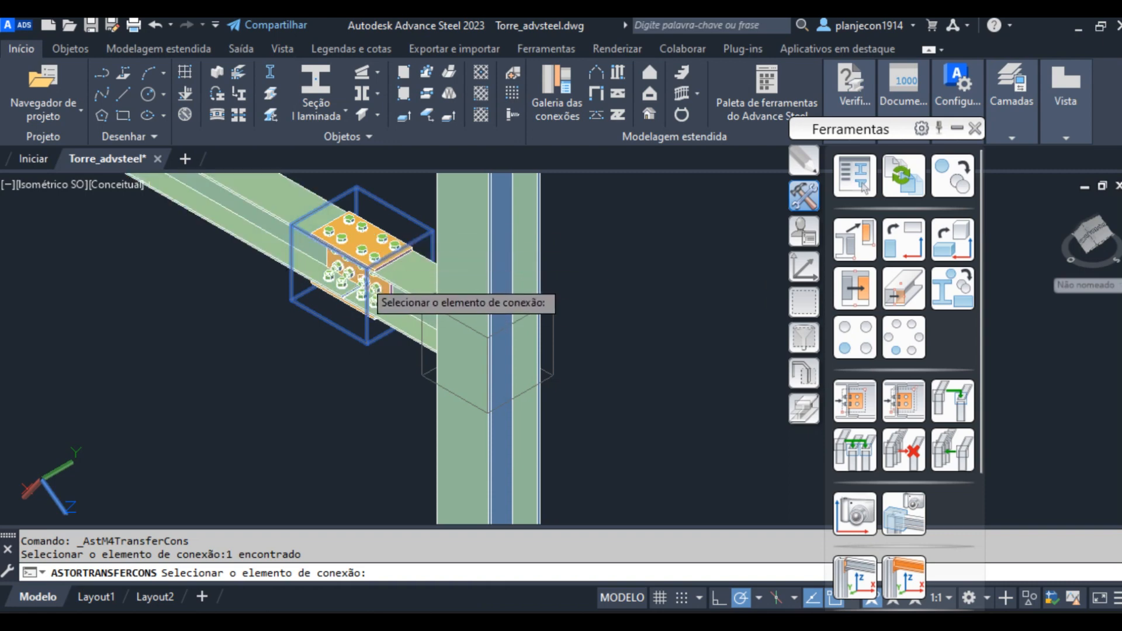
pyautogui.scroll(-6, 380, 274)
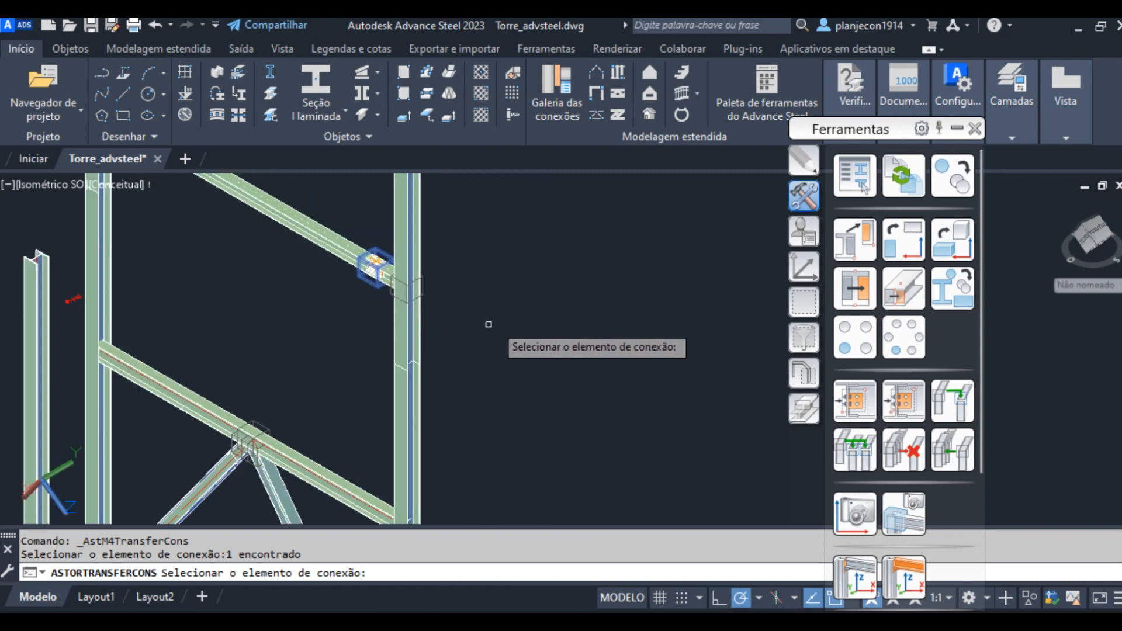
pyautogui.press('Return')
# Apply the template splice at the diagonal brace's upper split, with the short top segment as main profile and the middle segment as secondary.
pyautogui.scroll(-5, 468, 278)
pyautogui.scroll(3, 304, 421)
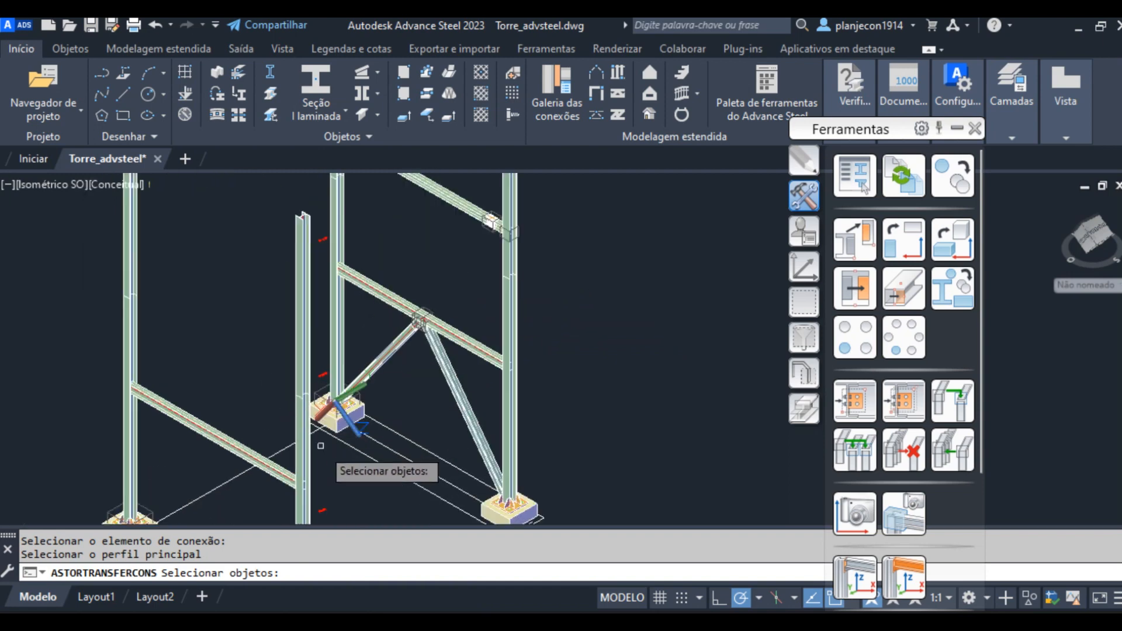
pyautogui.scroll(8, 410, 327)
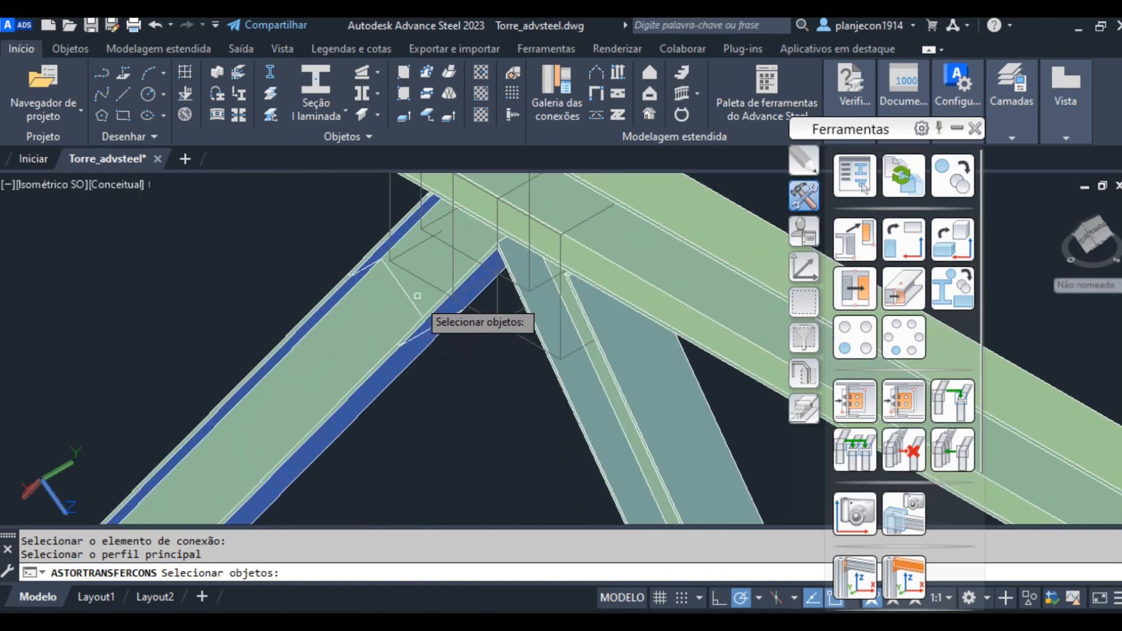
pyautogui.click(431, 304)
pyautogui.press('Return')
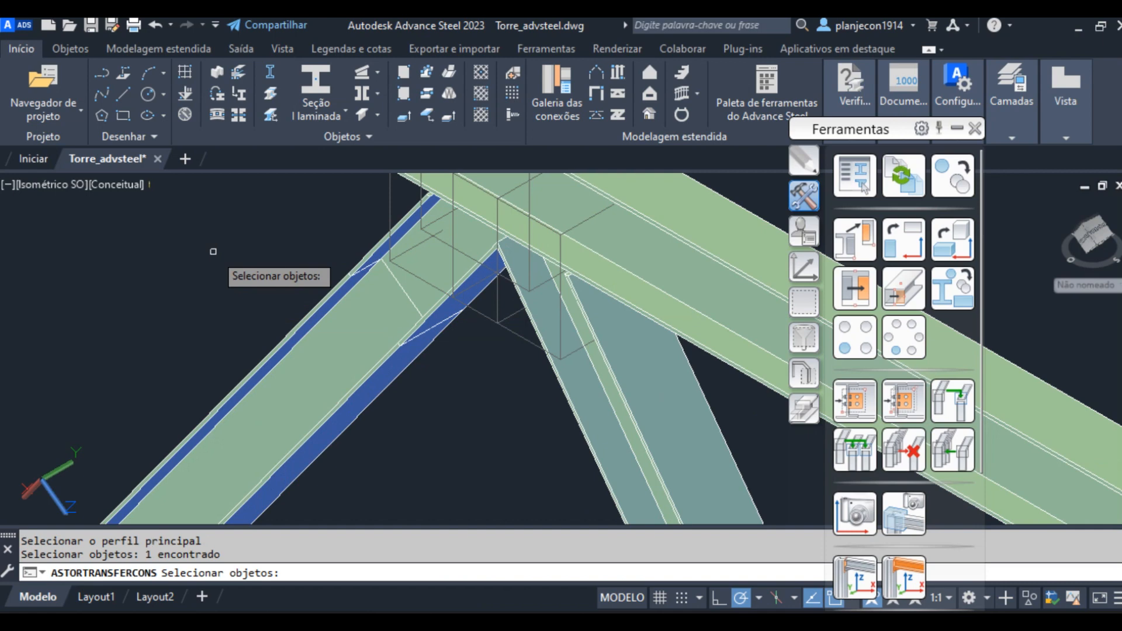
pyautogui.click(358, 340)
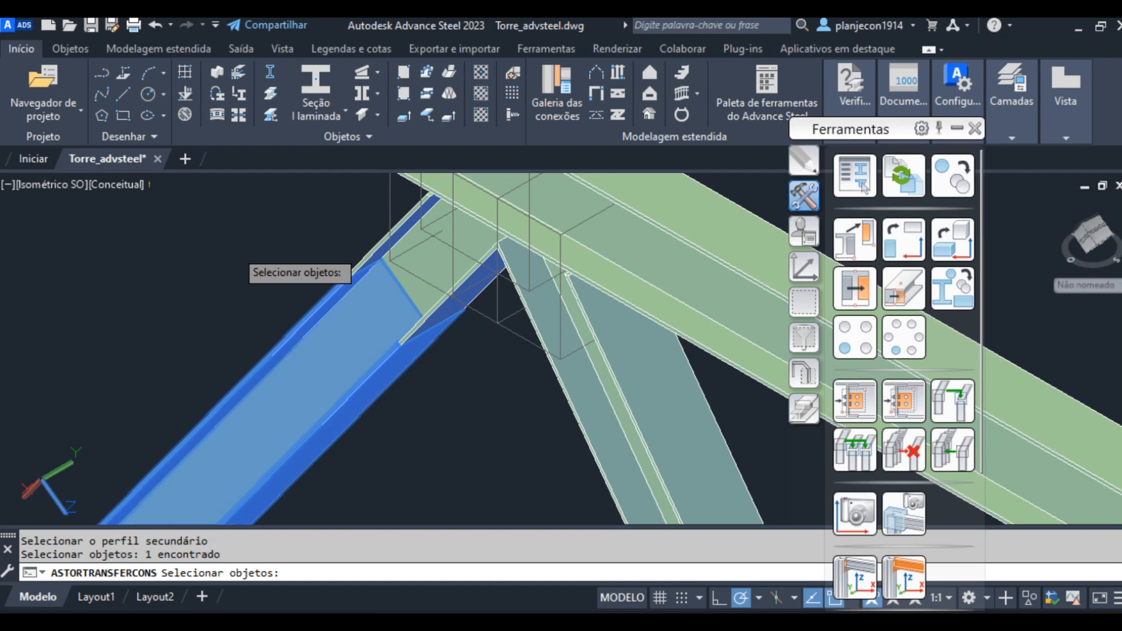
pyautogui.press('Return')
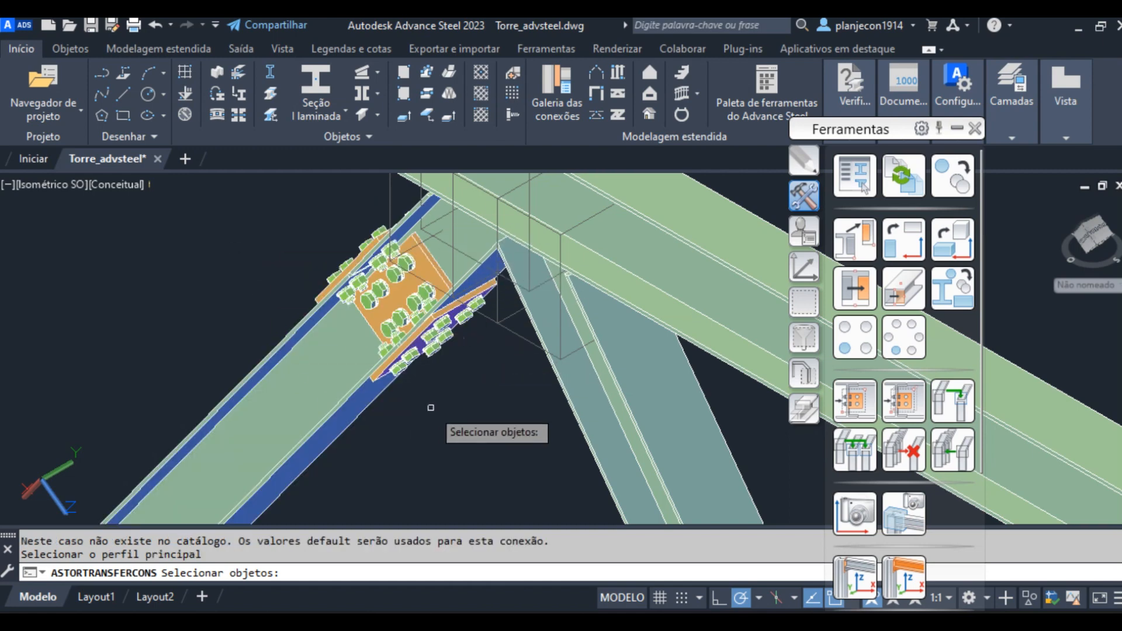
# Apply the same splice at the brace's lower split, with the middle segment as main profile and the short base segment as secondary, and finish.
pyautogui.scroll(-5, 450, 240)
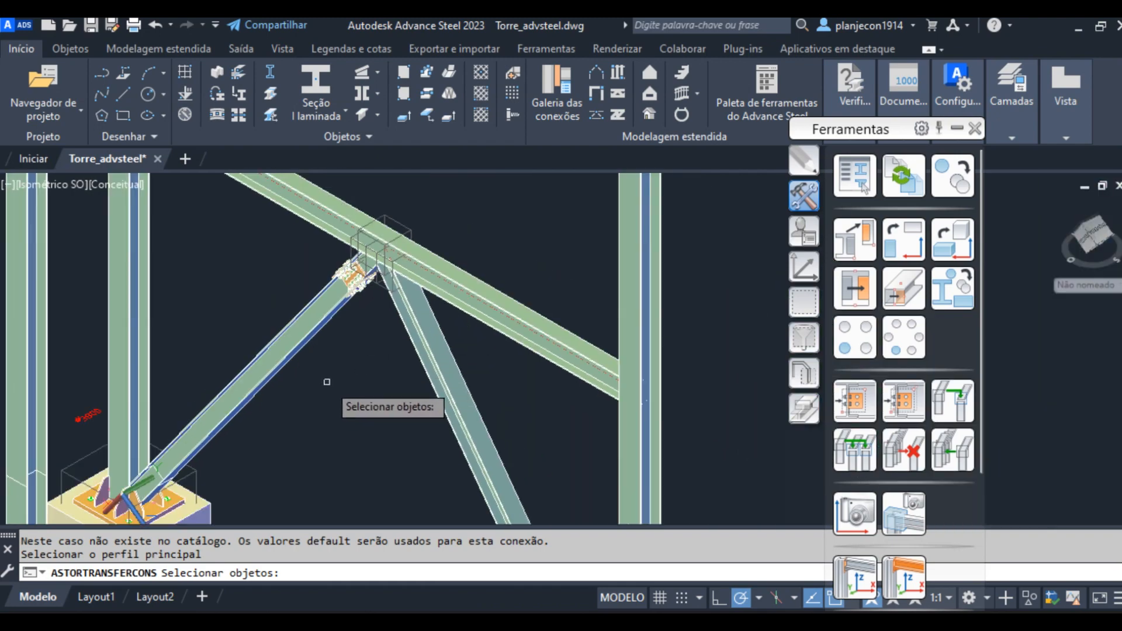
pyautogui.moveTo(327, 382); pyautogui.dragTo(394, 334, button='middle')
pyautogui.scroll(2, 394, 345)
pyautogui.scroll(3, 301, 372)
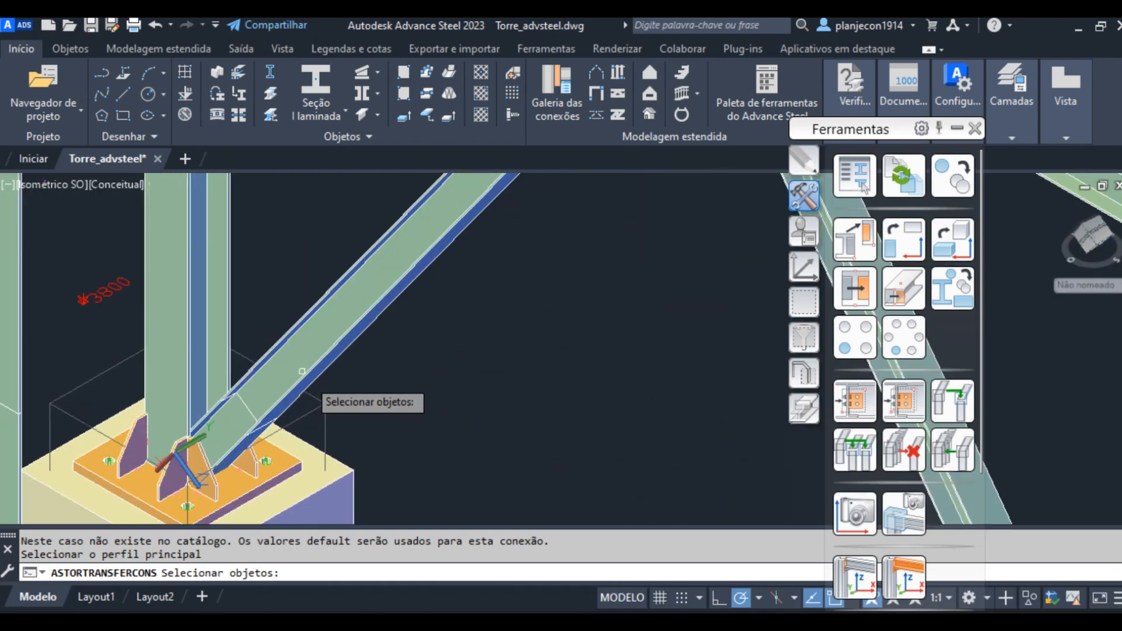
pyautogui.scroll(-2, 344, 412)
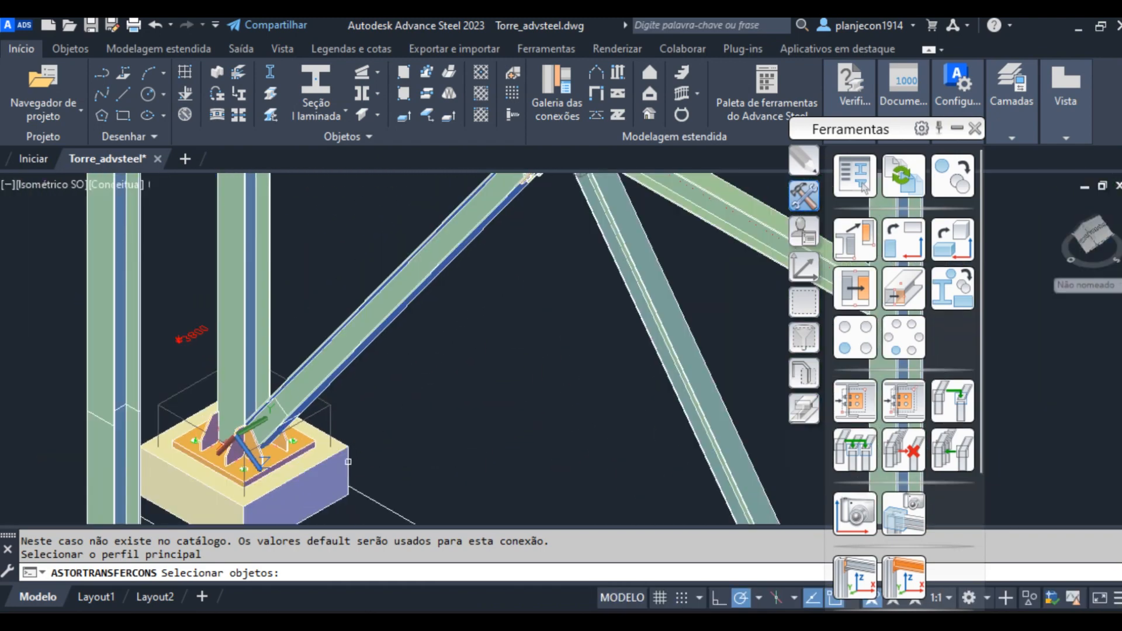
pyautogui.scroll(5, 327, 403)
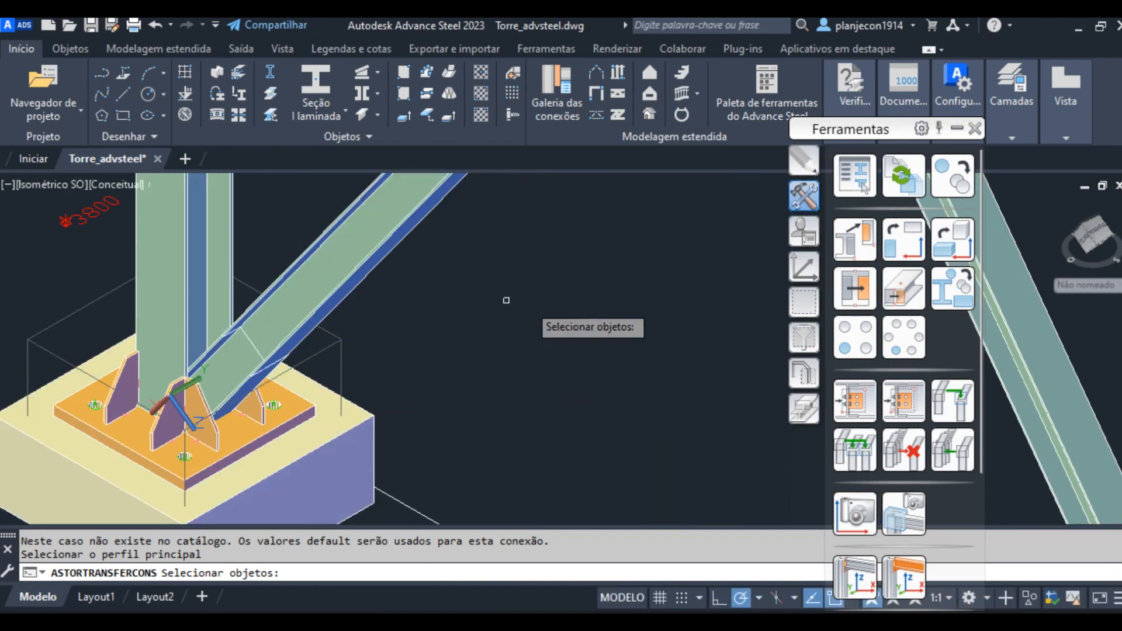
pyautogui.click(265, 318)
pyautogui.press('Return')
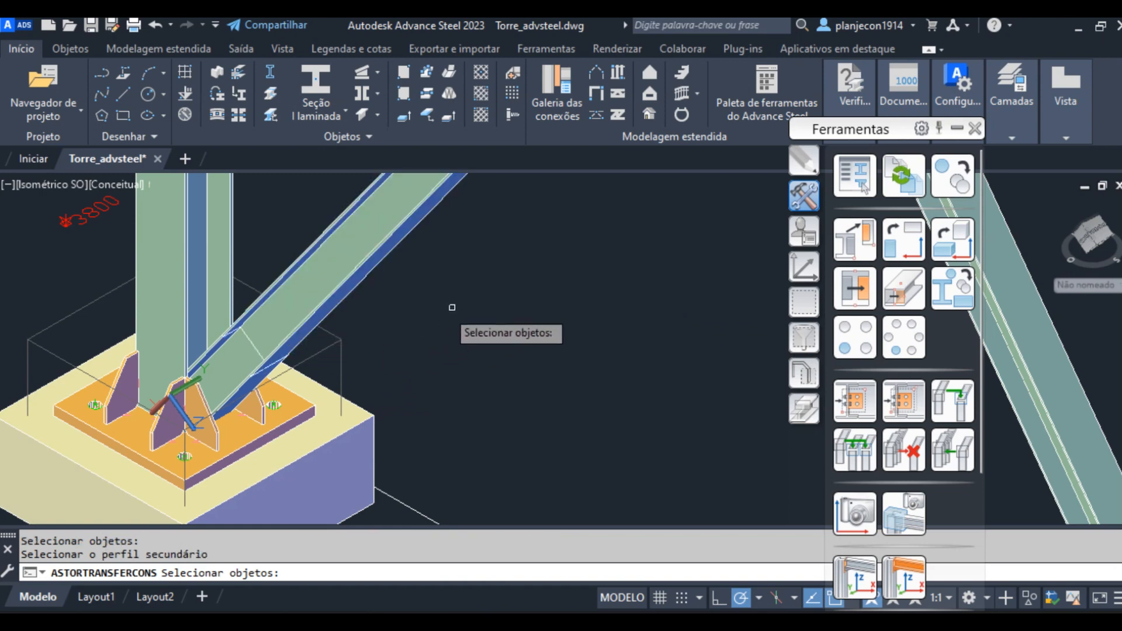
pyautogui.click(217, 354)
pyautogui.press('Return')
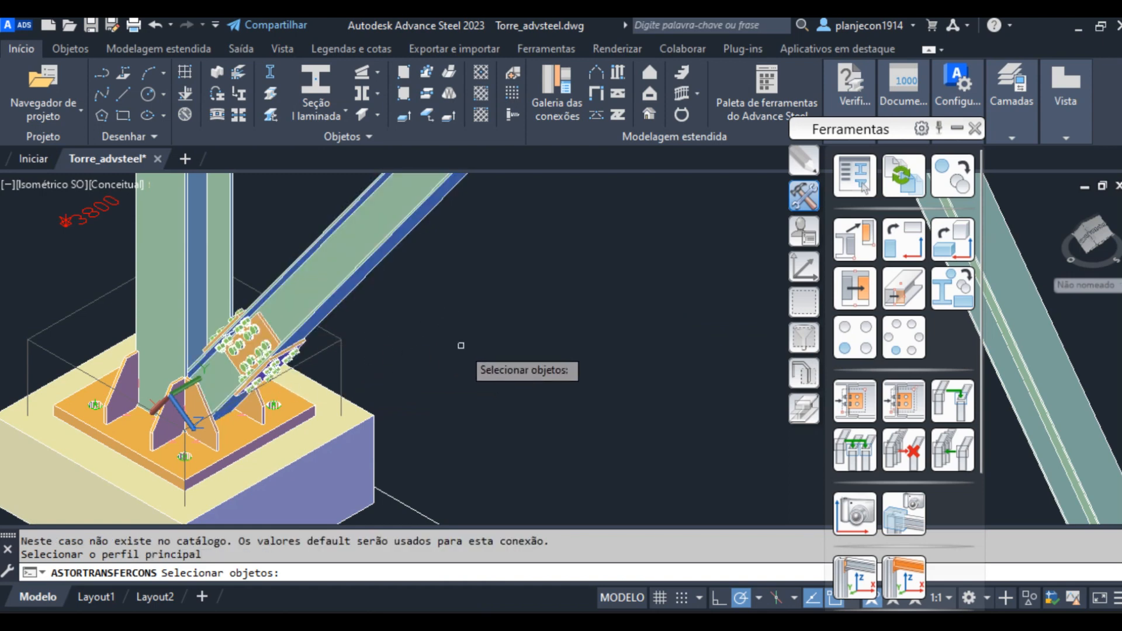
pyautogui.press('Return')
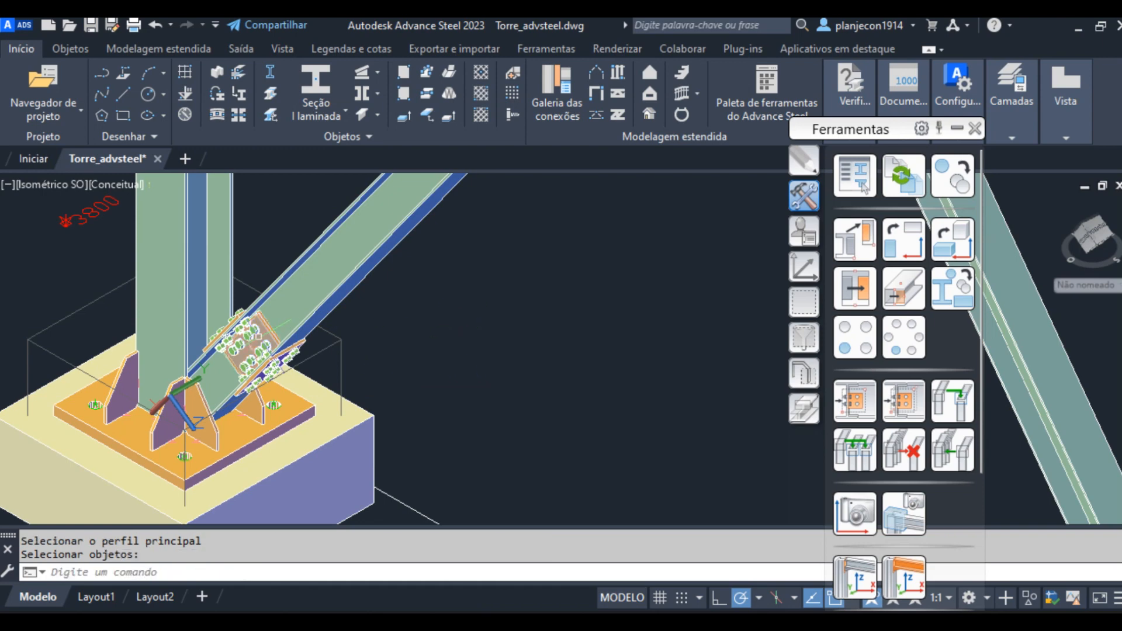
# Examine the splices at both ends of the diagonal brace, the source splice on the upper beam and the surrounding tower members.
pyautogui.scroll(2, 274, 330)
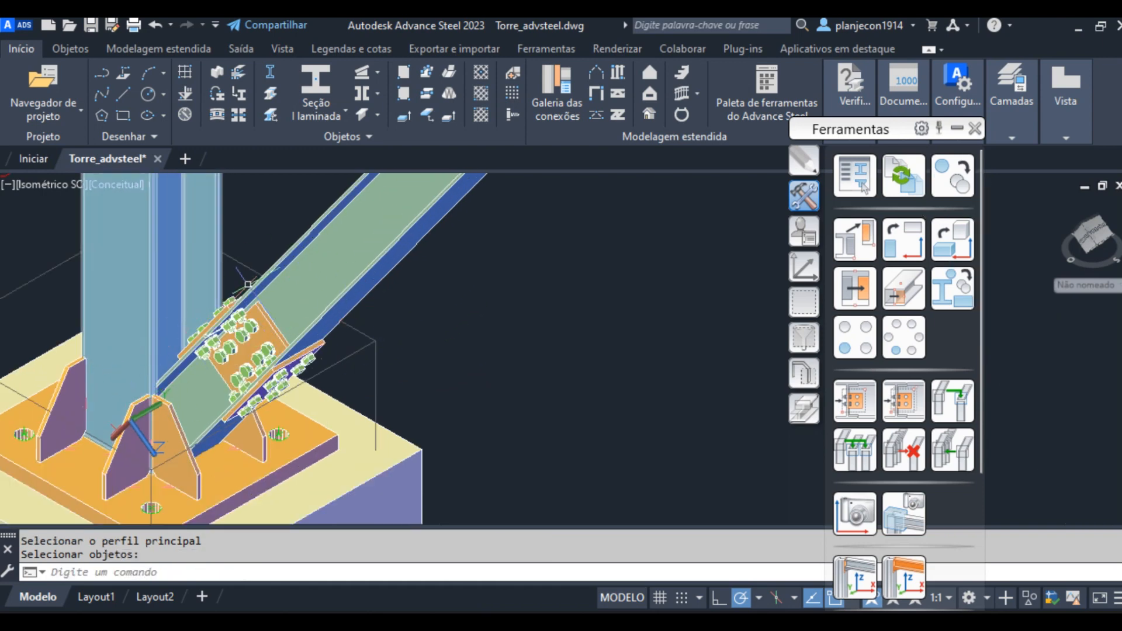
pyautogui.scroll(-4, 238, 294)
pyautogui.moveTo(245, 298); pyautogui.dragTo(238, 369, button='middle')
pyautogui.scroll(-2, 238, 368)
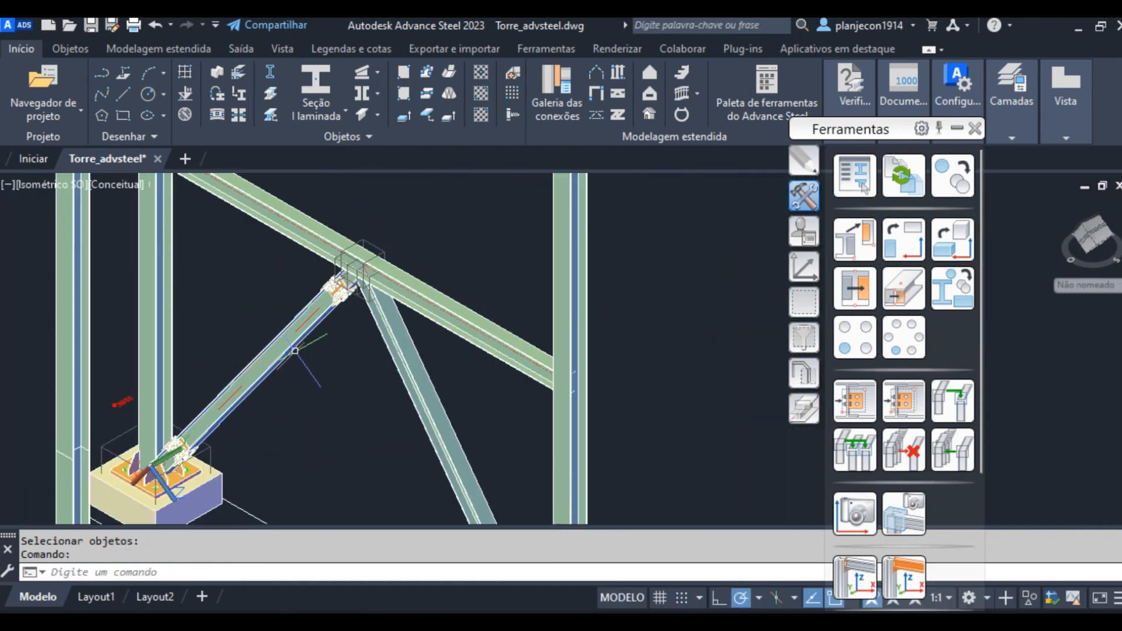
pyautogui.scroll(2, 351, 297)
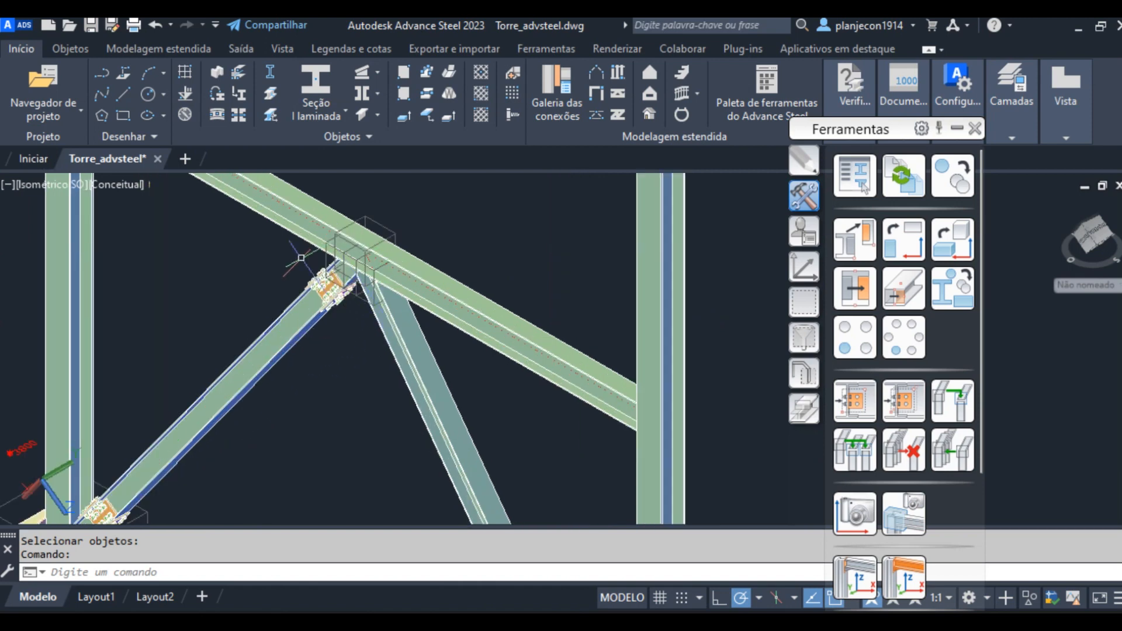
pyautogui.scroll(-2, 247, 295)
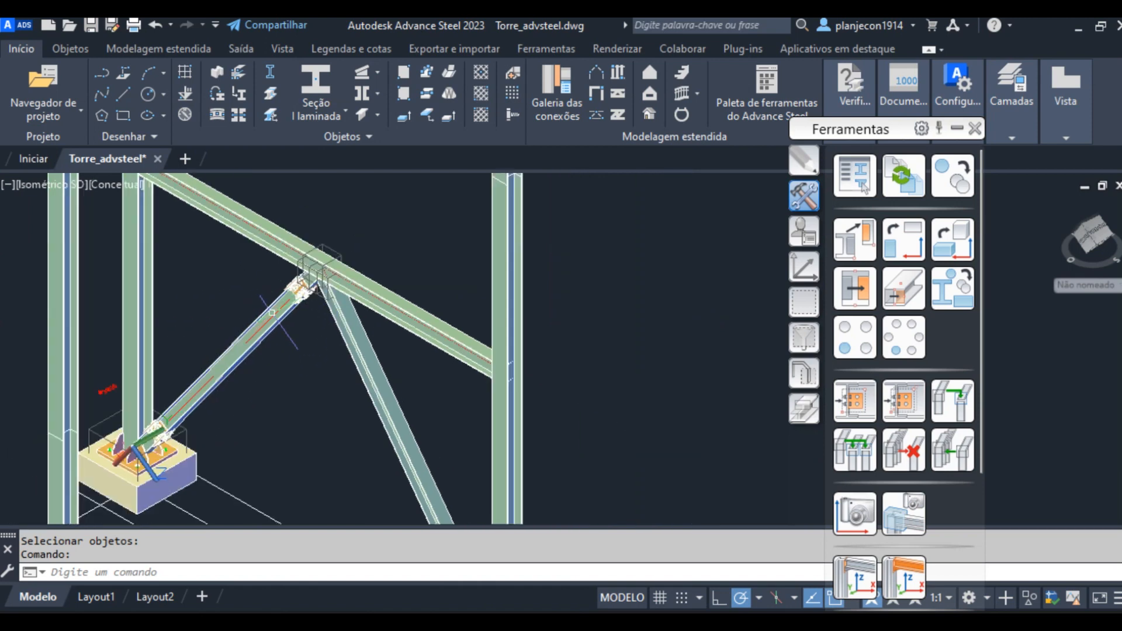
pyautogui.scroll(-3, 525, 344)
pyautogui.scroll(5, 426, 317)
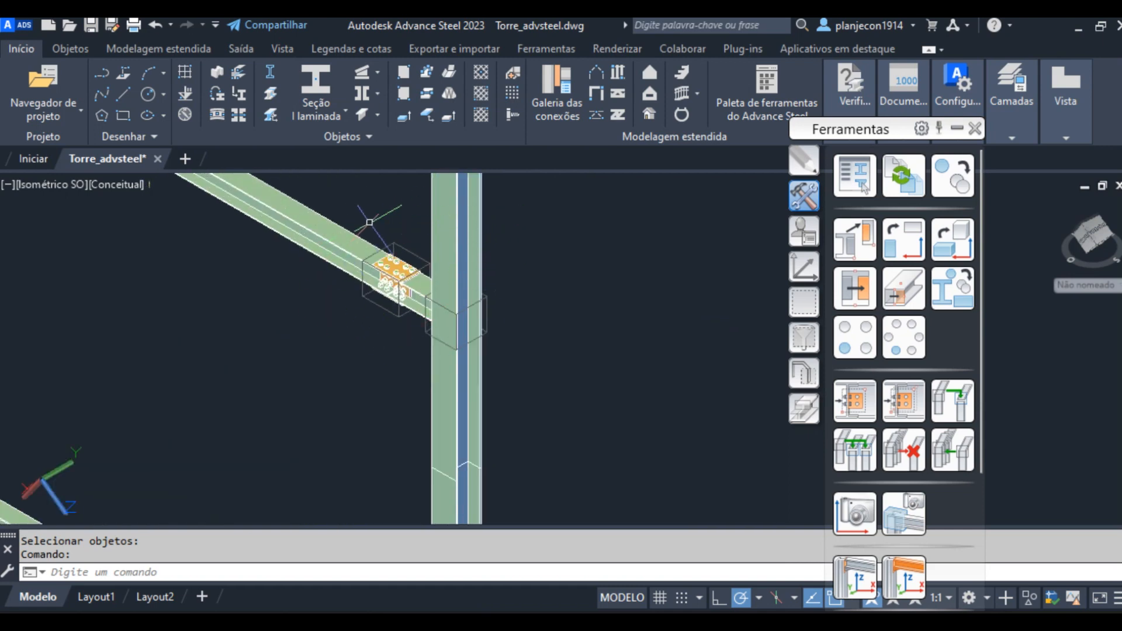
pyautogui.scroll(3, 370, 222)
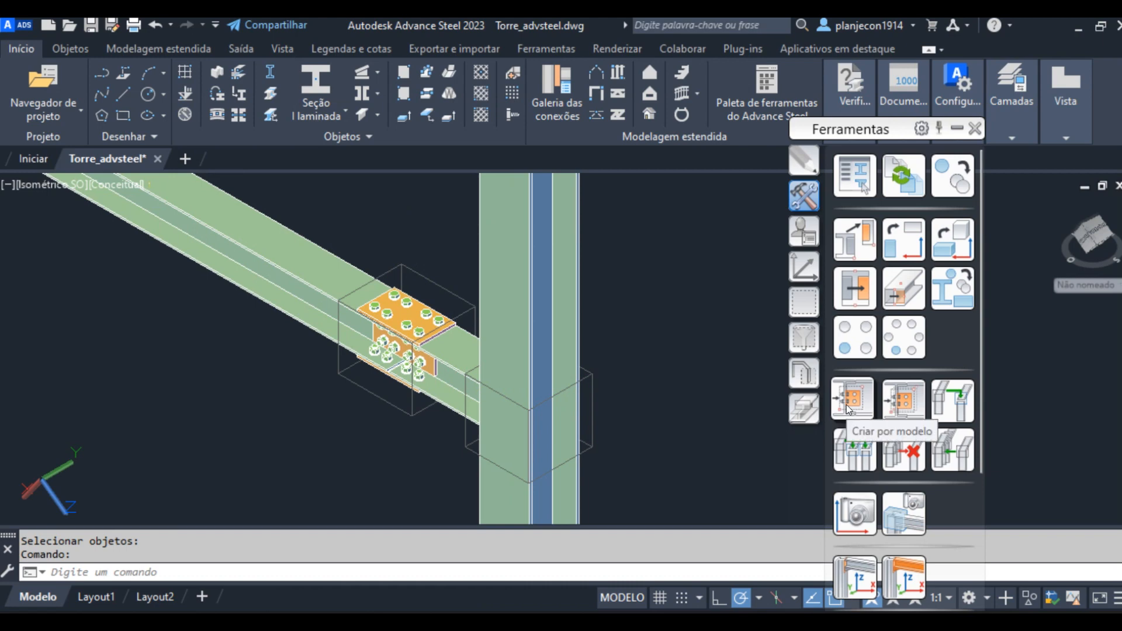
pyautogui.scroll(-6, 374, 269)
pyautogui.scroll(5, 374, 363)
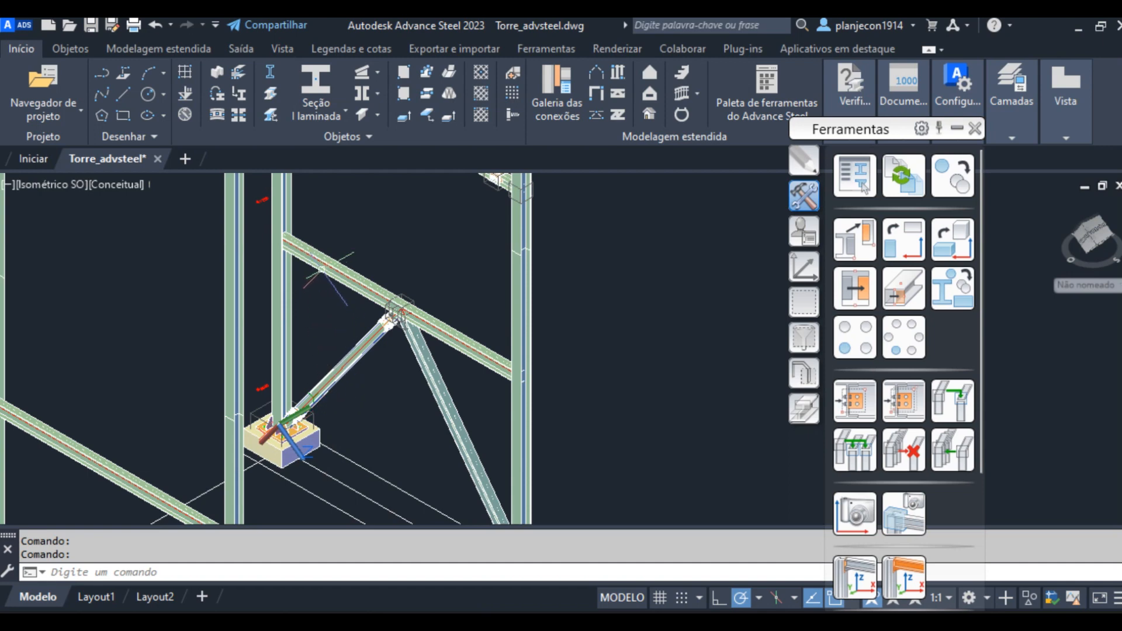
pyautogui.moveTo(389, 236); pyautogui.dragTo(369, 319, button='middle')
pyautogui.scroll(4, 252, 290)
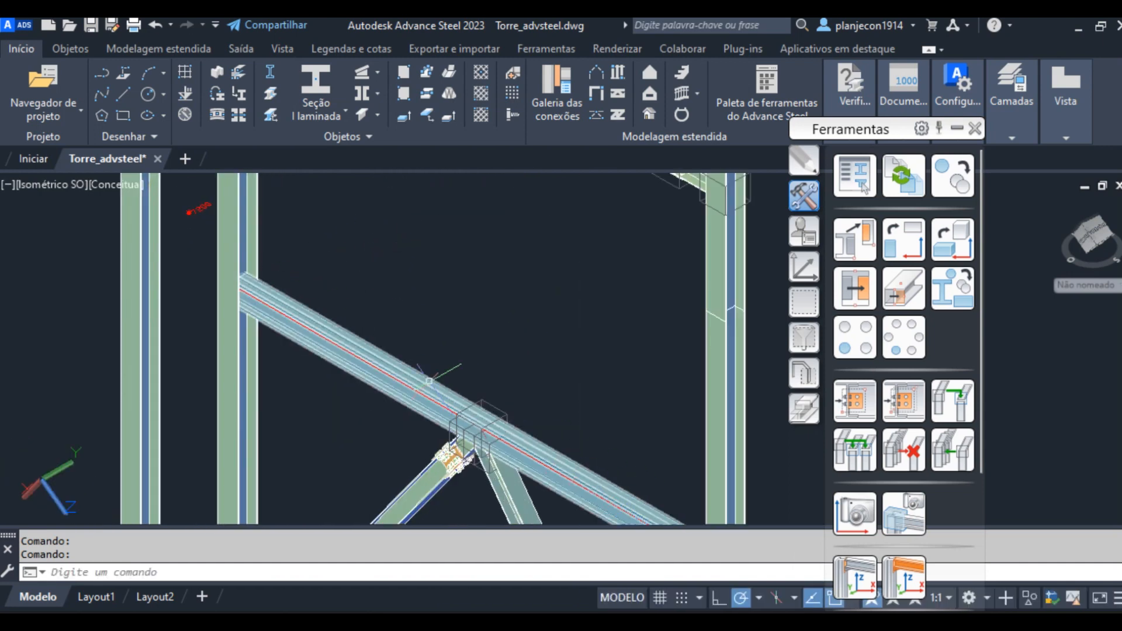
pyautogui.scroll(-5, 345, 383)
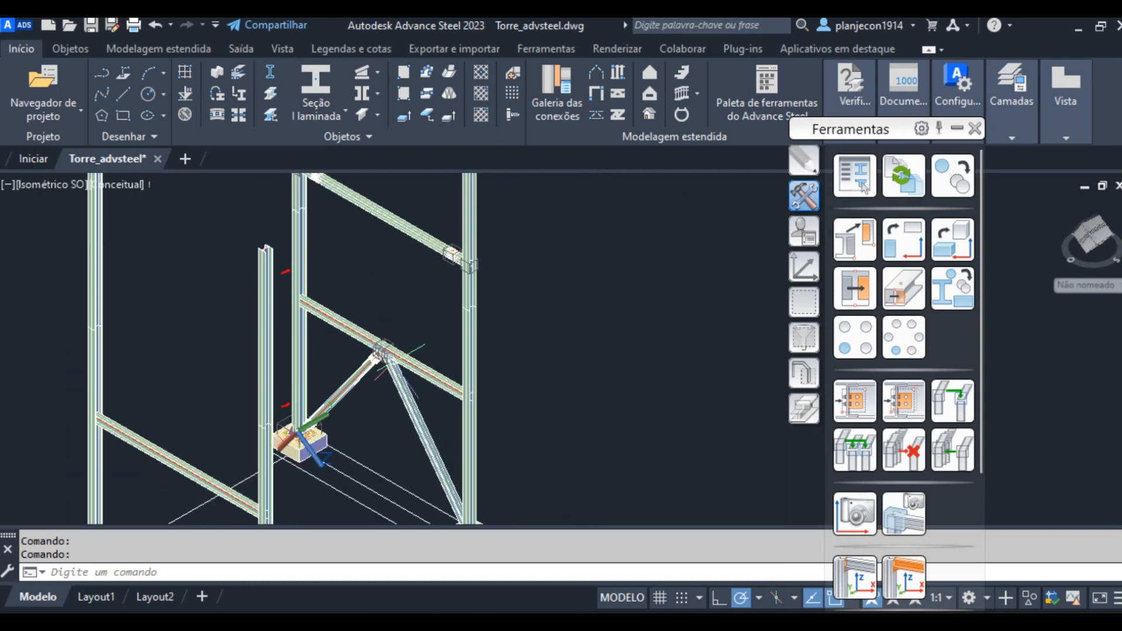
pyautogui.scroll(3, 400, 369)
pyautogui.scroll(2, 218, 241)
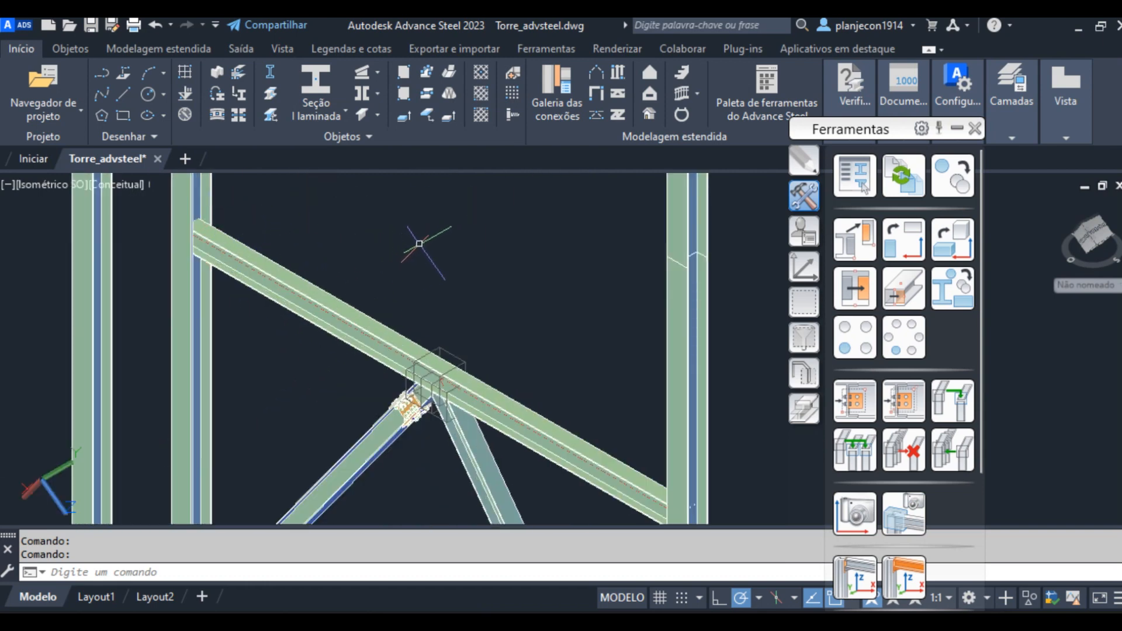
# Reset the UCS to the World coordinate system.
pyautogui.scroll(-2, 420, 245)
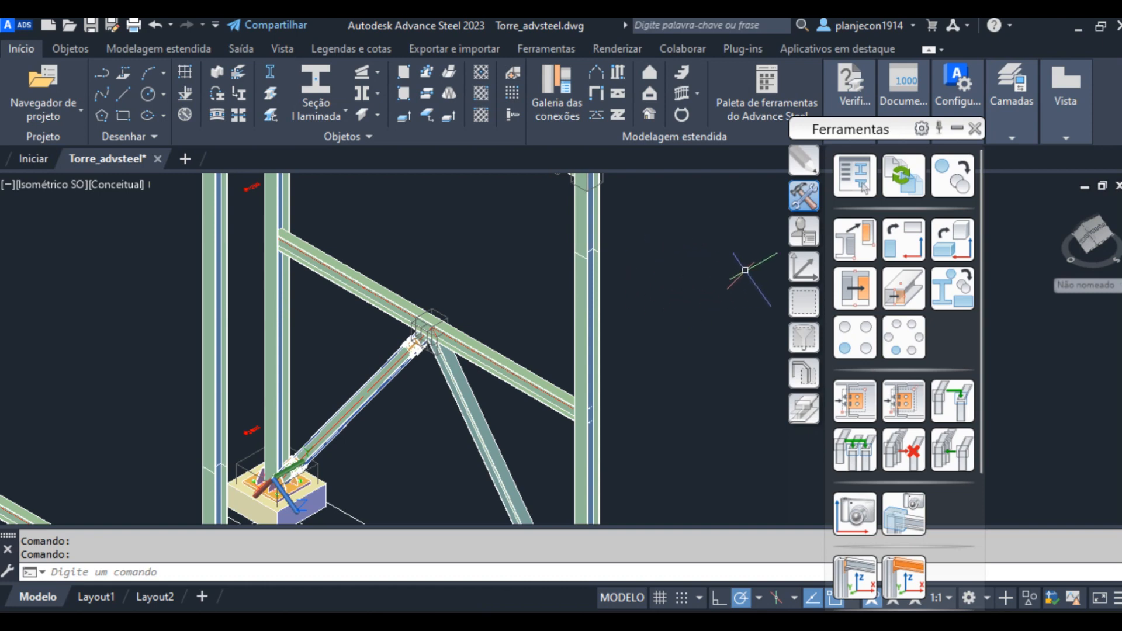
pyautogui.click(803, 267)
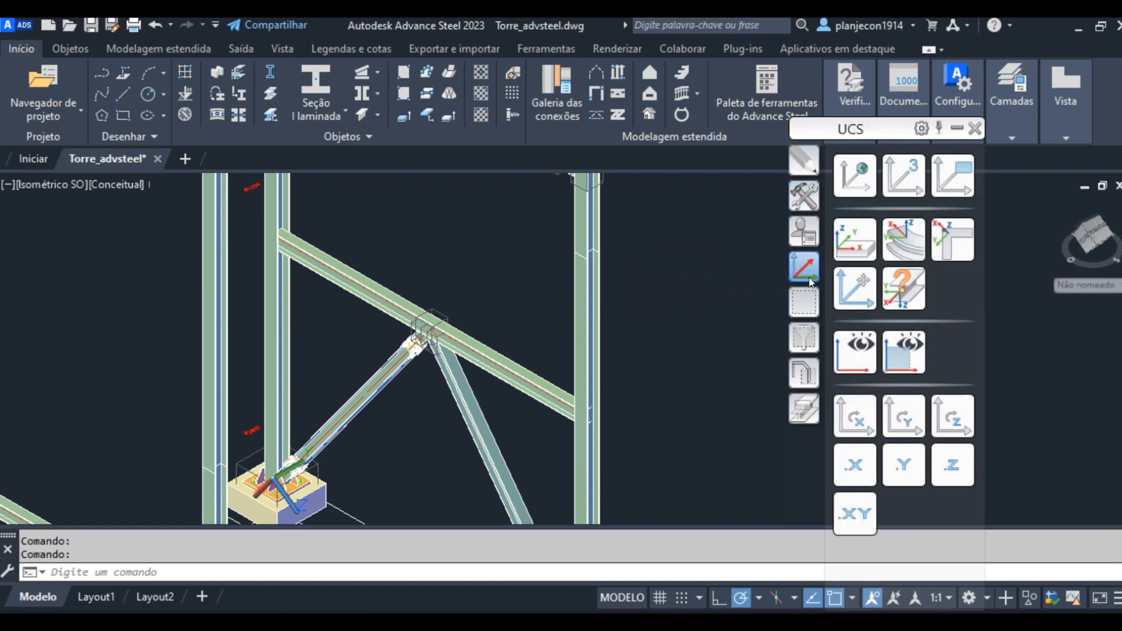
pyautogui.click(857, 180)
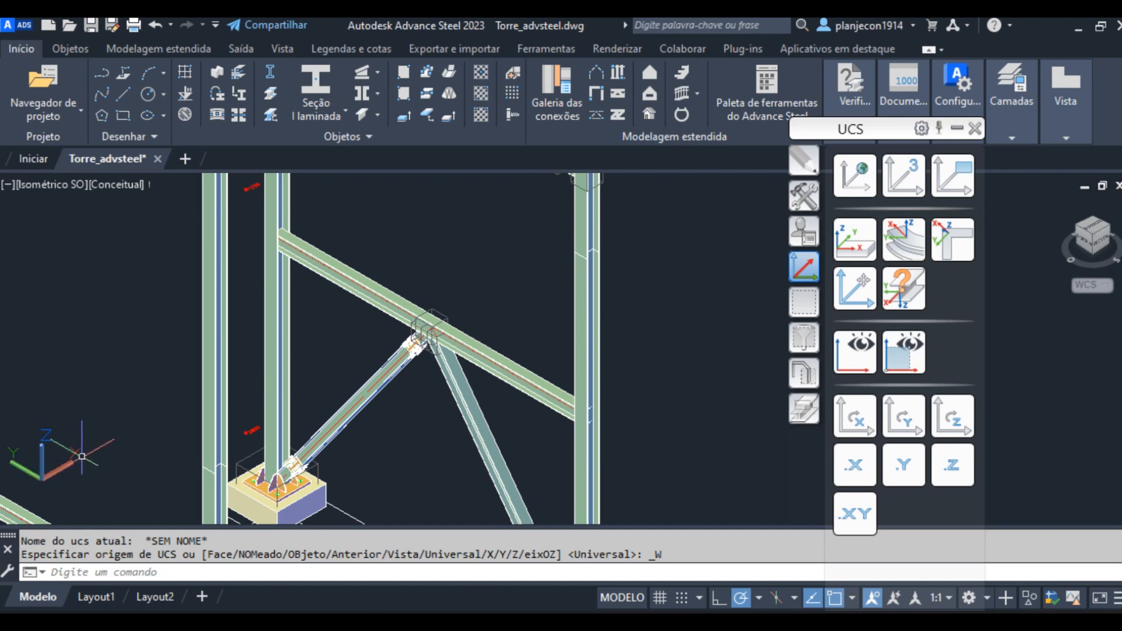
# Align the UCS with the face of the lower horizontal beam where the diagonal braces meet, using the object coordinate system command.
pyautogui.scroll(-2, 128, 417)
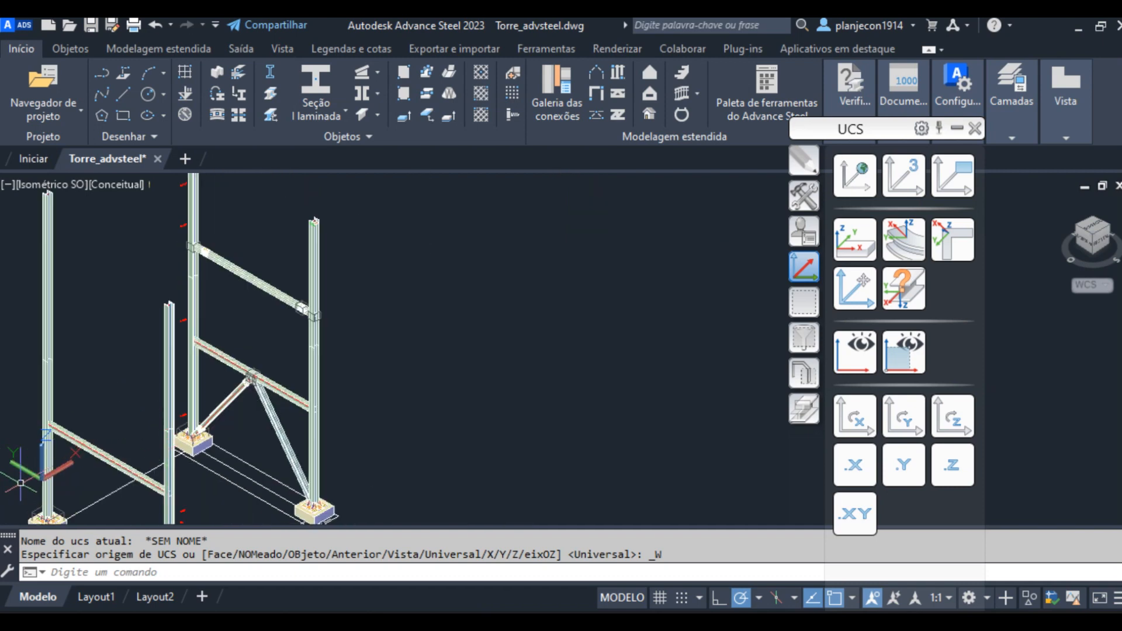
pyautogui.scroll(5, 234, 351)
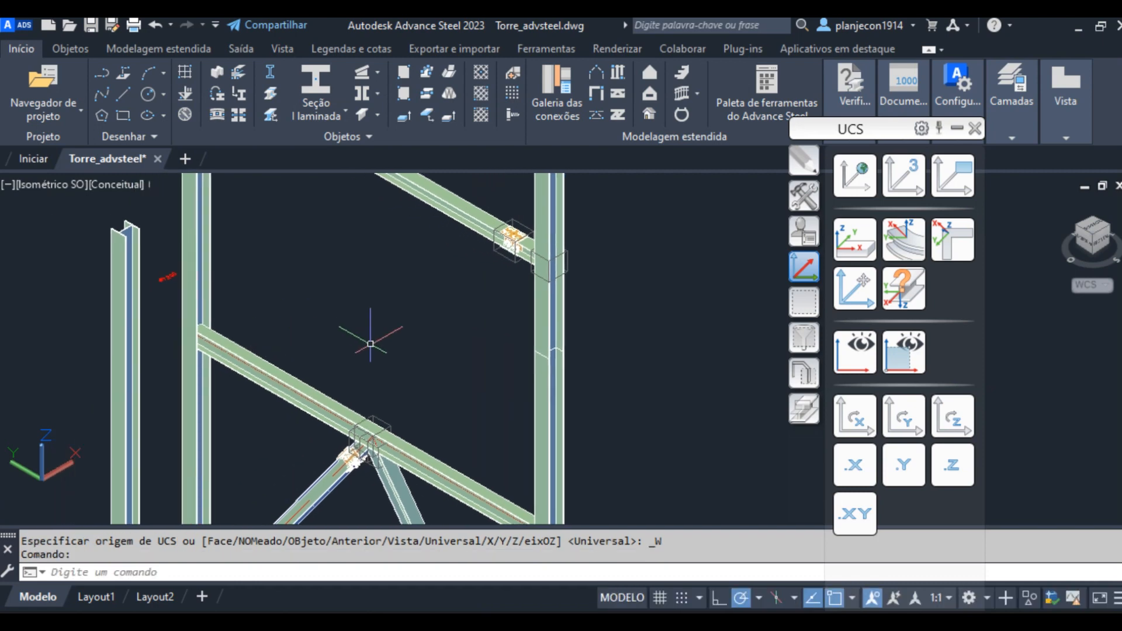
pyautogui.scroll(2, 223, 372)
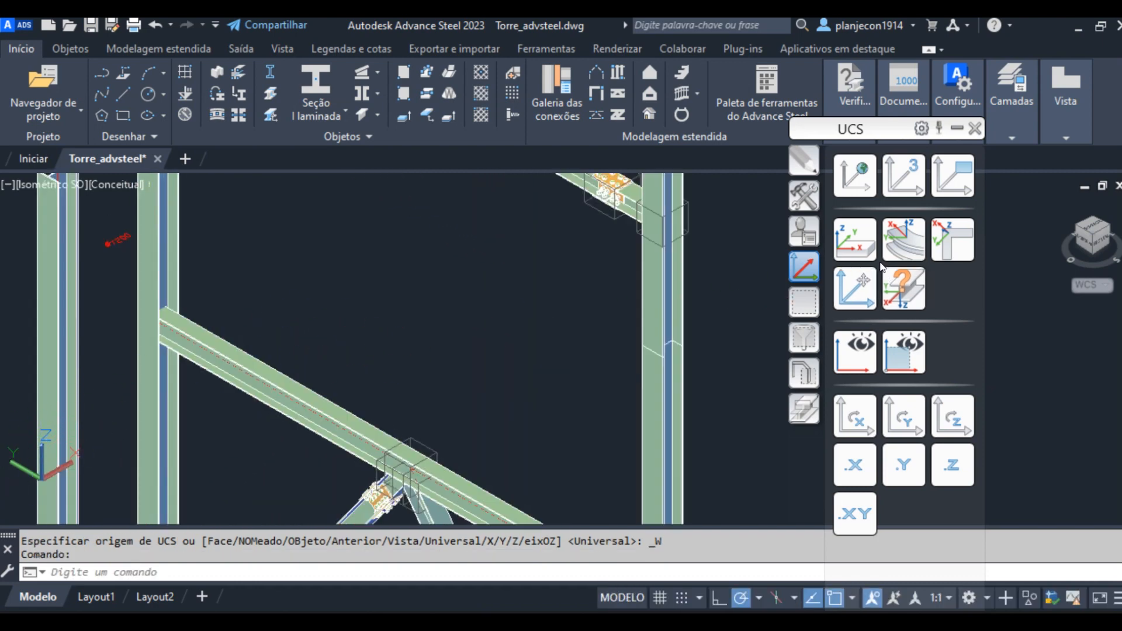
pyautogui.click(854, 240)
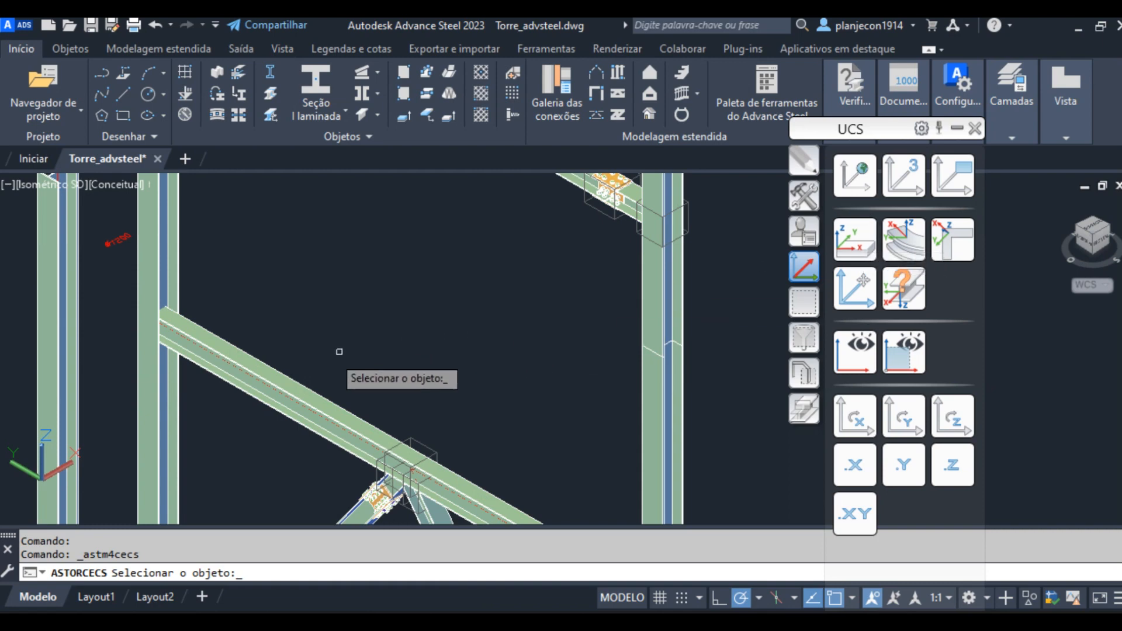
pyautogui.click(255, 356)
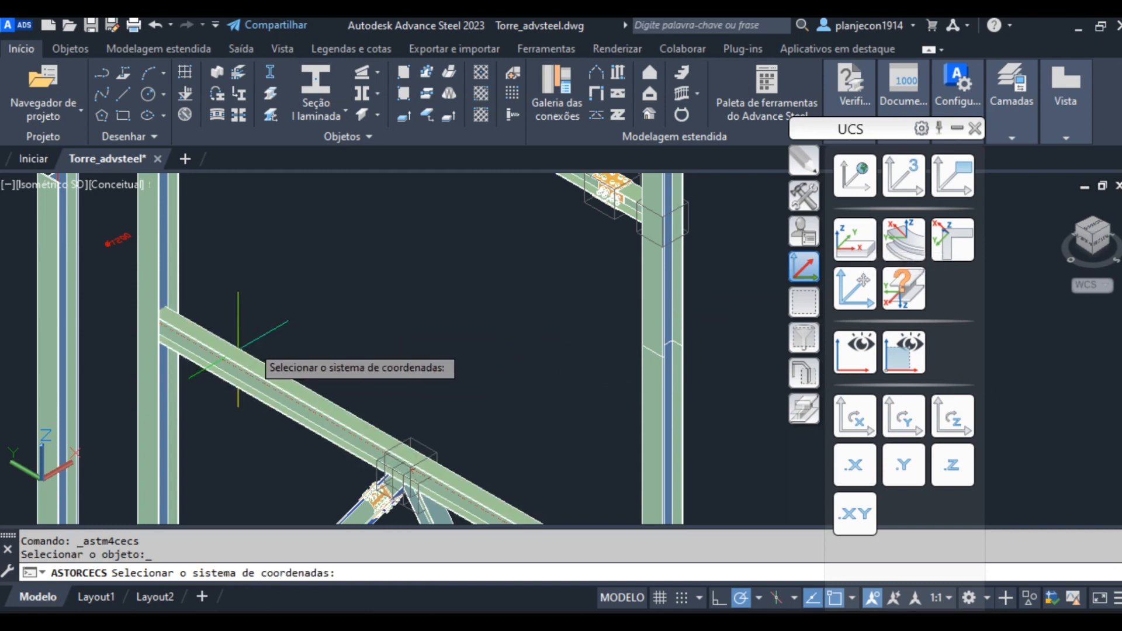
pyautogui.click(246, 345)
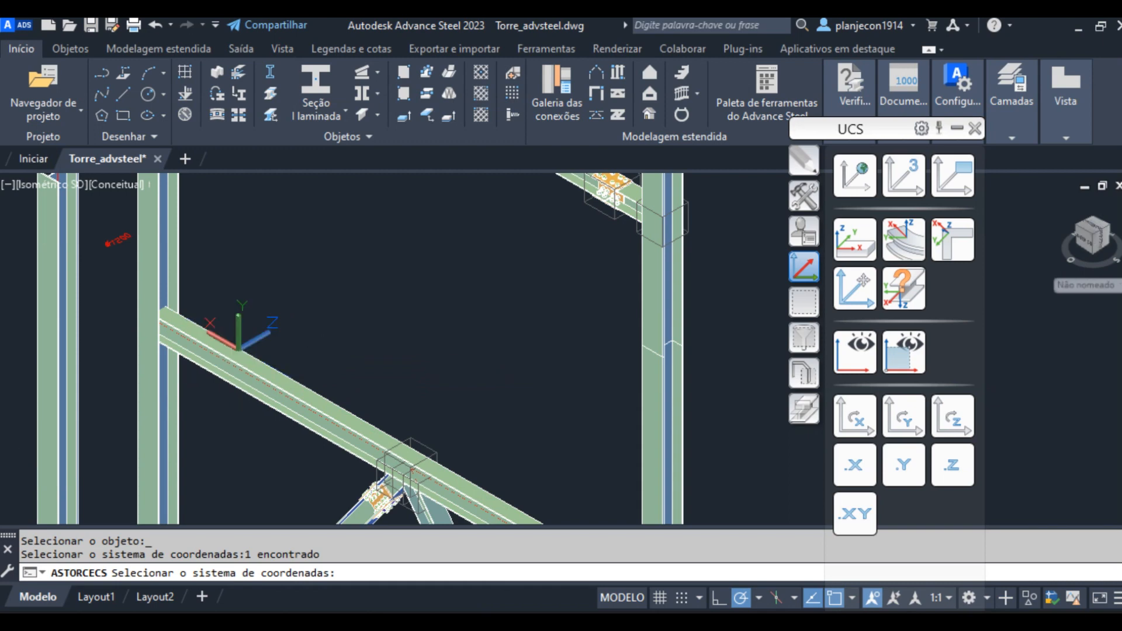
pyautogui.press('Return')
pyautogui.scroll(3, 283, 297)
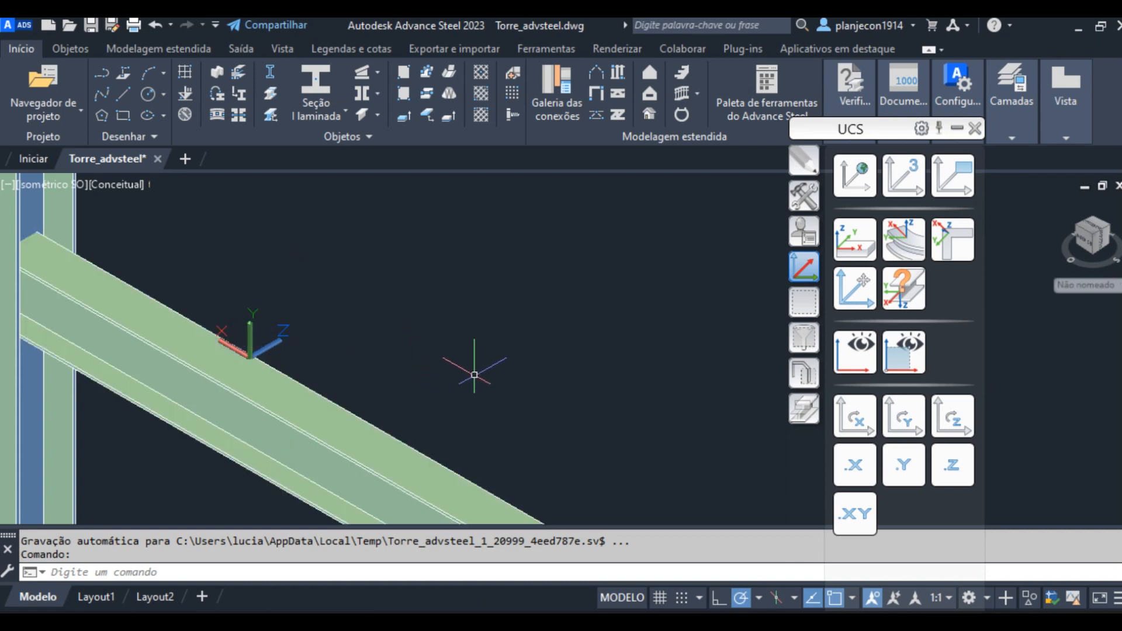
# Isolate the horizontal beam that carries the new UCS.
pyautogui.scroll(-2, 262, 296)
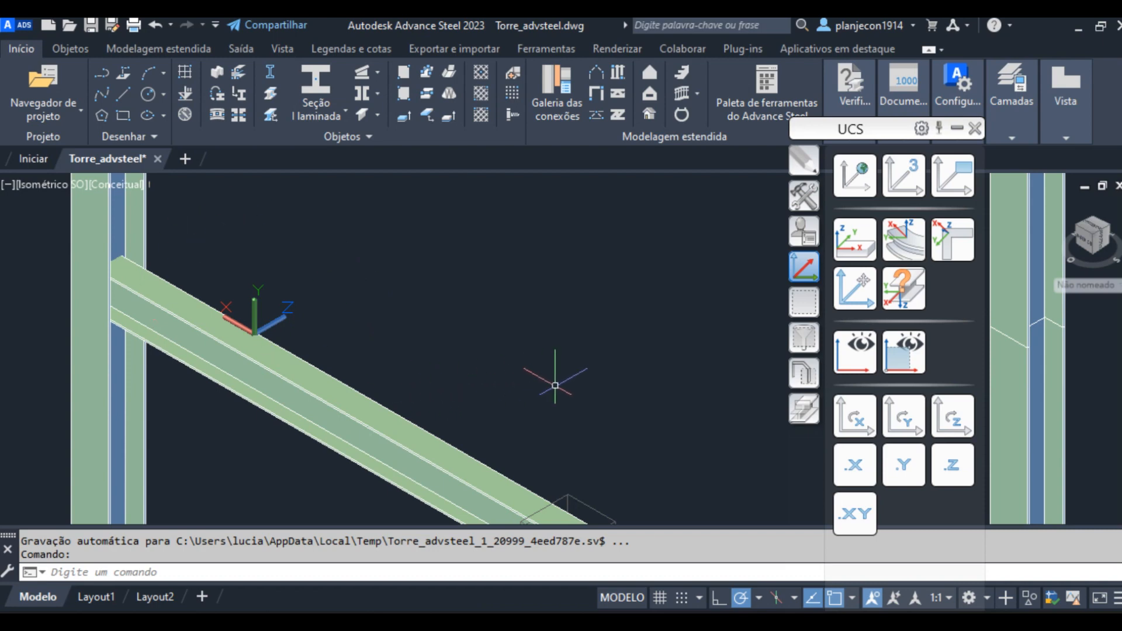
pyautogui.click(283, 379)
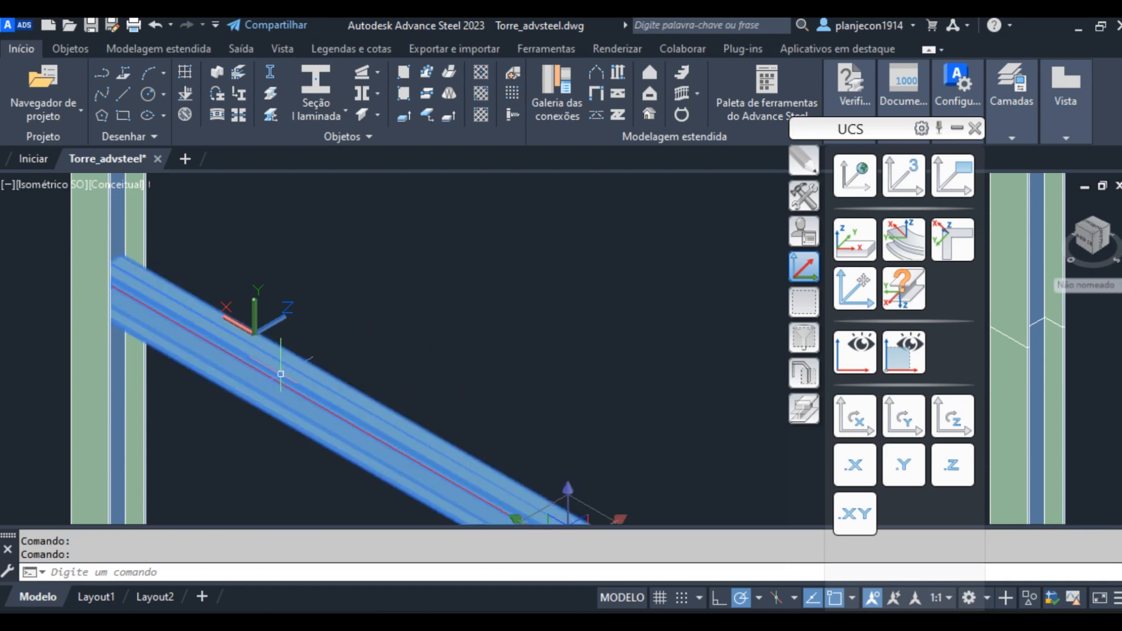
pyautogui.rightClick(283, 379)
pyautogui.moveTo(327, 260)
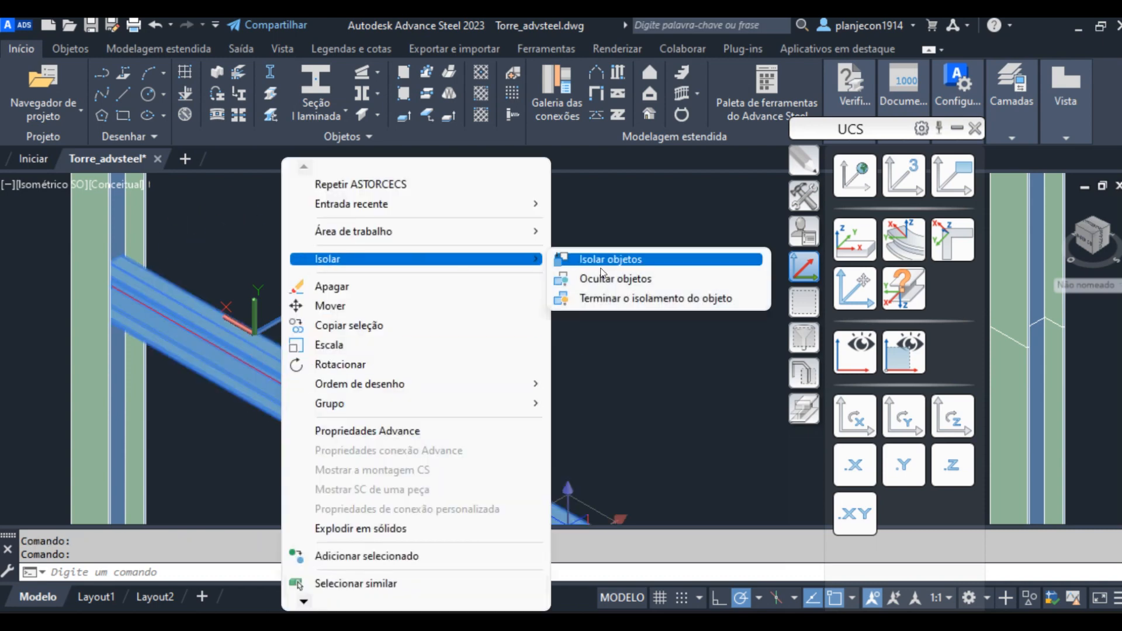
pyautogui.click(611, 259)
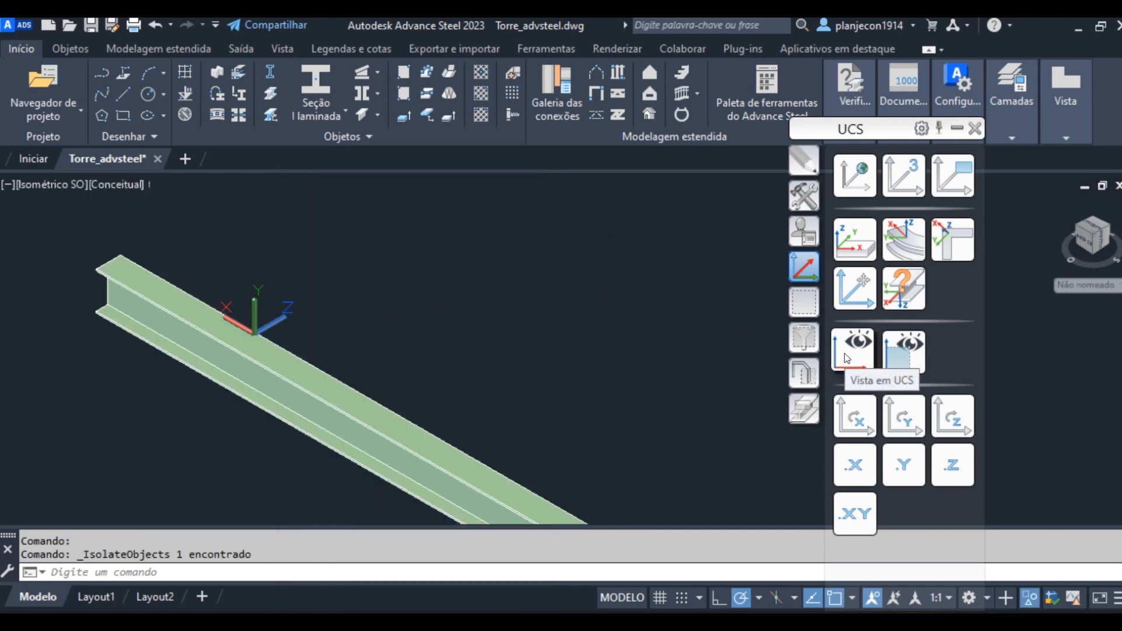
# Show the isolated beam in plan view of the current UCS with the 2D Wireframe visual style.
pyautogui.click(847, 357)
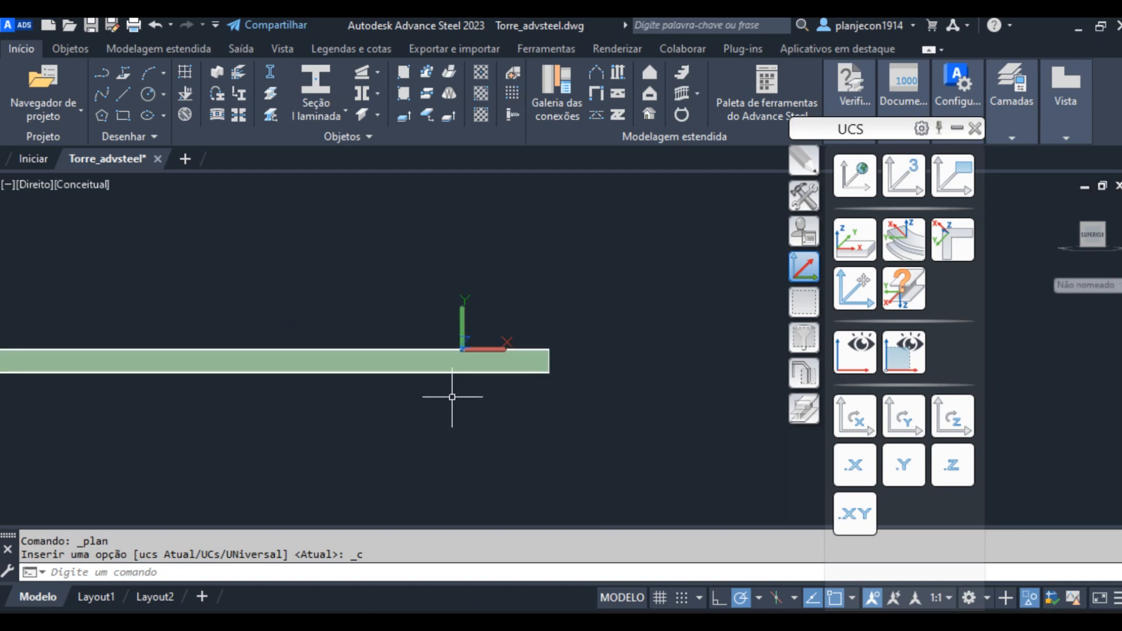
pyautogui.moveTo(381, 421); pyautogui.dragTo(505, 419, button='middle')
pyautogui.click(82, 186)
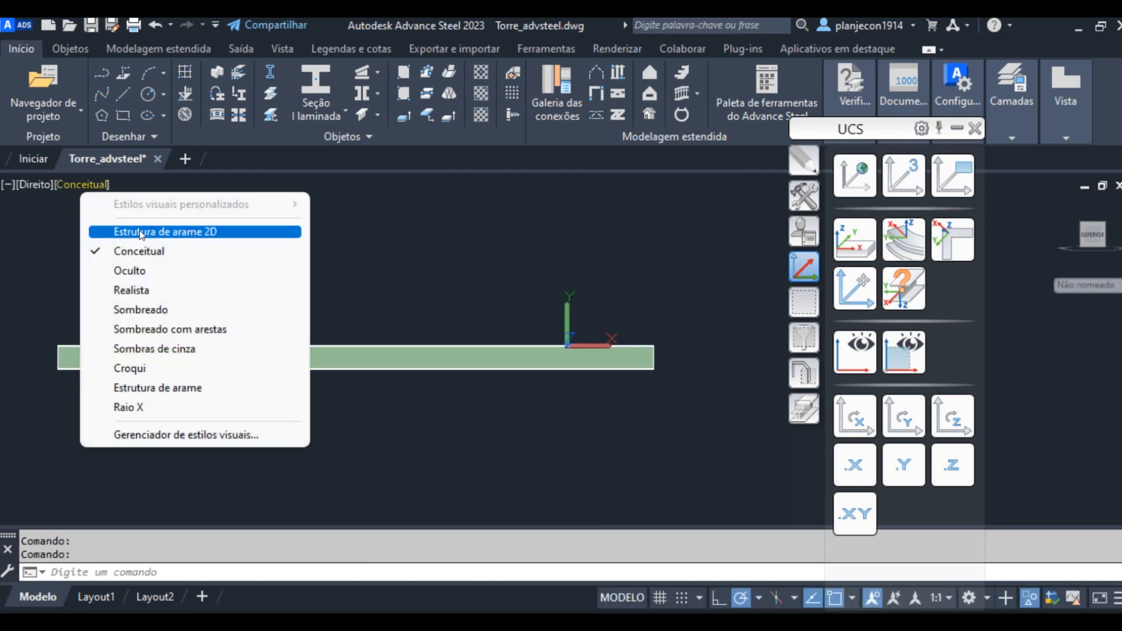
pyautogui.click(139, 233)
pyautogui.moveTo(535, 403); pyautogui.dragTo(586, 381, button='middle')
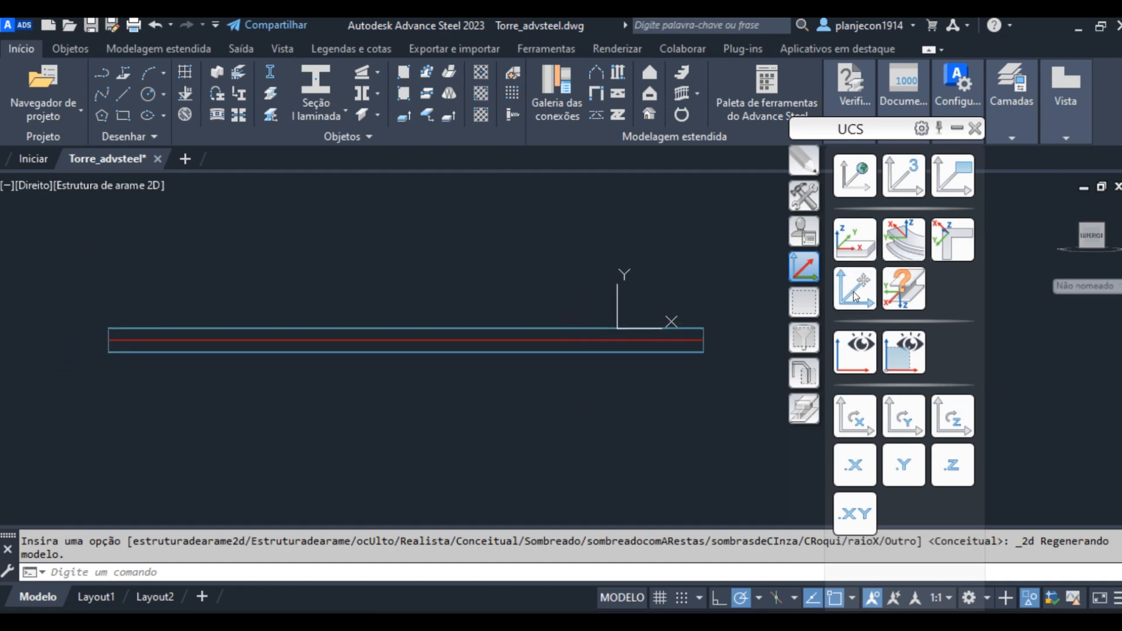
# Move the UCS origin to the endpoint of the beam's axis at its left end.
pyautogui.click(851, 246)
pyautogui.scroll(3, 121, 355)
pyautogui.scroll(8, 164, 341)
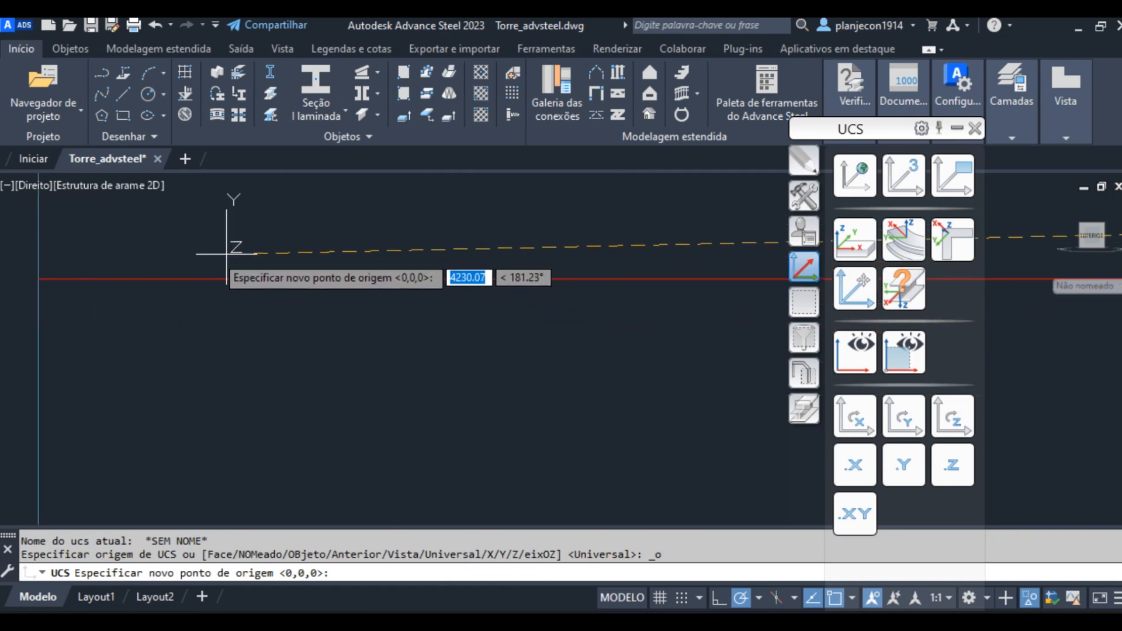
pyautogui.click(35, 283)
pyautogui.scroll(-5, 170, 380)
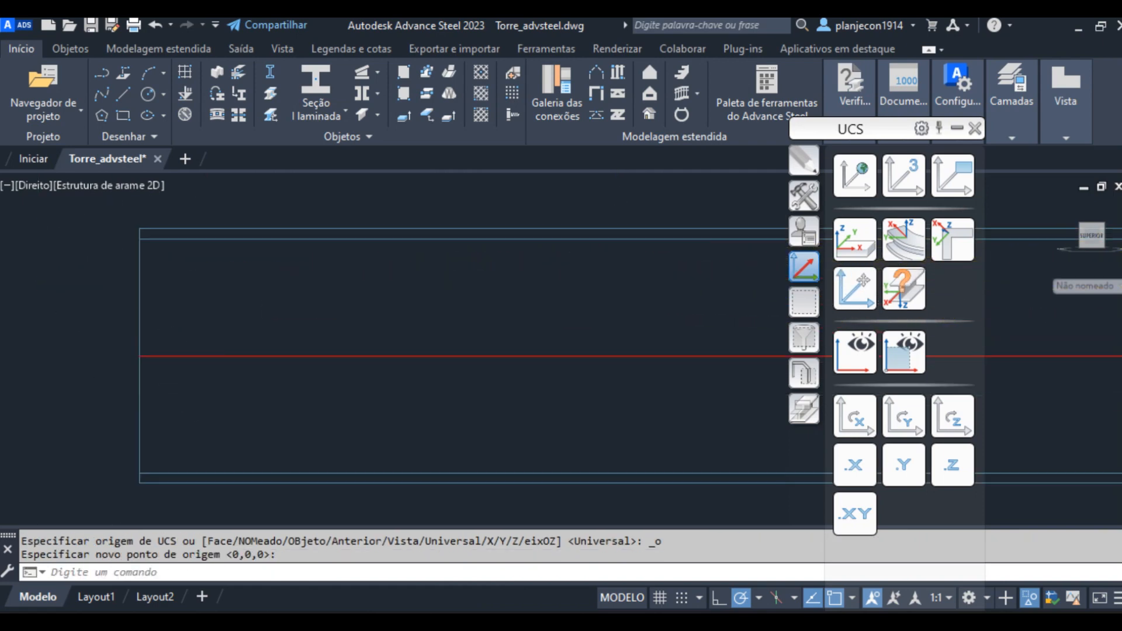
pyautogui.scroll(-2, 343, 323)
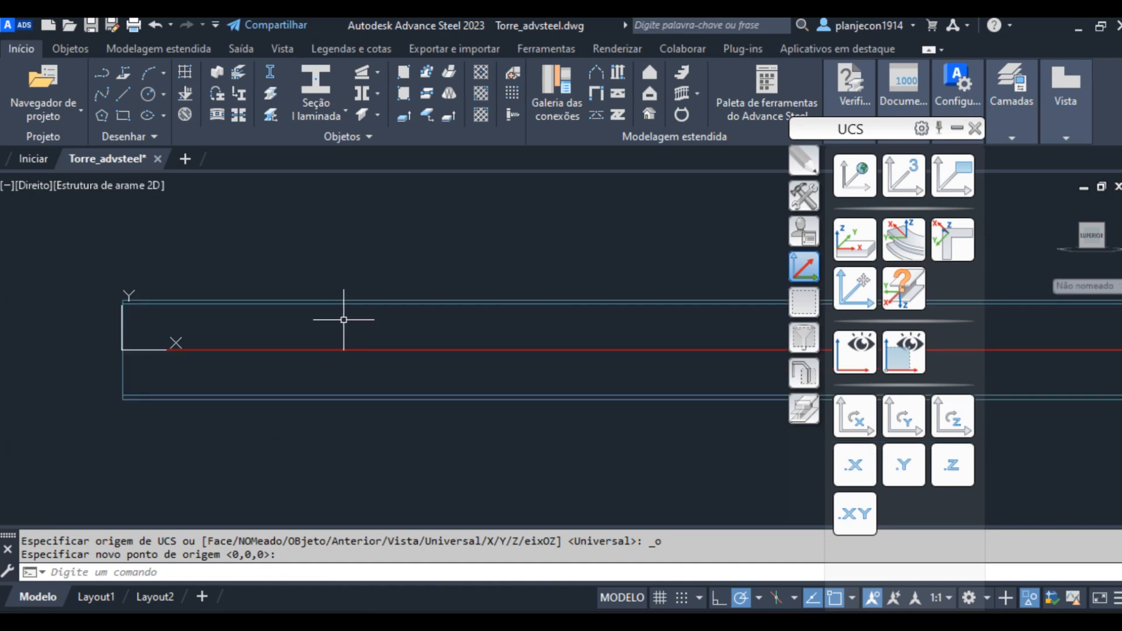
# Split the beam at point 500,0, measured from the origin at its left end.
pyautogui.click(270, 95)
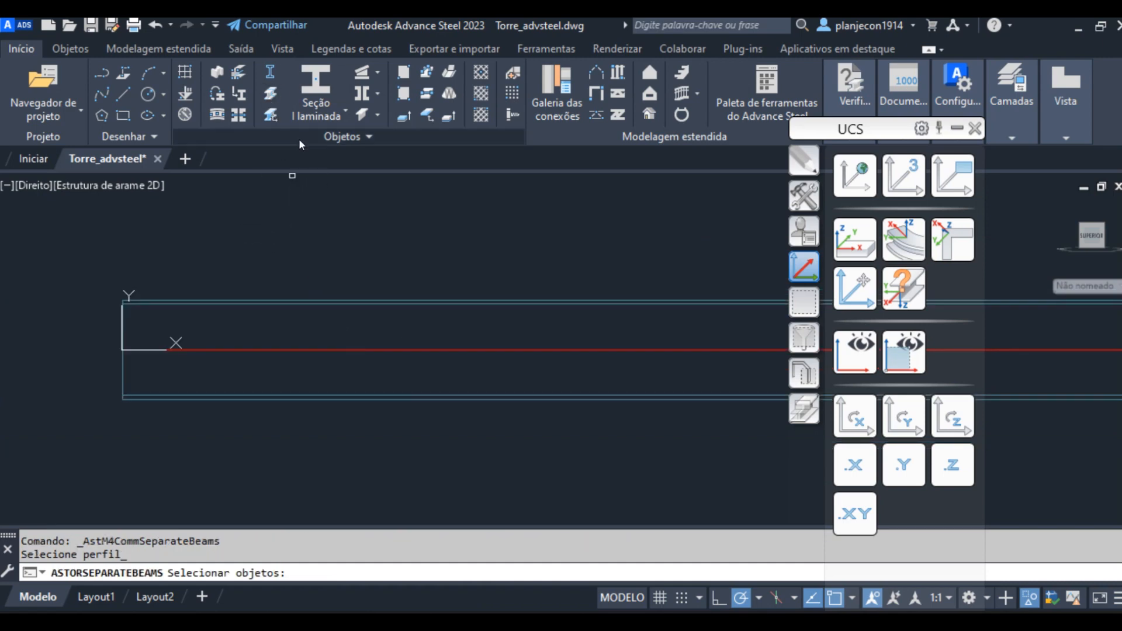
pyautogui.click(350, 302)
pyautogui.press('Return')
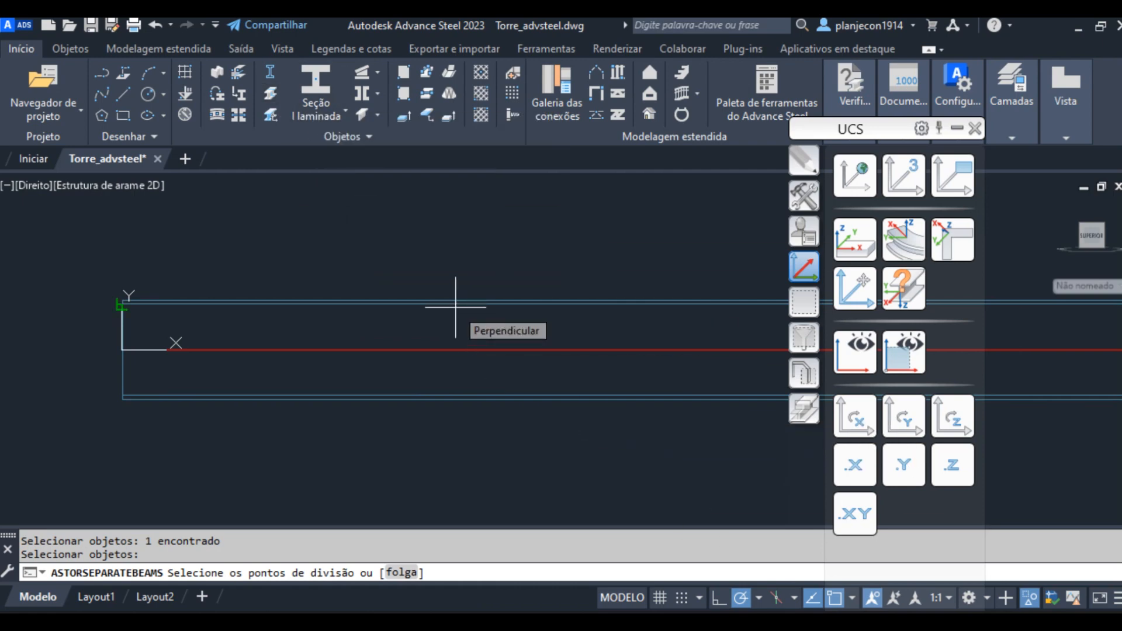
pyautogui.write('500,0')
pyautogui.press('Return')
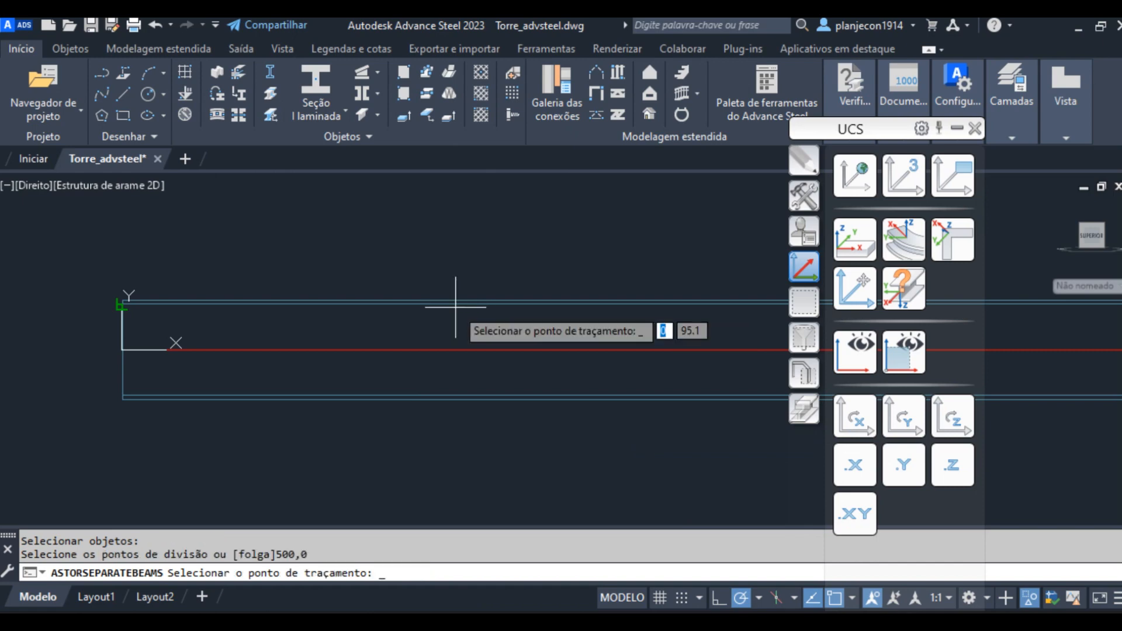
pyautogui.click(456, 307)
pyautogui.scroll(-5, 200, 305)
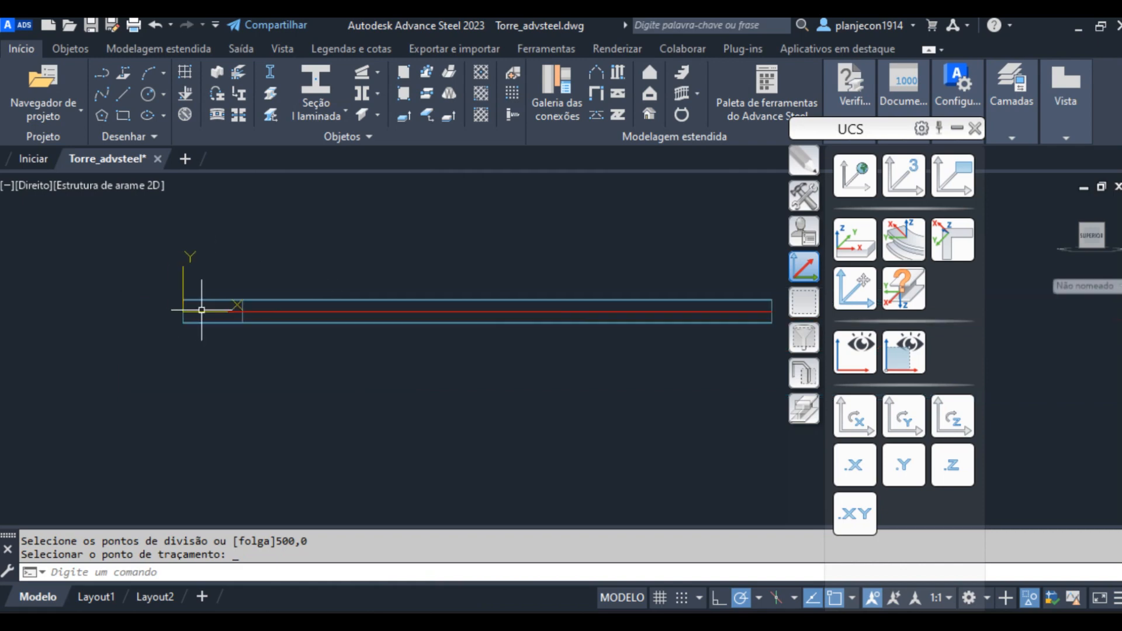
# Move the UCS origin to the axis endpoint at the beam's right end.
pyautogui.click(859, 289)
pyautogui.scroll(10, 741, 321)
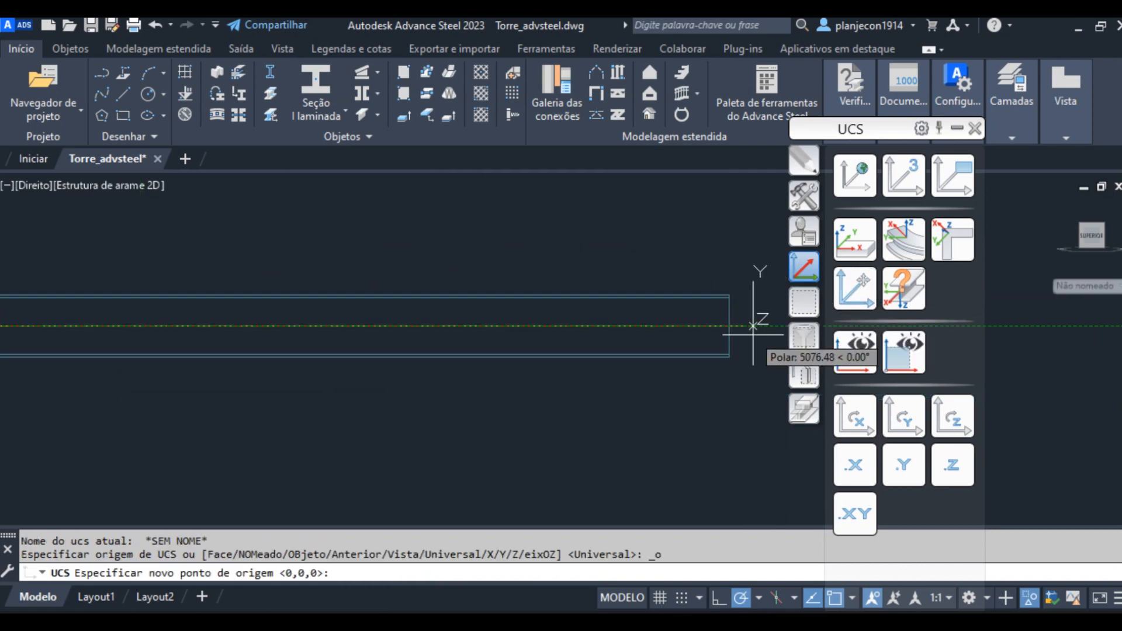
pyautogui.click(613, 273)
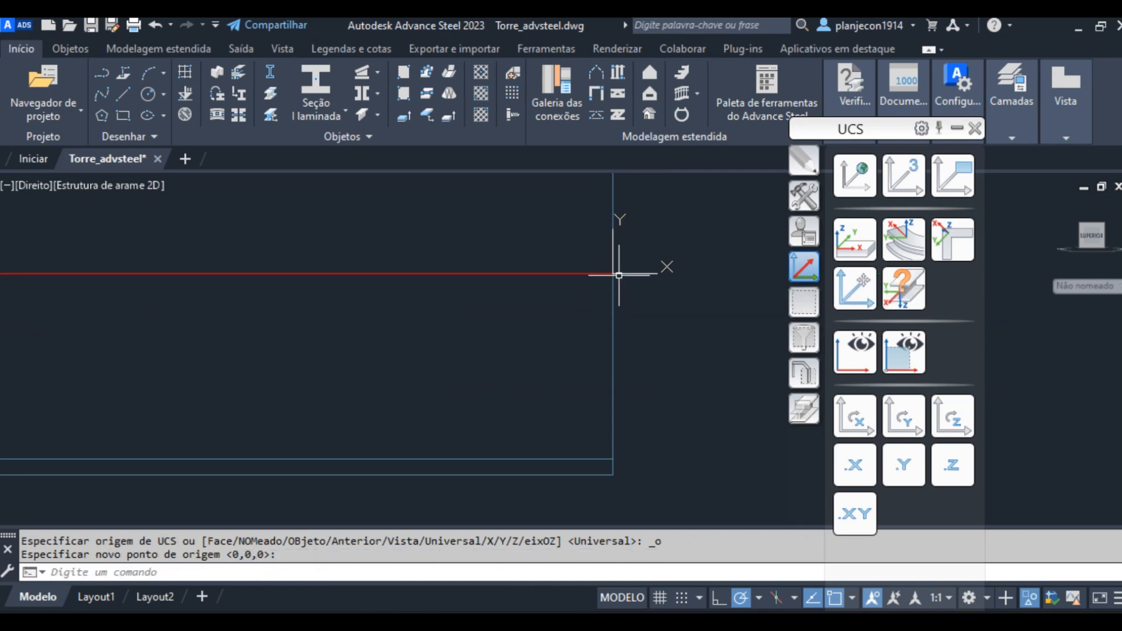
pyautogui.scroll(-4, 738, 344)
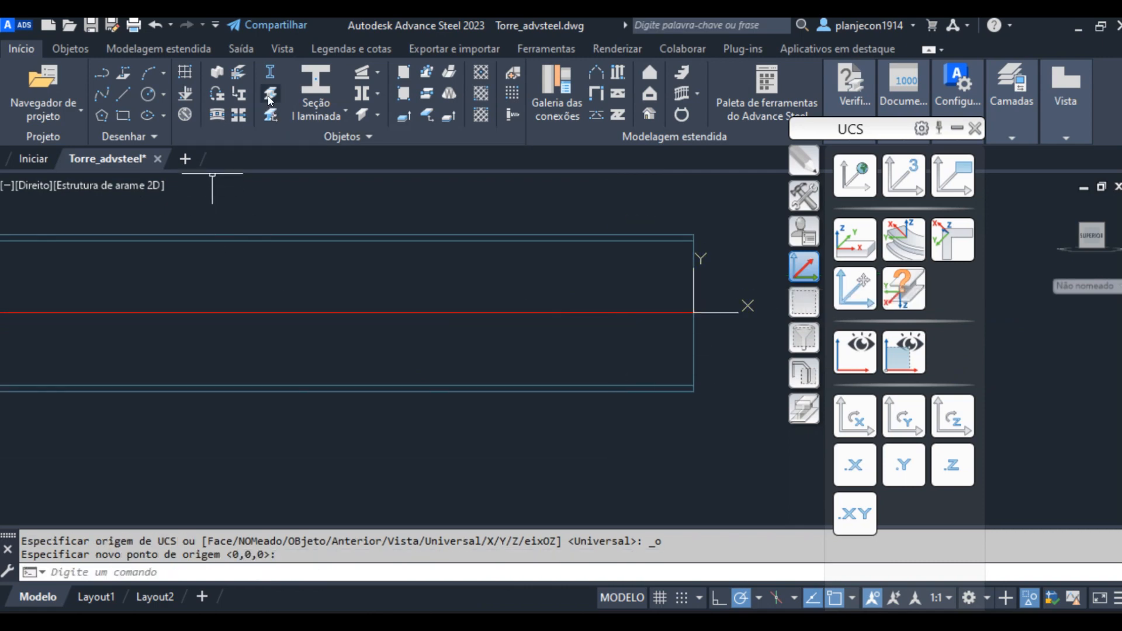
# Split the long beam segment at point -500,0, measured from the origin at its right end.
pyautogui.click(271, 115)
pyautogui.click(368, 236)
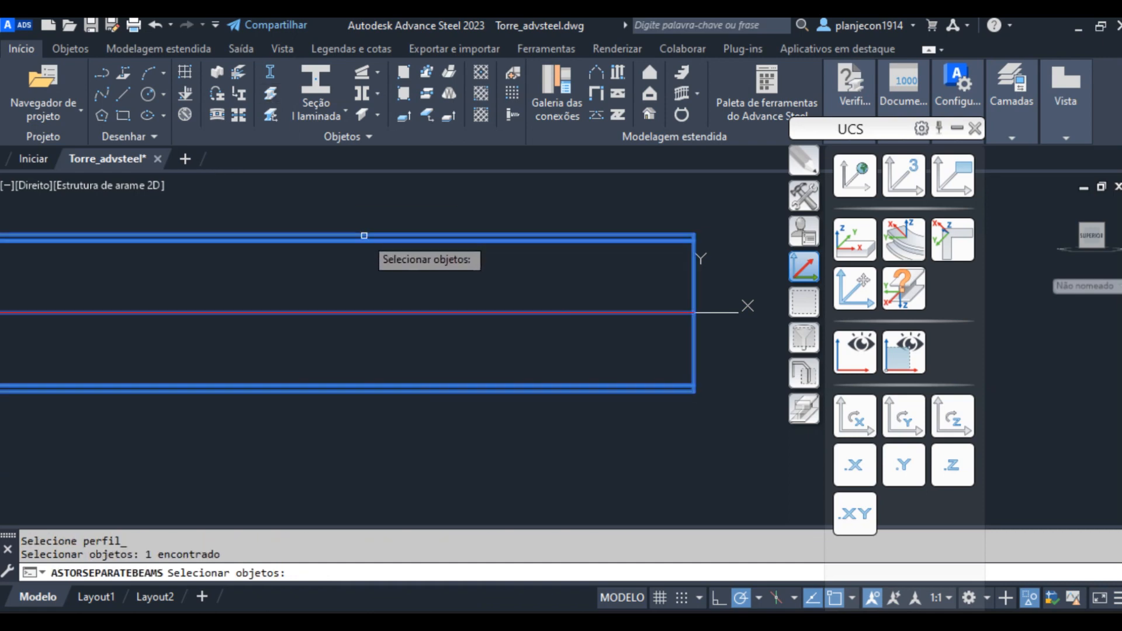
pyautogui.press('Return')
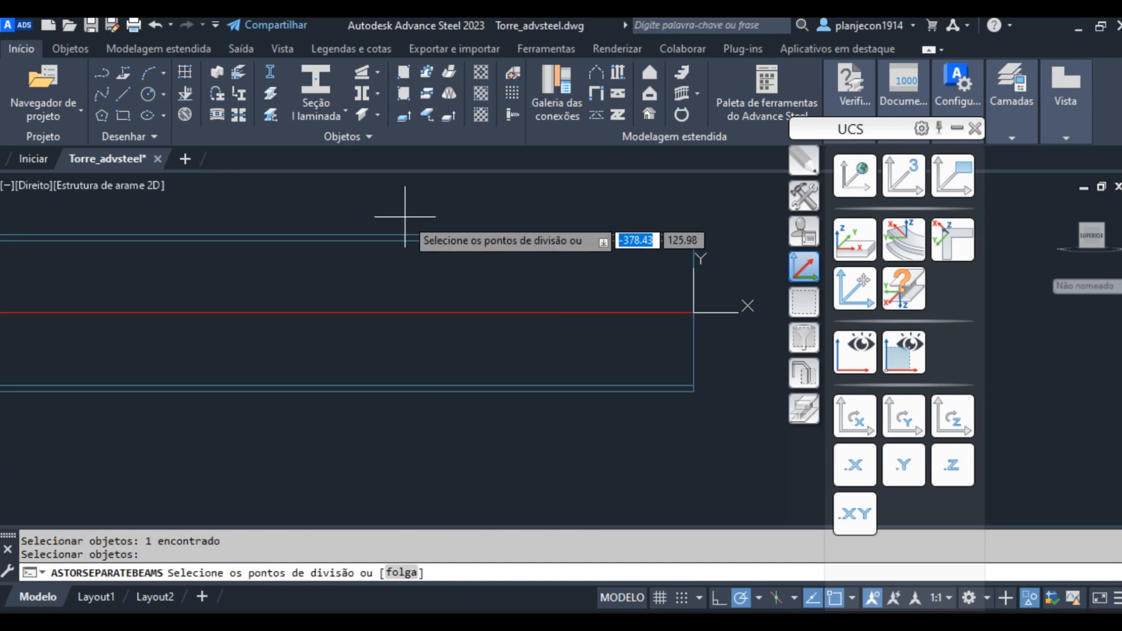
pyautogui.write('-500')
pyautogui.press('Tab')
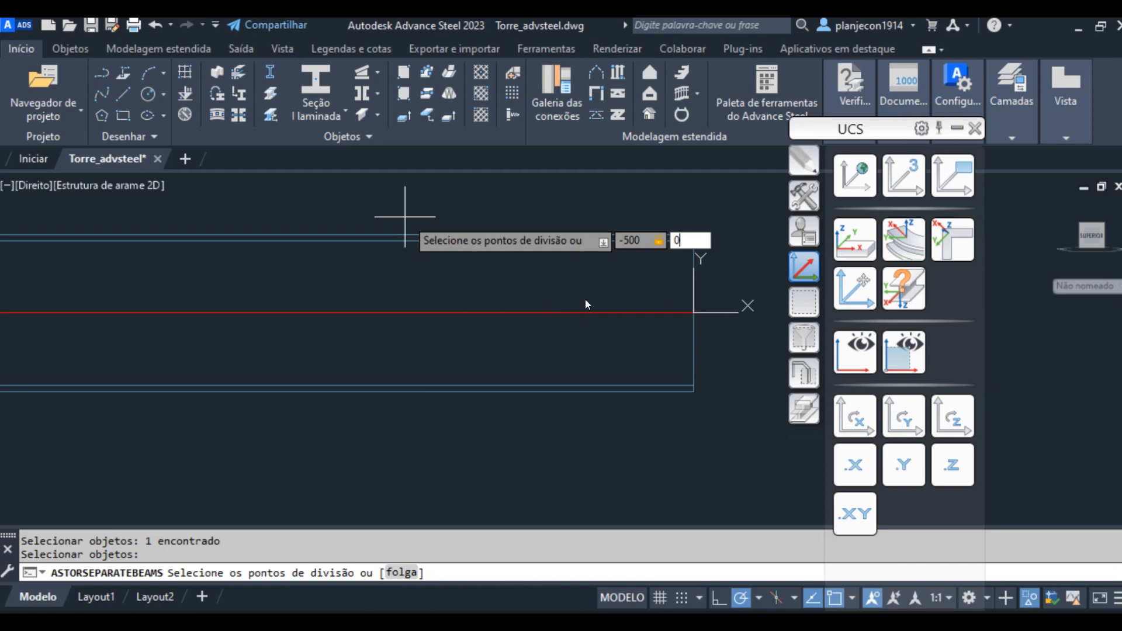
pyautogui.press('Return')
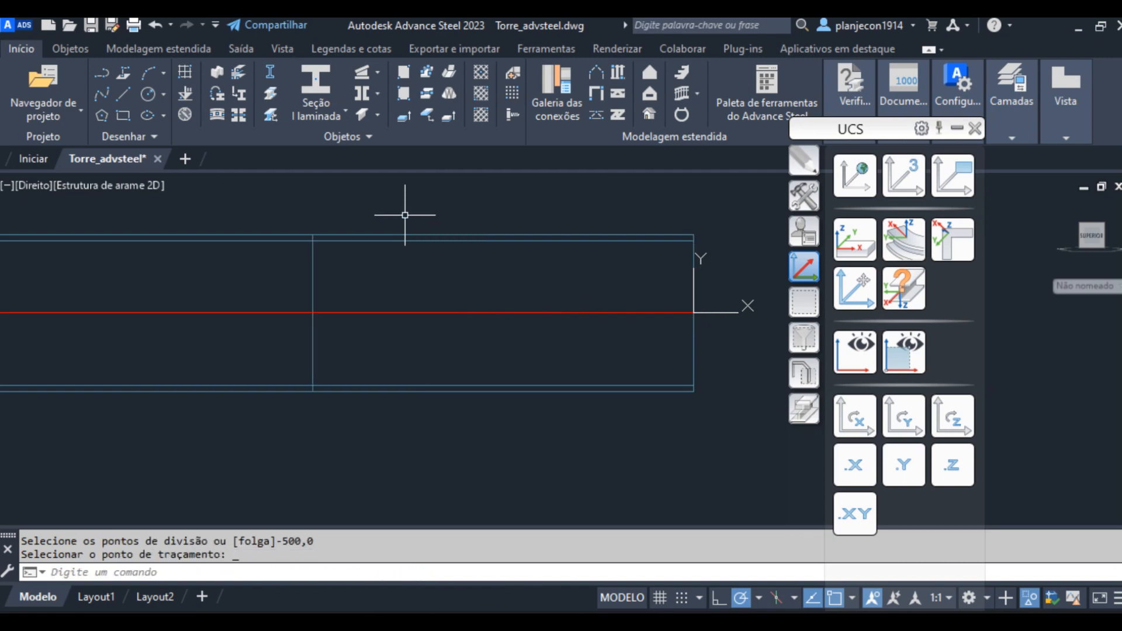
pyautogui.scroll(-8, 378, 329)
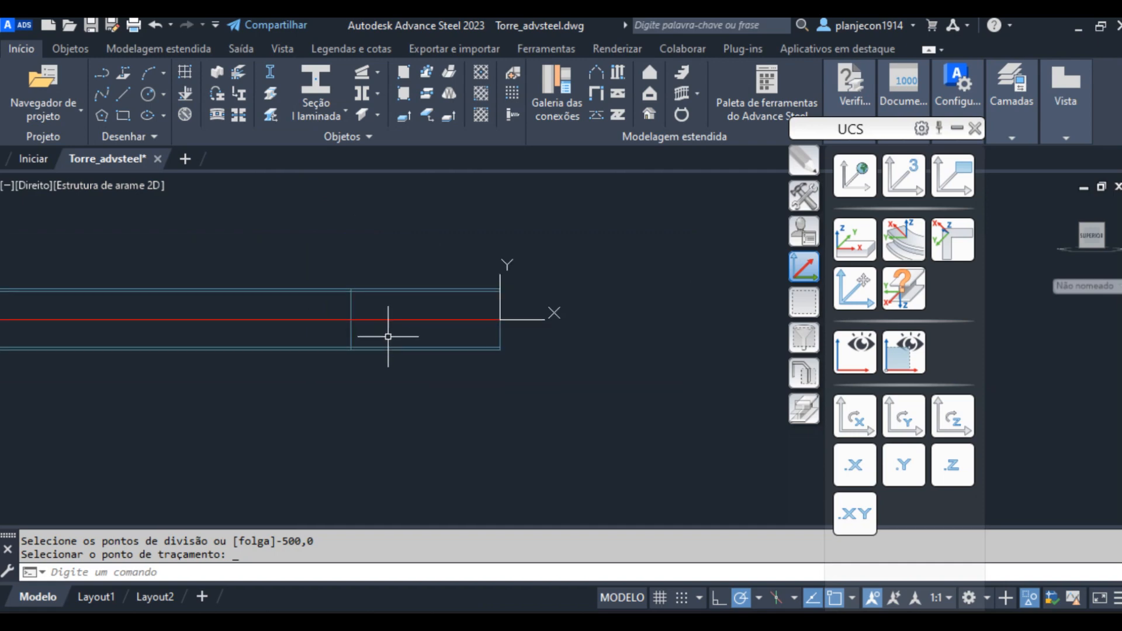
pyautogui.moveTo(288, 396); pyautogui.dragTo(492, 379, button='middle')
pyautogui.scroll(-2, 474, 356)
pyautogui.scroll(2, 476, 364)
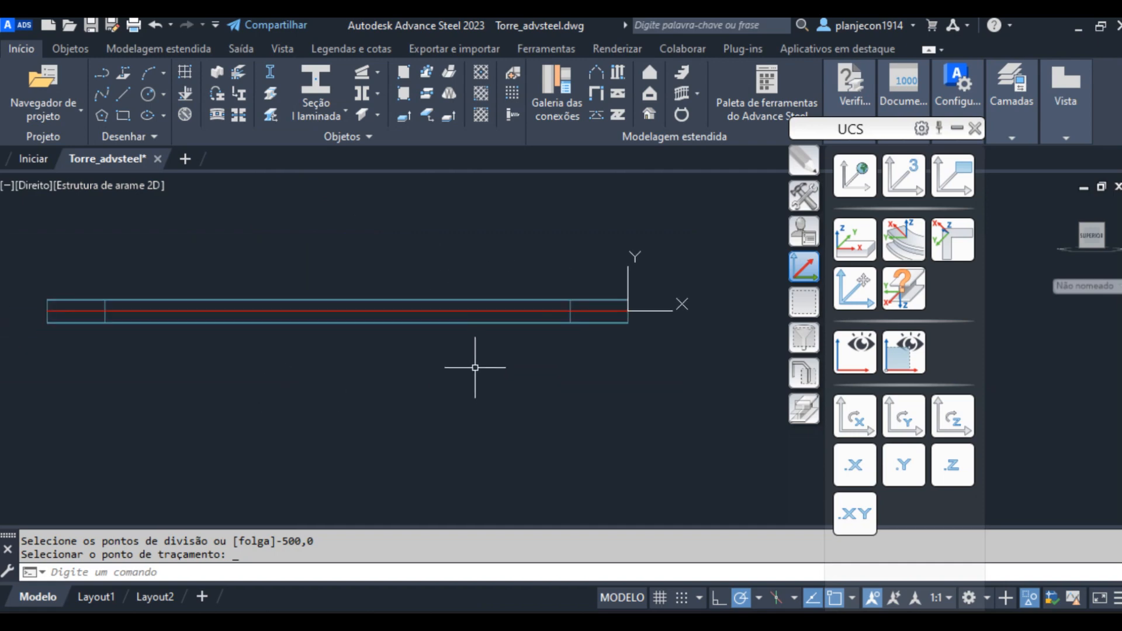
pyautogui.scroll(-2, 405, 356)
pyautogui.scroll(2, 371, 332)
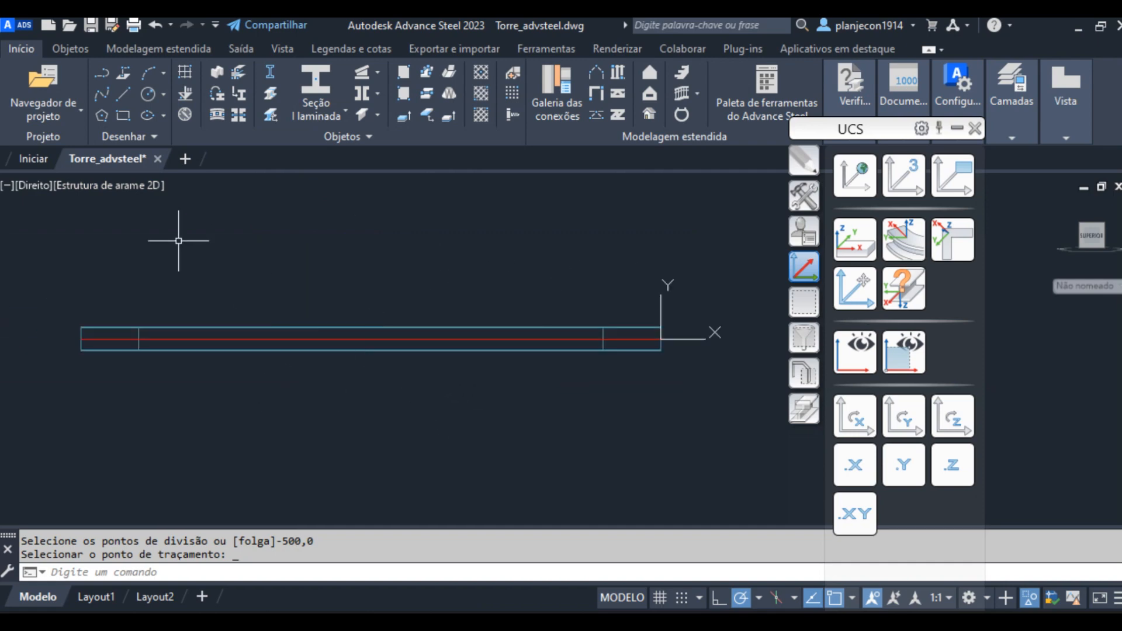
# End the object isolation and set the visual style back to Conceptual.
pyautogui.rightClick(124, 187)
pyautogui.moveTo(200, 283)
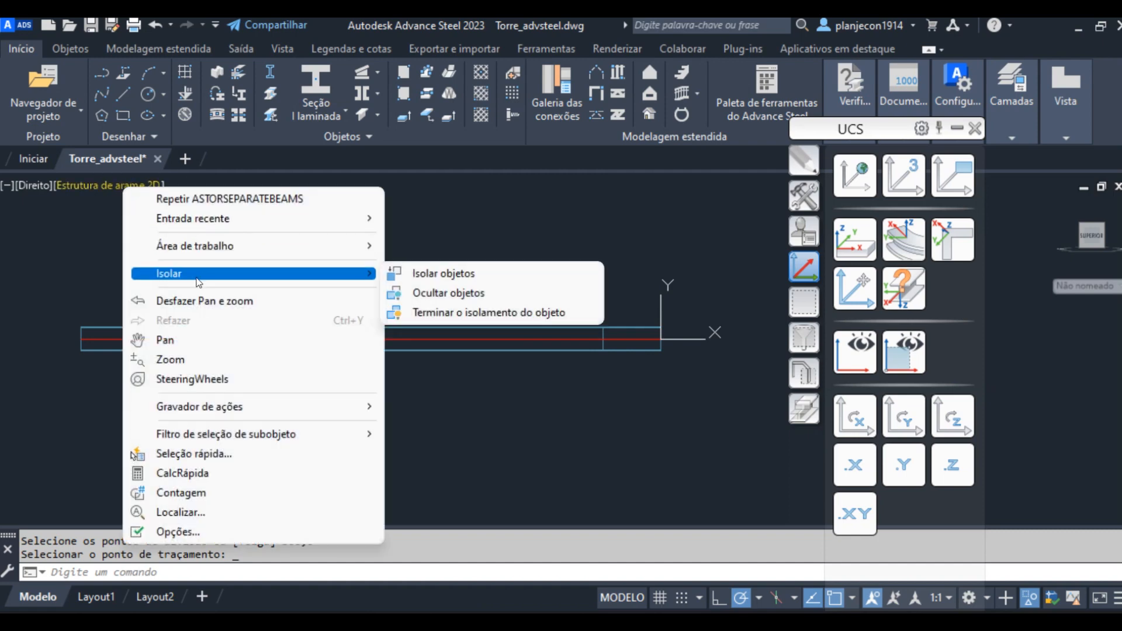
pyautogui.click(445, 314)
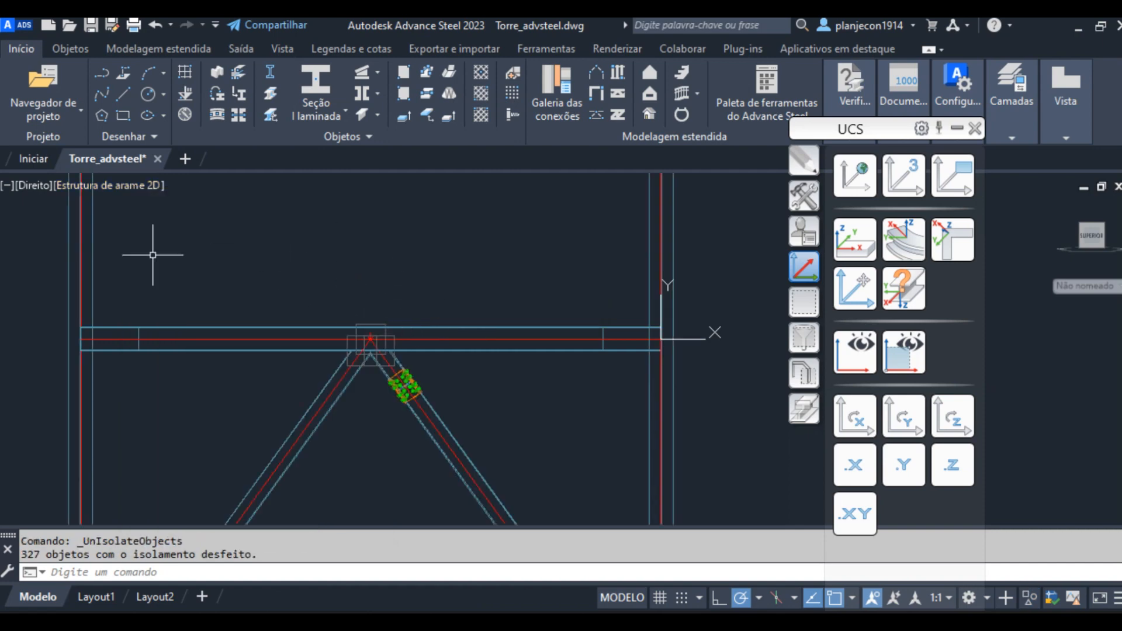
pyautogui.click(130, 188)
pyautogui.click(190, 256)
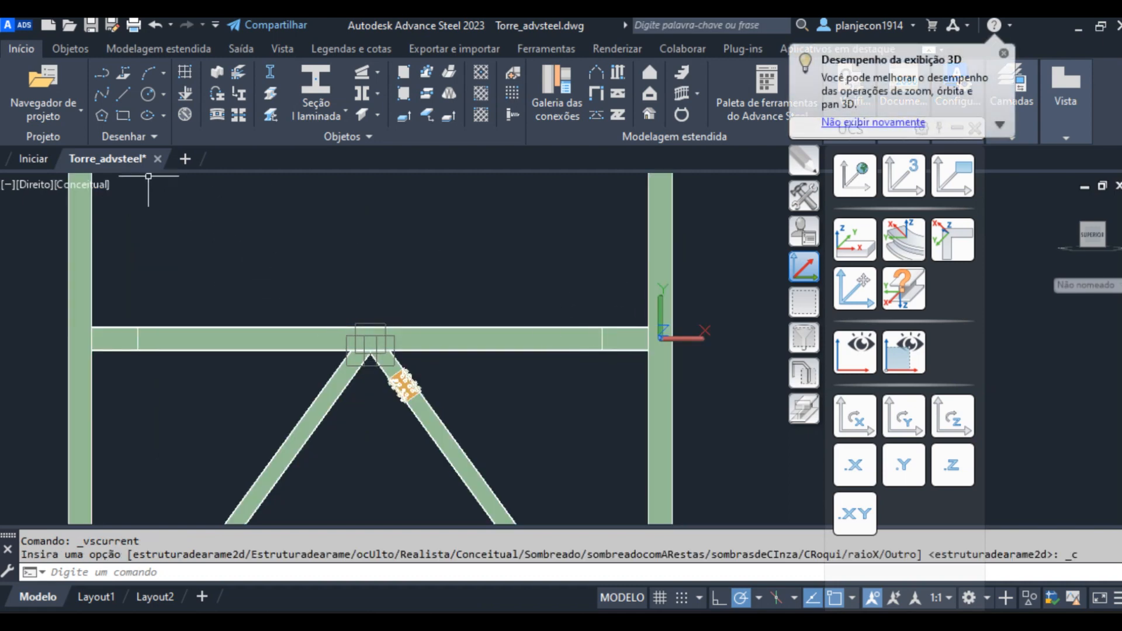
pyautogui.click(95, 187)
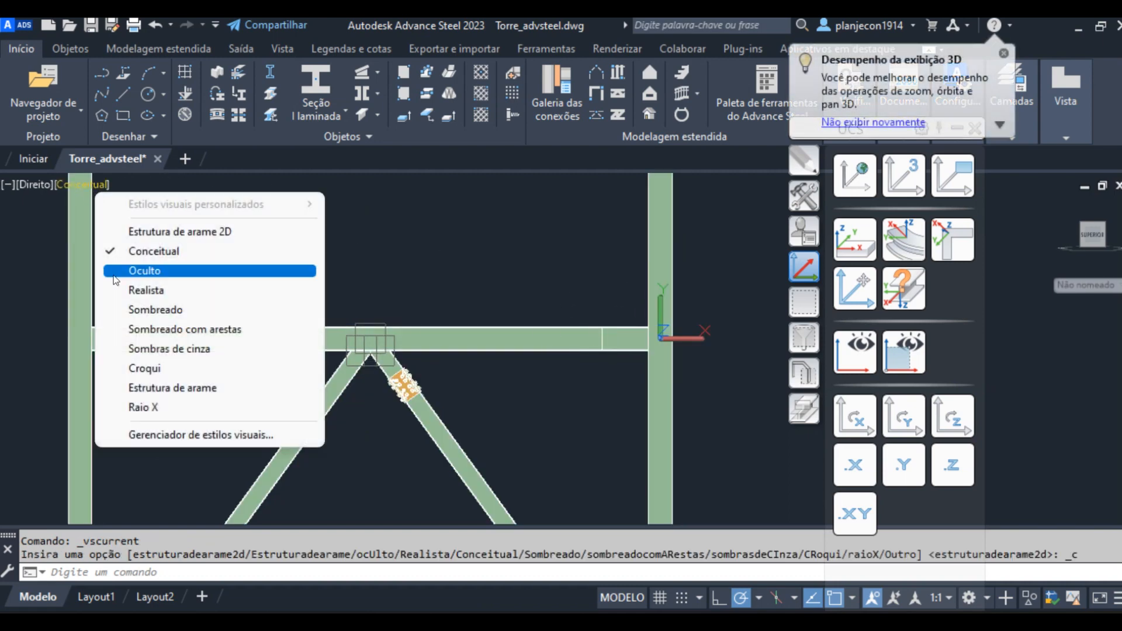
# Switch the model to the southwest isometric view and bring the lower beam's split ends into sight.
pyautogui.click(33, 189)
pyautogui.click(31, 193)
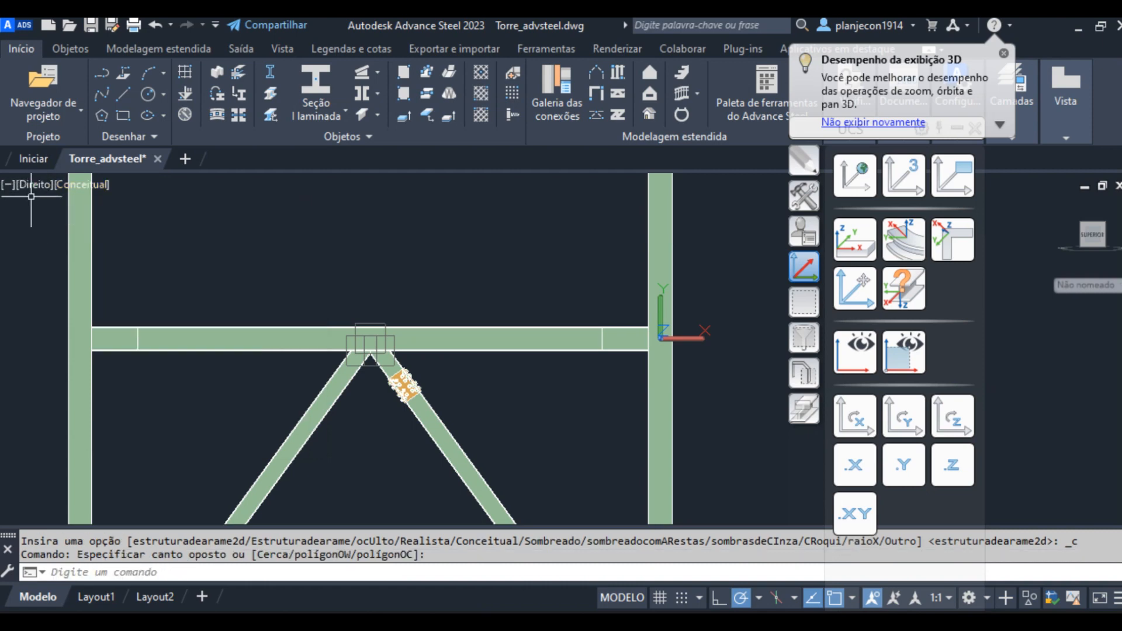
pyautogui.click(35, 191)
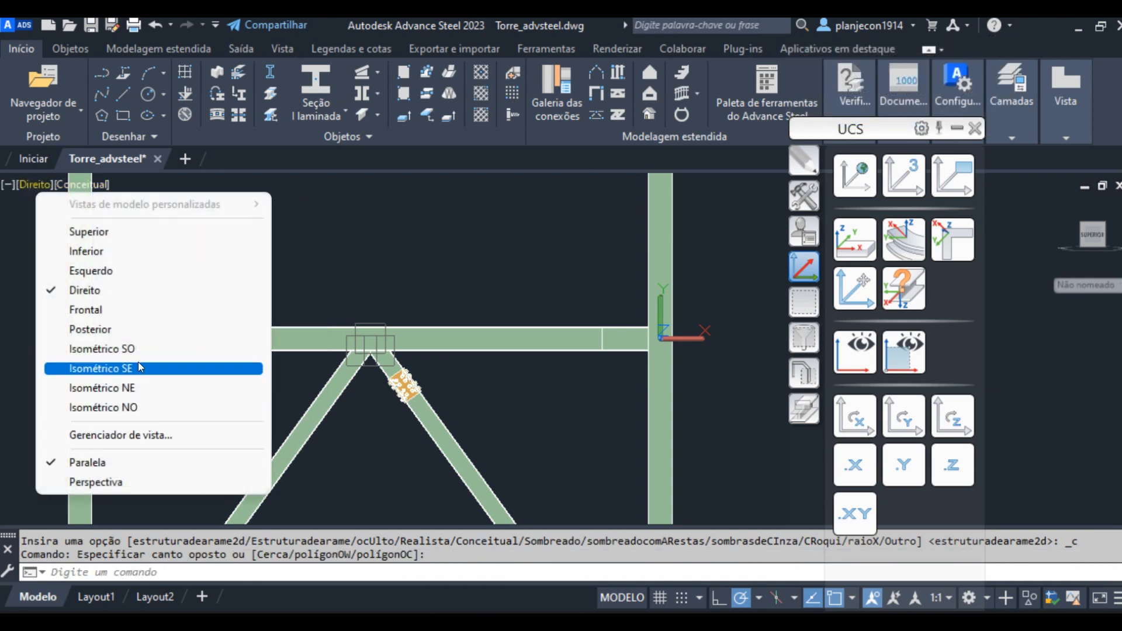
pyautogui.click(64, 349)
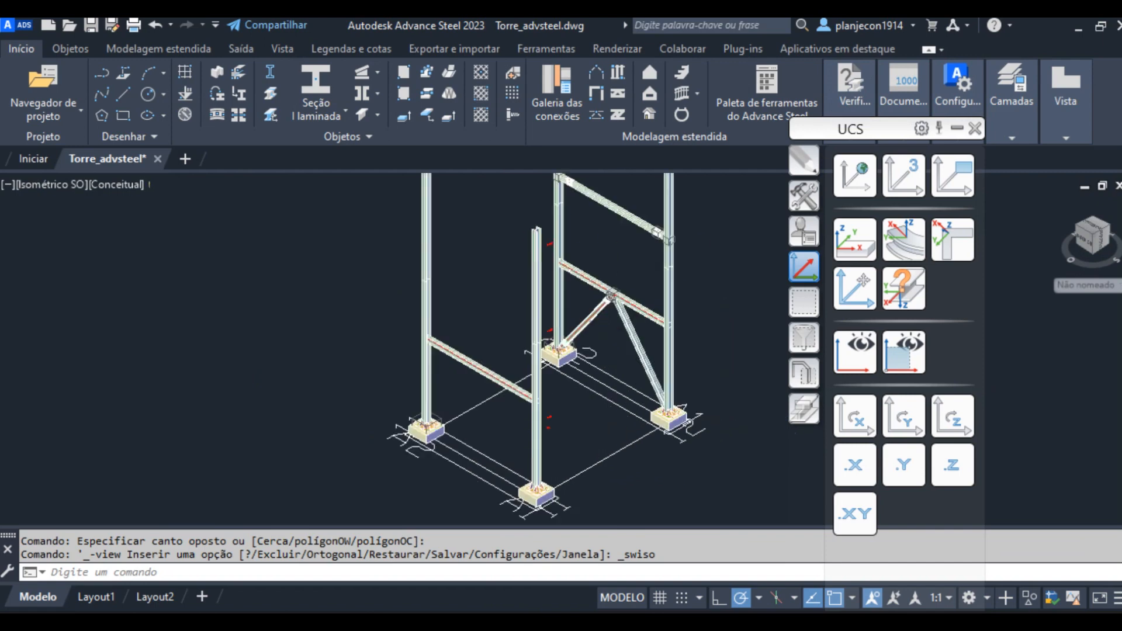
pyautogui.scroll(8, 493, 242)
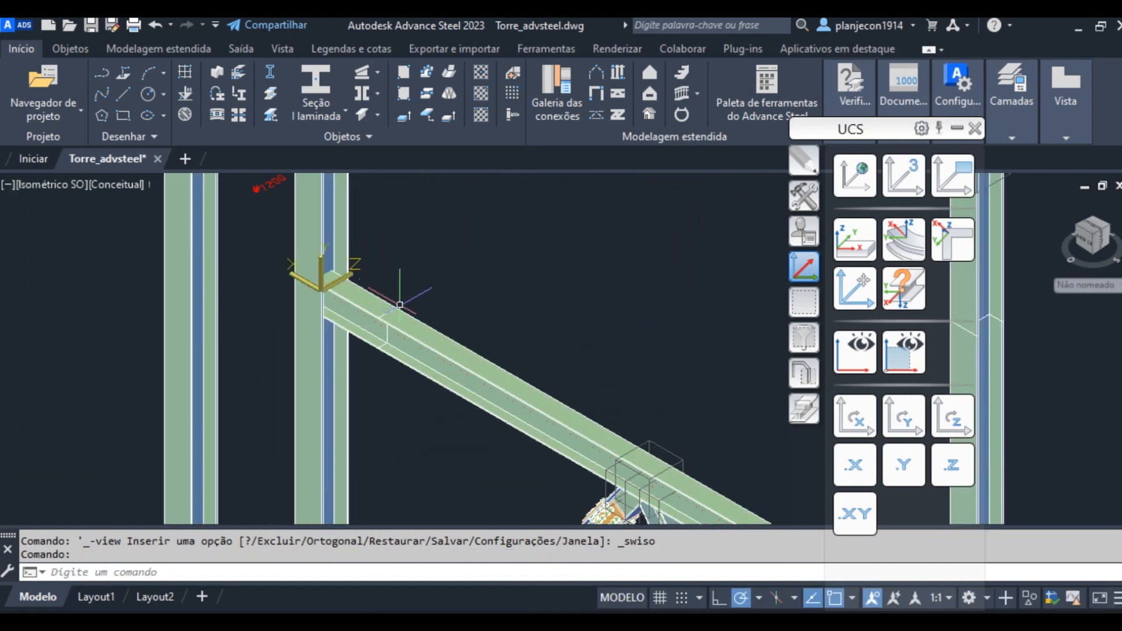
pyautogui.scroll(-6, 389, 356)
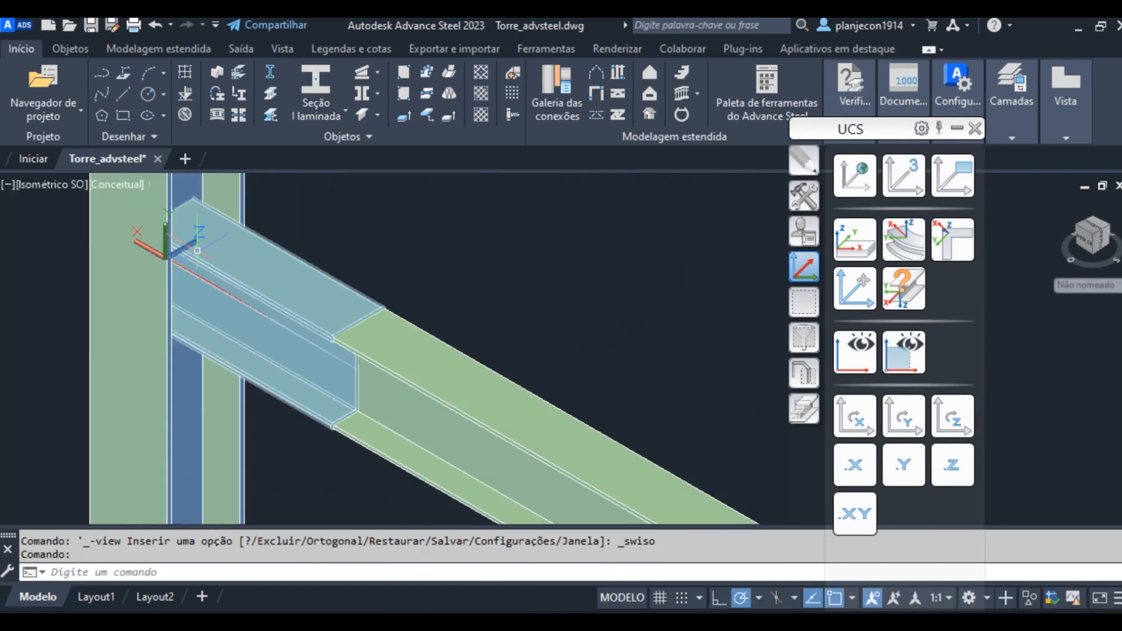
pyautogui.scroll(-3, 297, 252)
pyautogui.scroll(3, 334, 362)
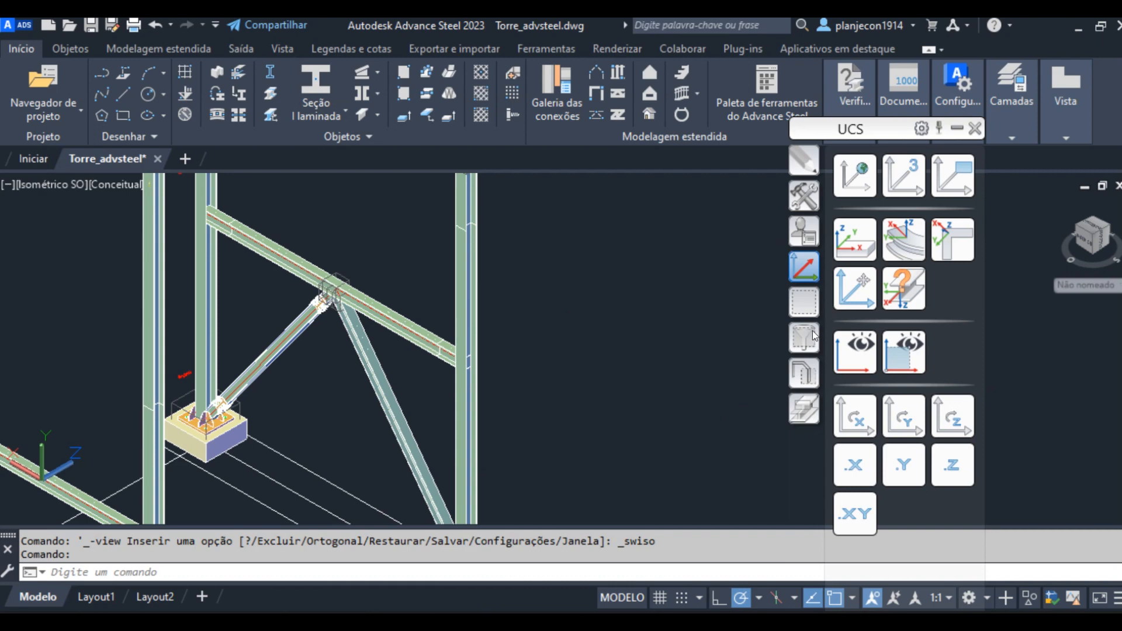
# Start copying a connection to multiple joints, using the upper beam's existing bolted splice beside the column as the template.
pyautogui.click(800, 197)
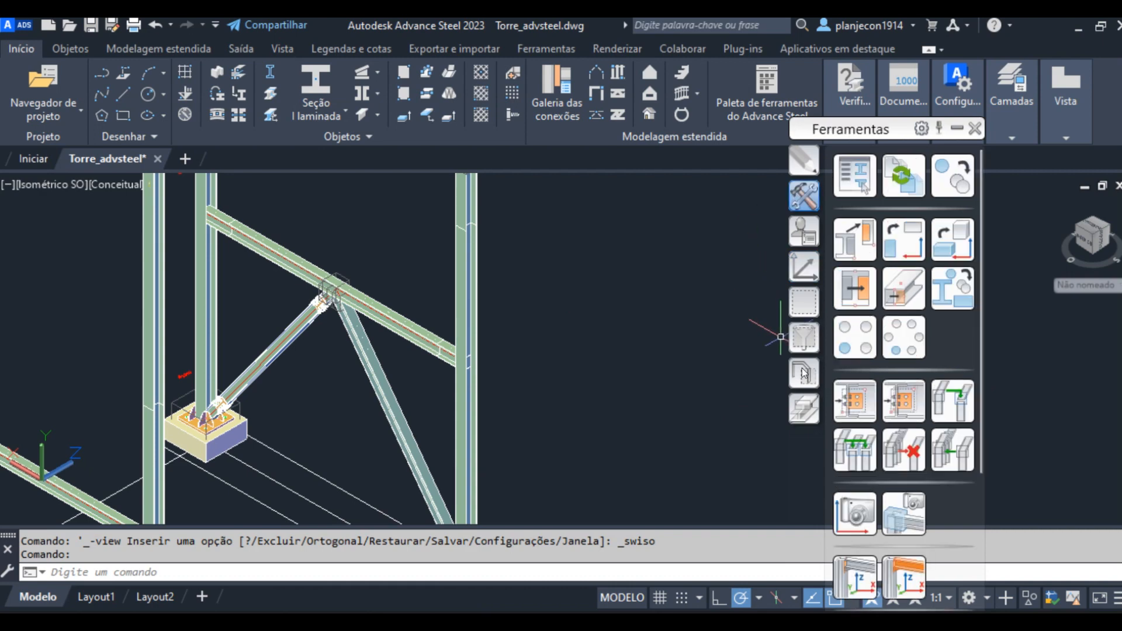
pyautogui.click(854, 401)
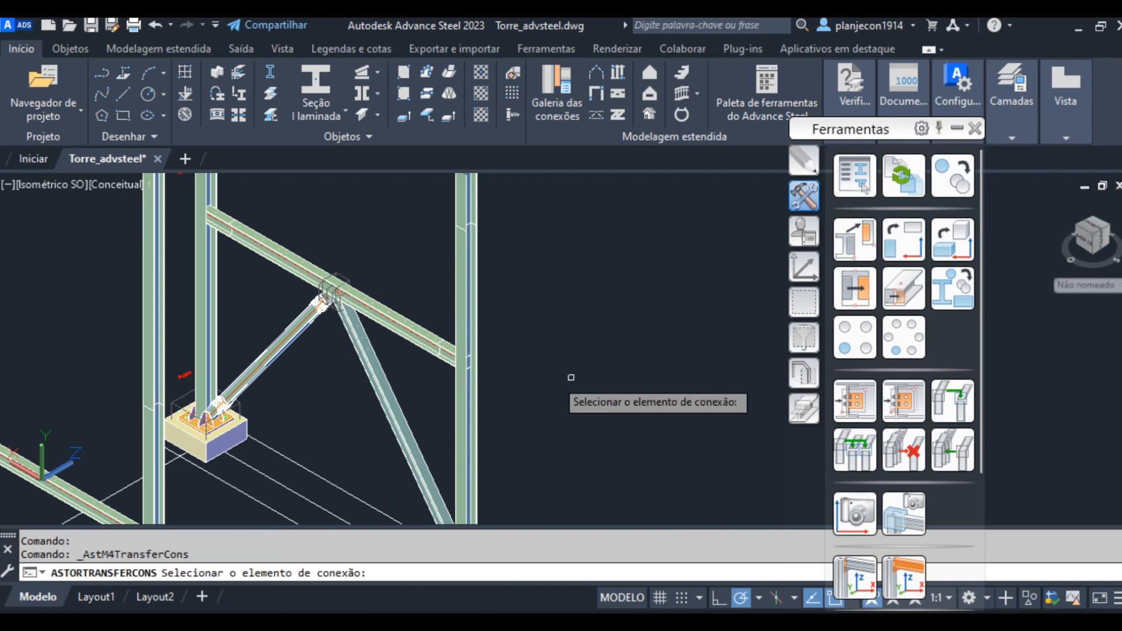
pyautogui.scroll(-3, 526, 327)
pyautogui.scroll(4, 476, 251)
pyautogui.scroll(3, 470, 224)
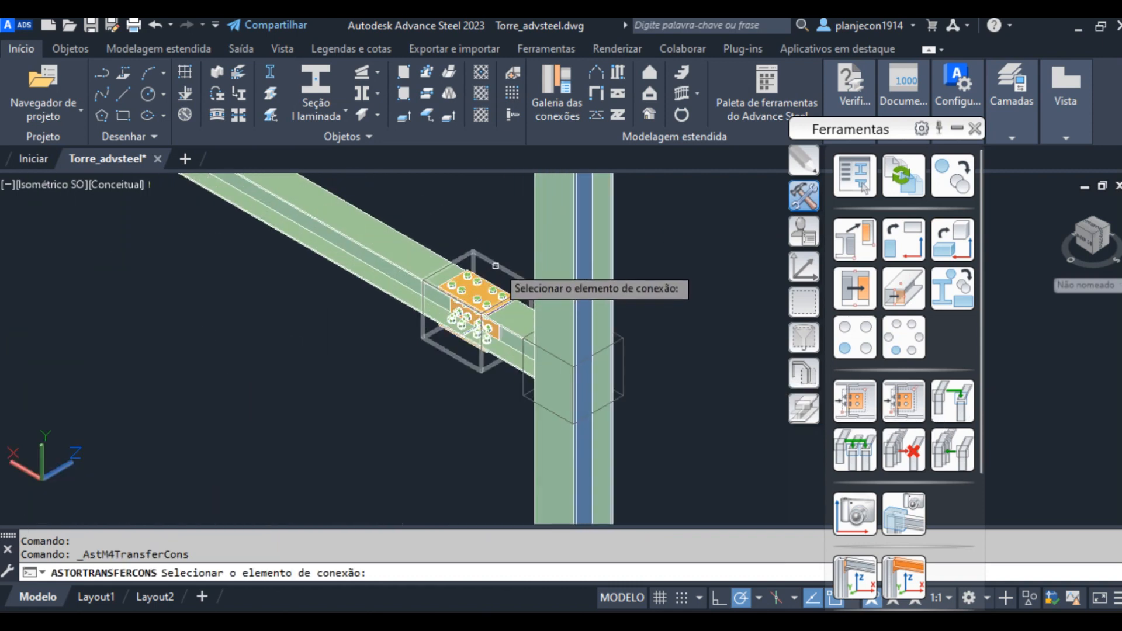
pyautogui.click(485, 266)
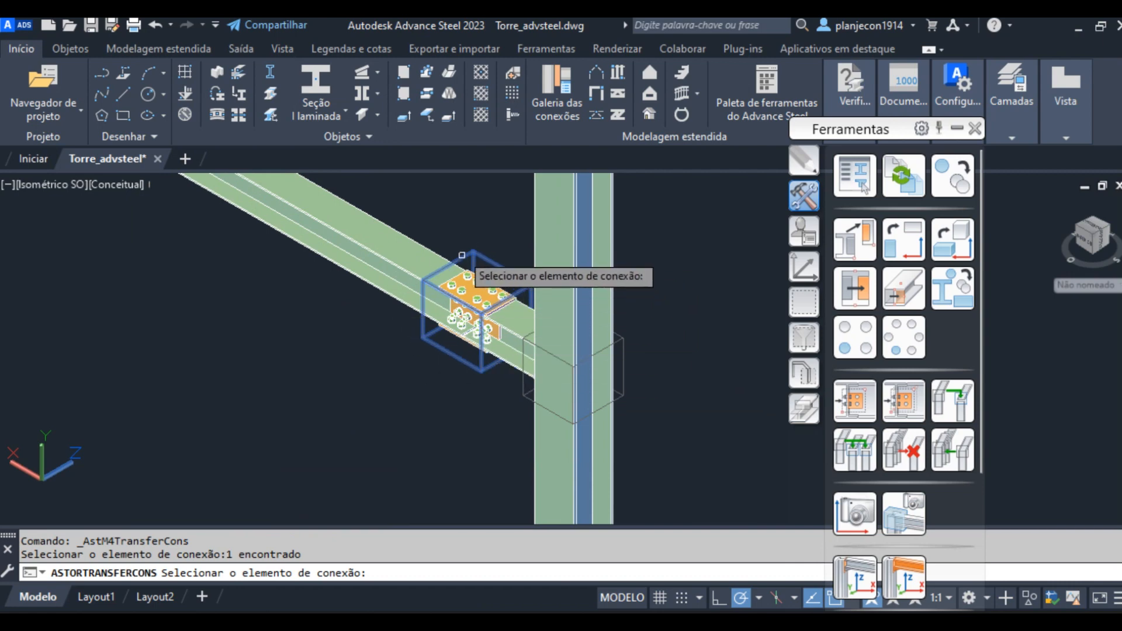
pyautogui.press('Return')
# Apply the copied splice at the lower beam's left split, with the short end segment as main profile and the long segment as secondary.
pyautogui.scroll(-3, 409, 281)
pyautogui.scroll(3, 210, 374)
pyautogui.click(271, 311)
pyautogui.press('Return')
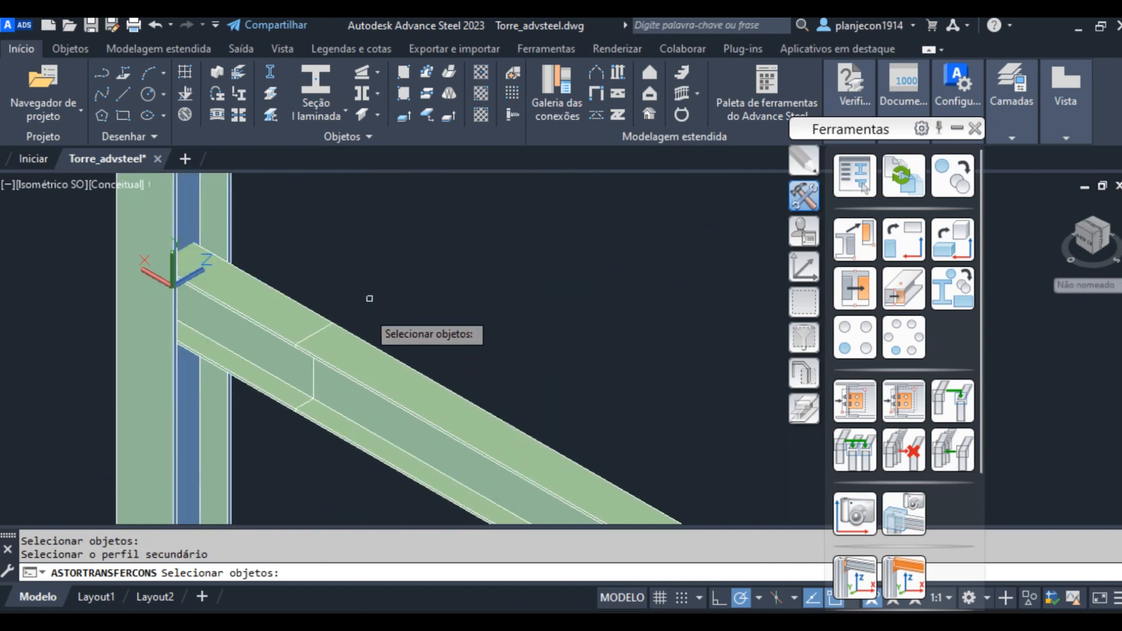
pyautogui.click(351, 356)
pyautogui.press('Return')
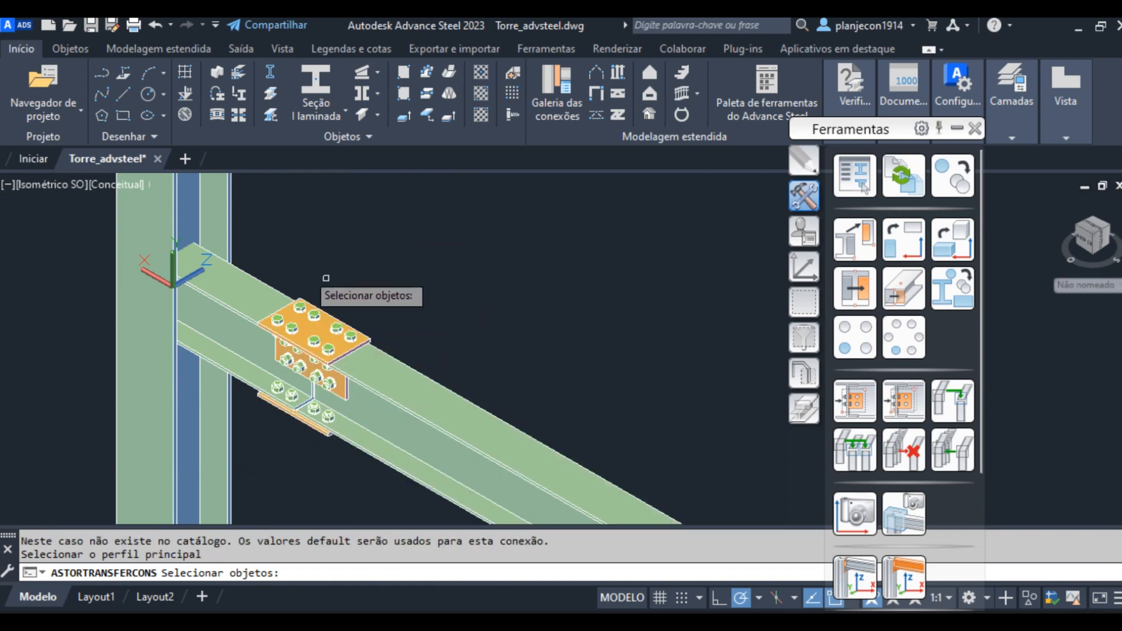
# Apply the same splice at the lower beam's right split, with the long segment as main and the short one as secondary, and finish copying.
pyautogui.scroll(-2, 158, 265)
pyautogui.scroll(-2, 174, 282)
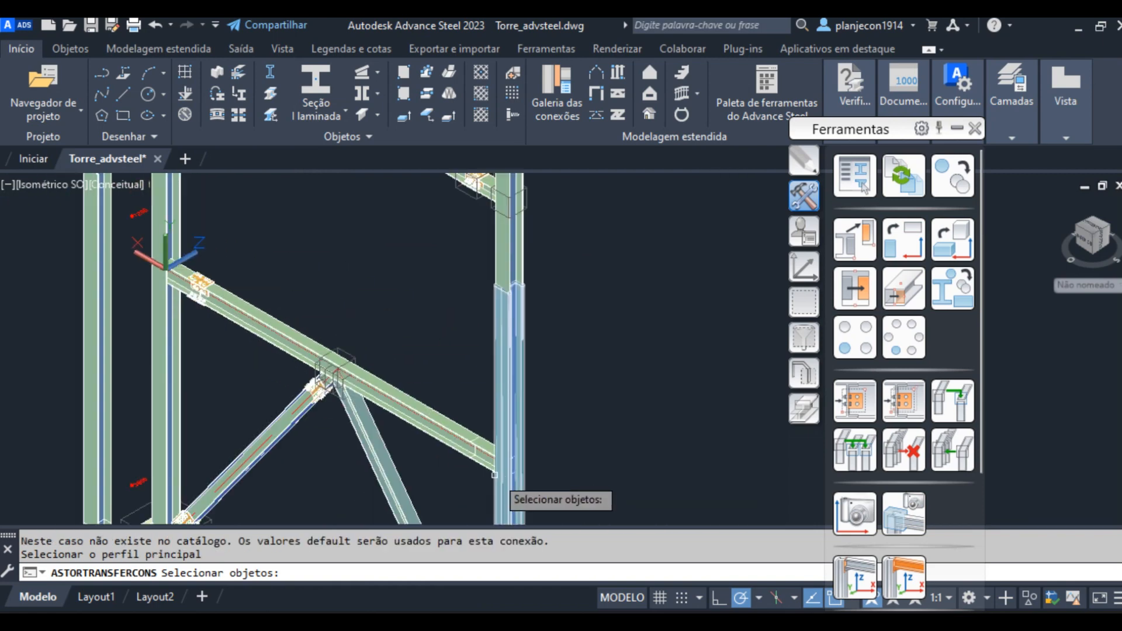
pyautogui.scroll(4, 514, 494)
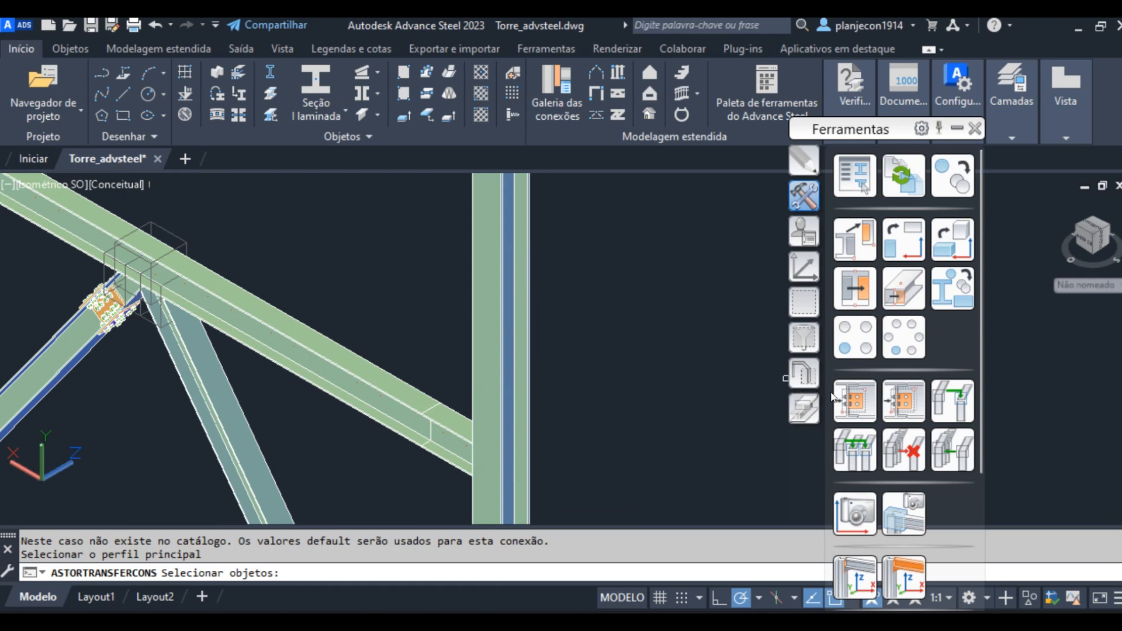
pyautogui.scroll(3, 452, 452)
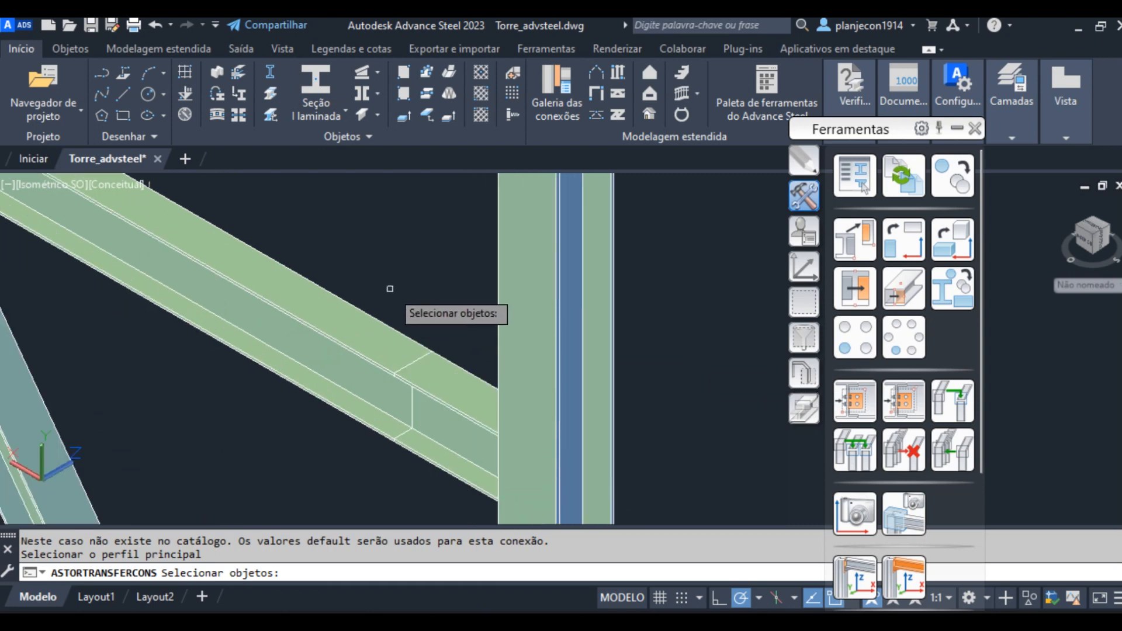
pyautogui.click(383, 342)
pyautogui.press('Return')
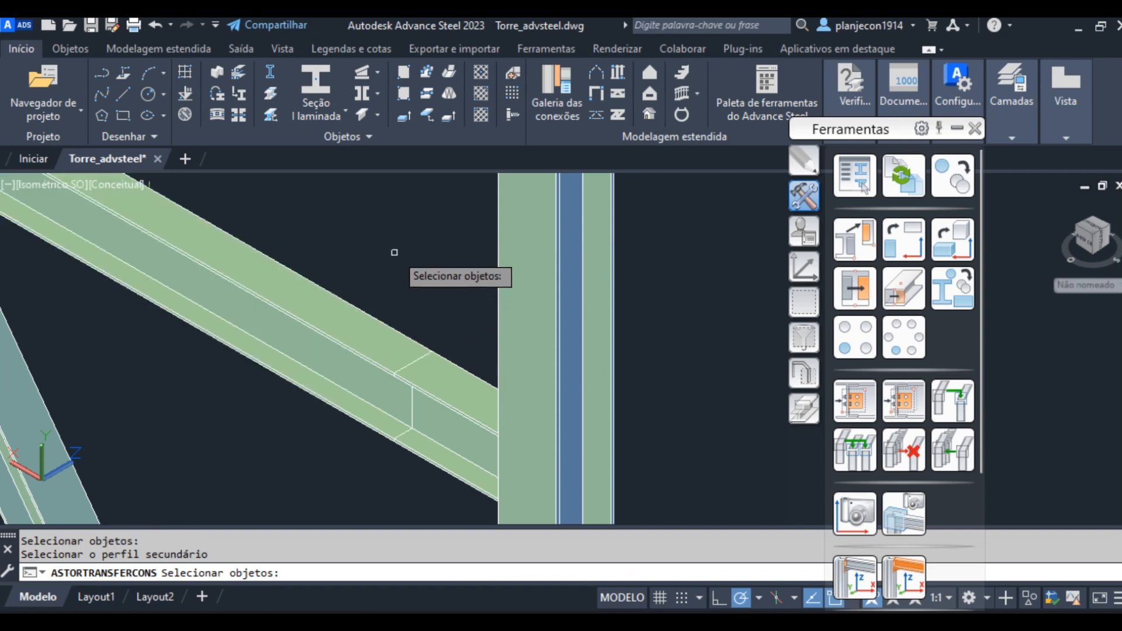
pyautogui.click(431, 377)
pyautogui.press('Return')
pyautogui.scroll(-5, 401, 343)
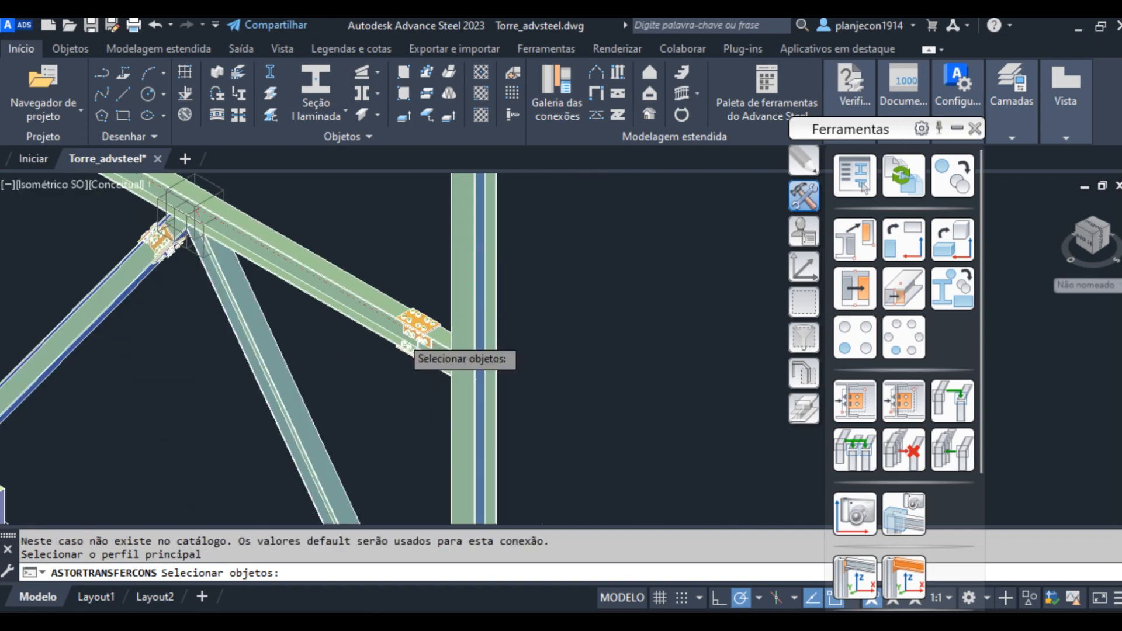
pyautogui.scroll(3, 237, 272)
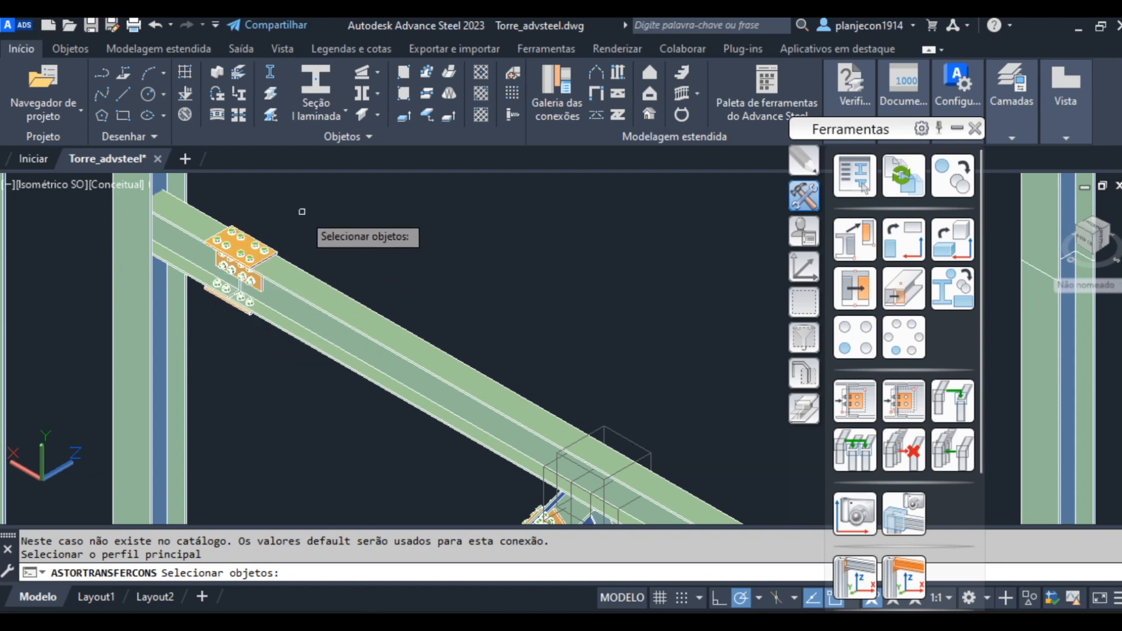
pyautogui.press('Return')
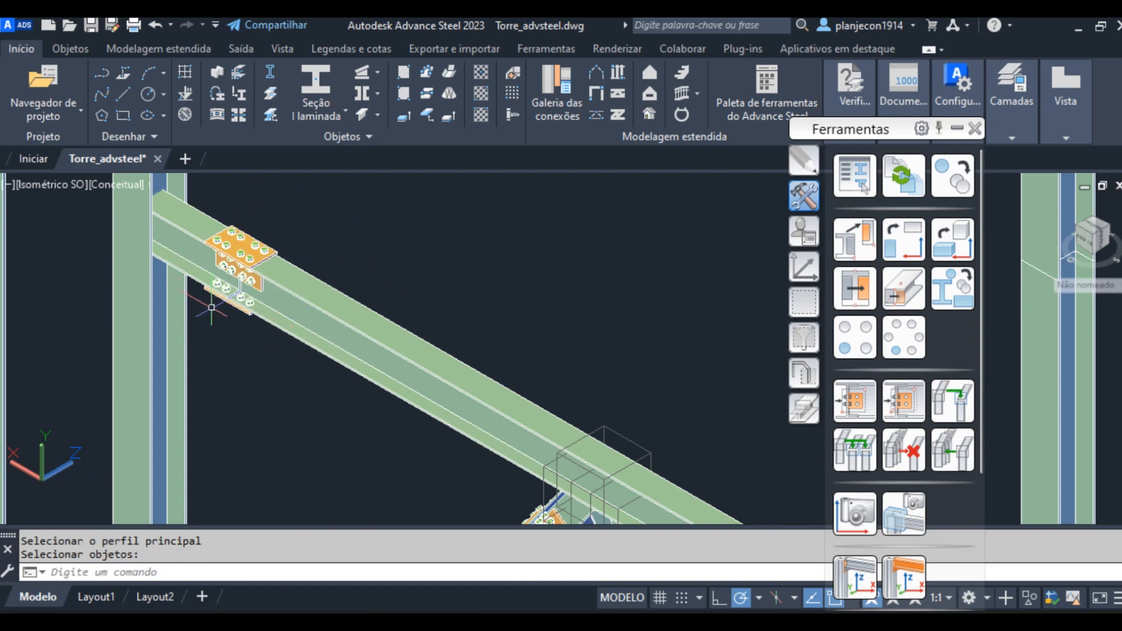
# Examine the copied splices on the lower beam and the connections at both ends of the diagonal brace.
pyautogui.scroll(-5, 200, 259)
pyautogui.scroll(7, 540, 447)
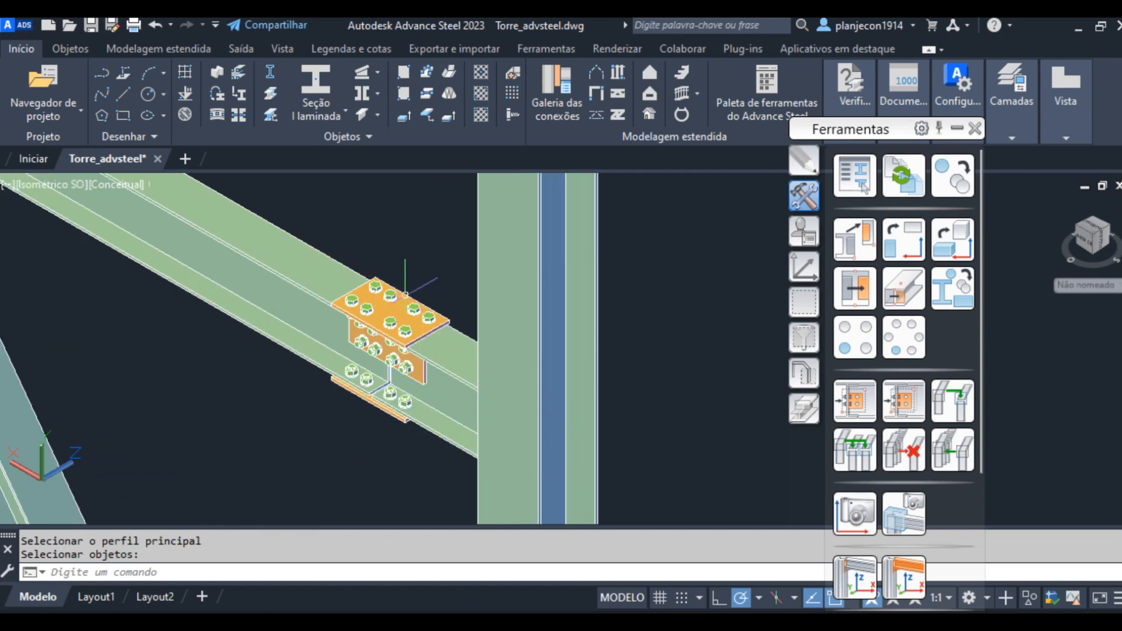
pyautogui.scroll(-6, 409, 351)
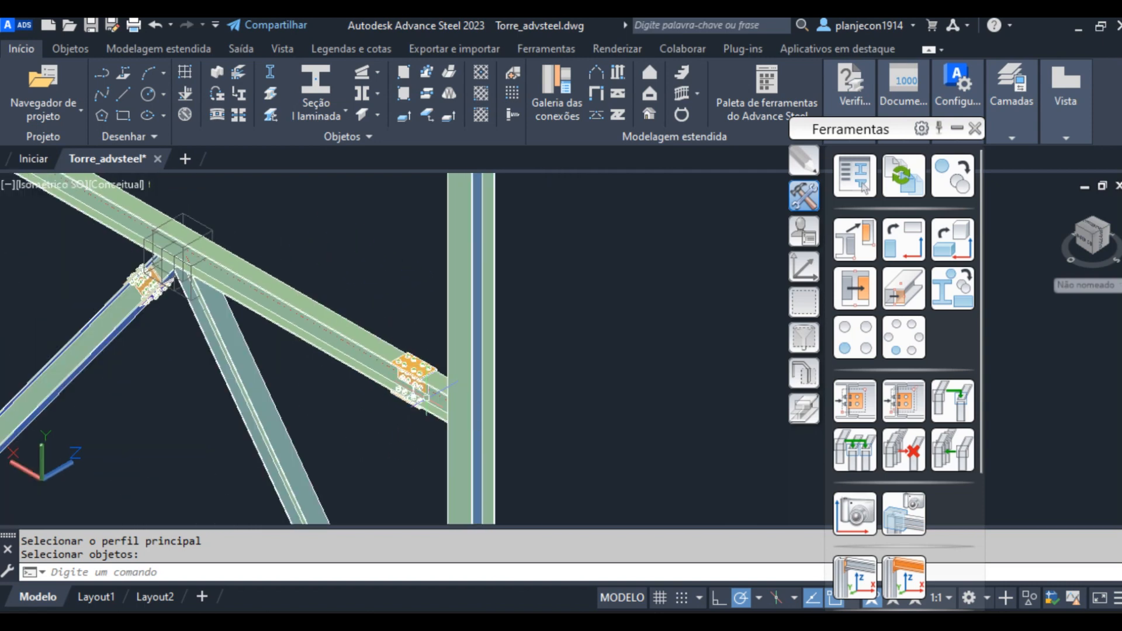
pyautogui.moveTo(376, 269); pyautogui.dragTo(382, 284, button='middle')
pyautogui.scroll(-4, 382, 283)
pyautogui.scroll(5, 390, 215)
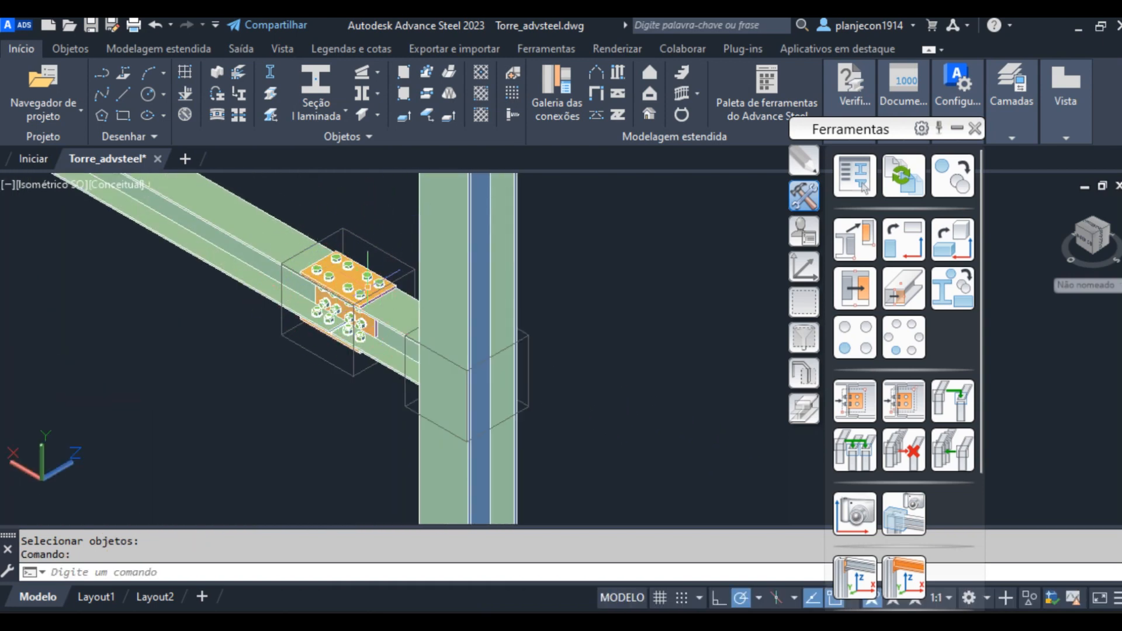
pyautogui.scroll(-6, 367, 270)
pyautogui.scroll(5, 266, 351)
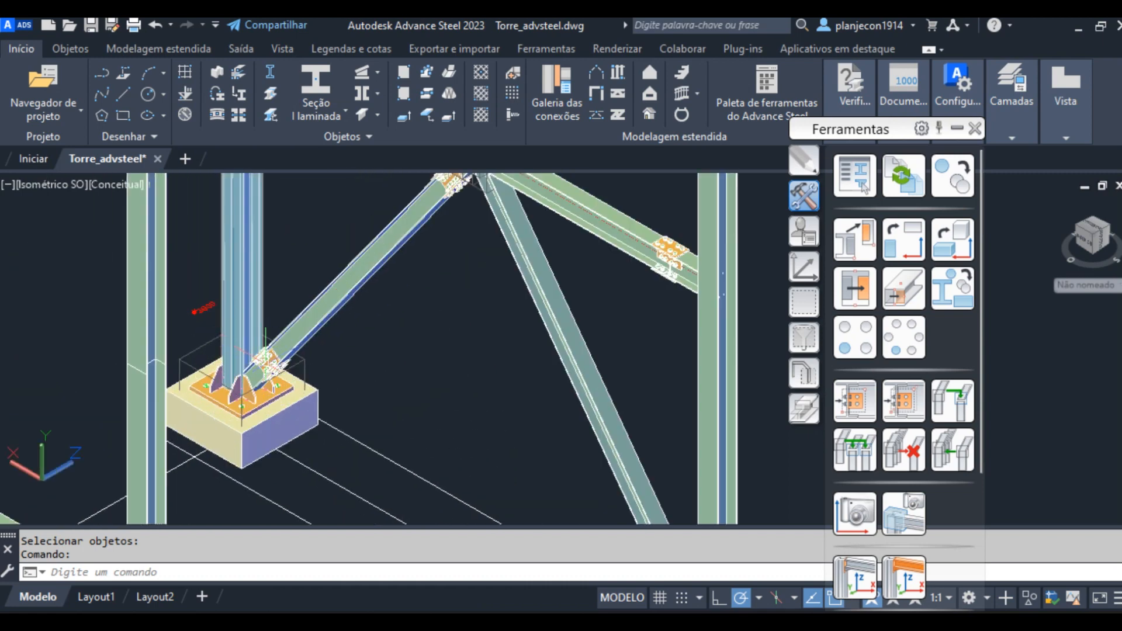
pyautogui.scroll(3, 267, 356)
pyautogui.scroll(-2, 313, 323)
pyautogui.moveTo(324, 317); pyautogui.dragTo(227, 444, button='middle')
pyautogui.scroll(-2, 391, 353)
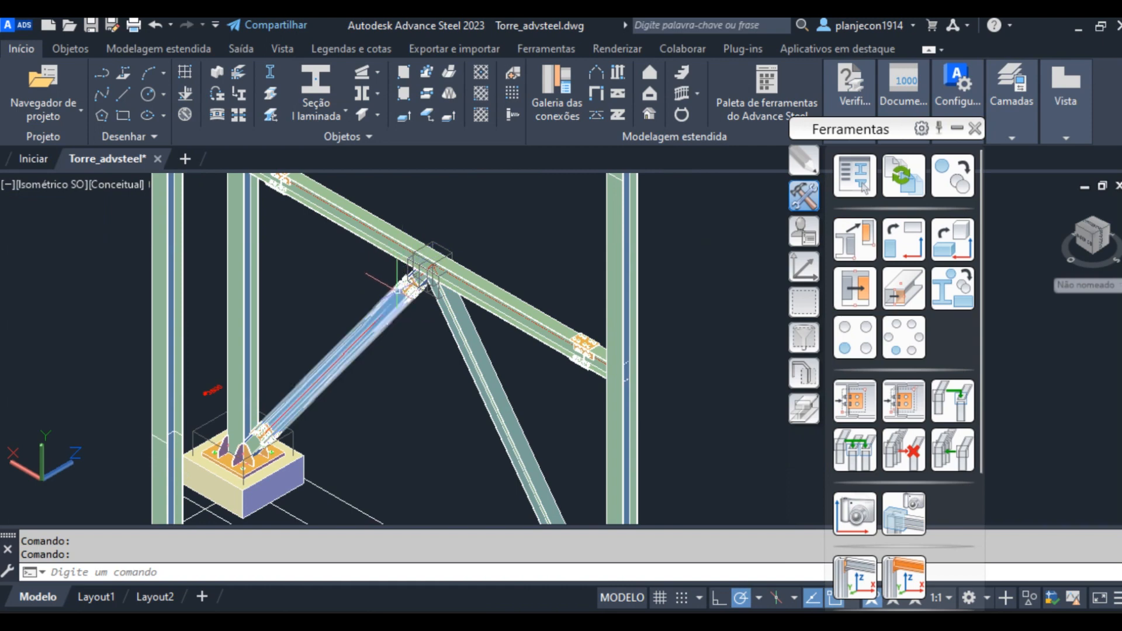
pyautogui.scroll(3, 404, 280)
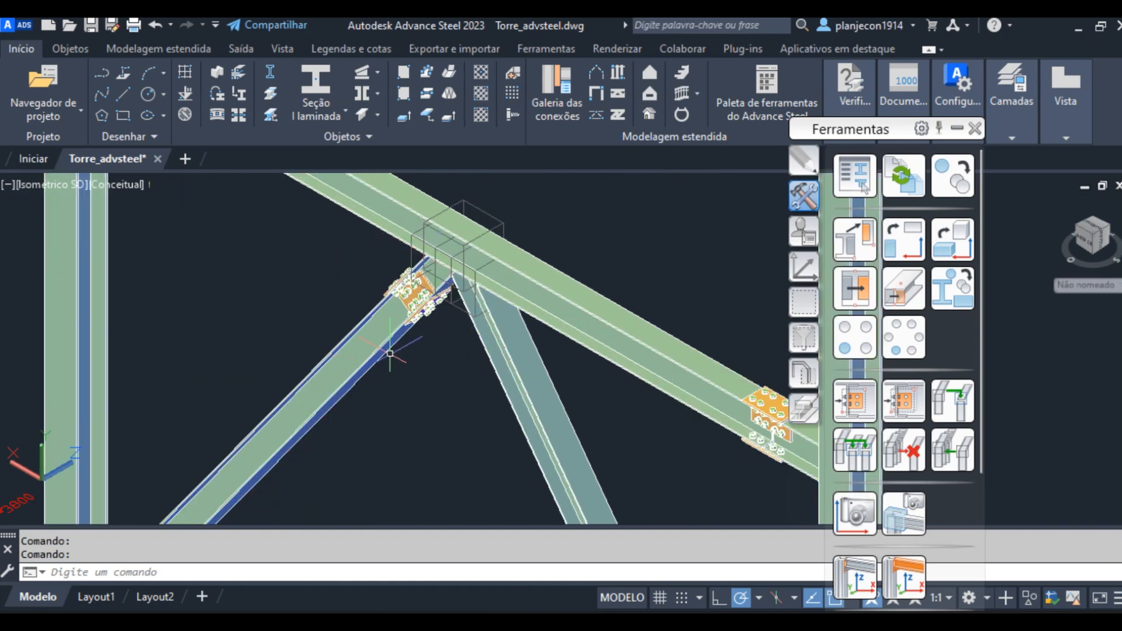
pyautogui.scroll(-4, 393, 351)
pyautogui.moveTo(321, 395); pyautogui.dragTo(430, 404, button='middle')
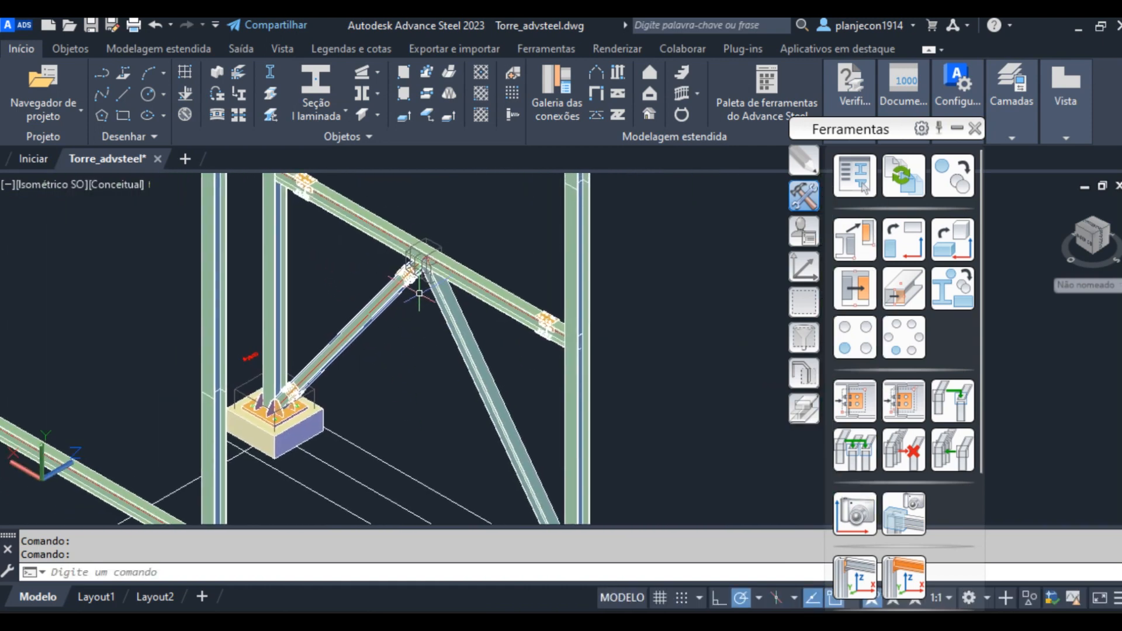
pyautogui.scroll(2, 443, 380)
pyautogui.scroll(-2, 442, 381)
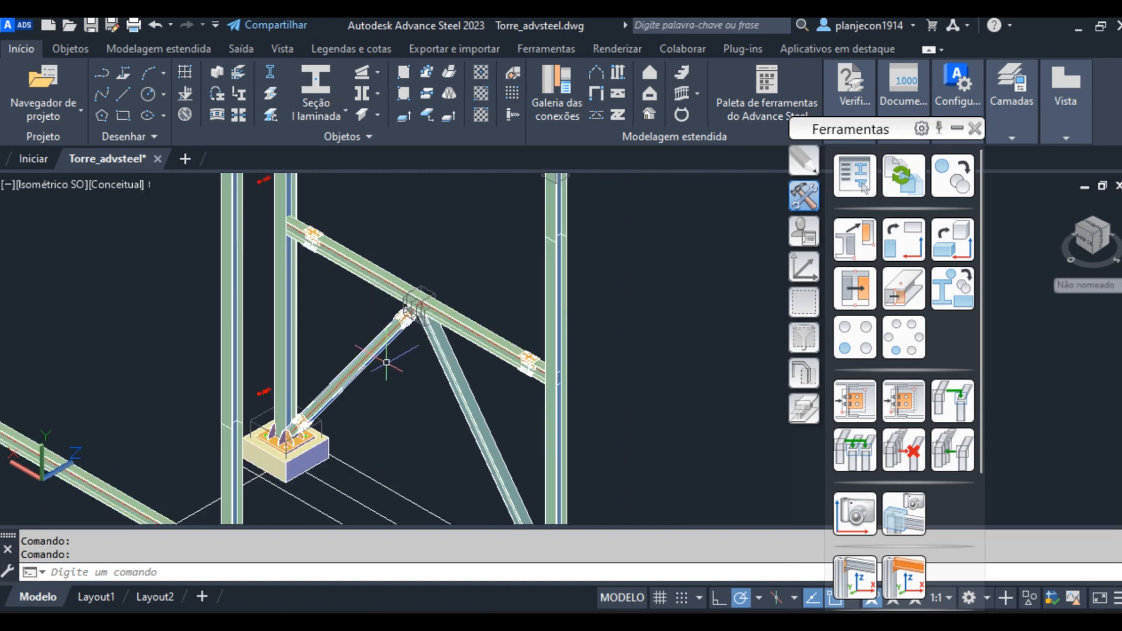